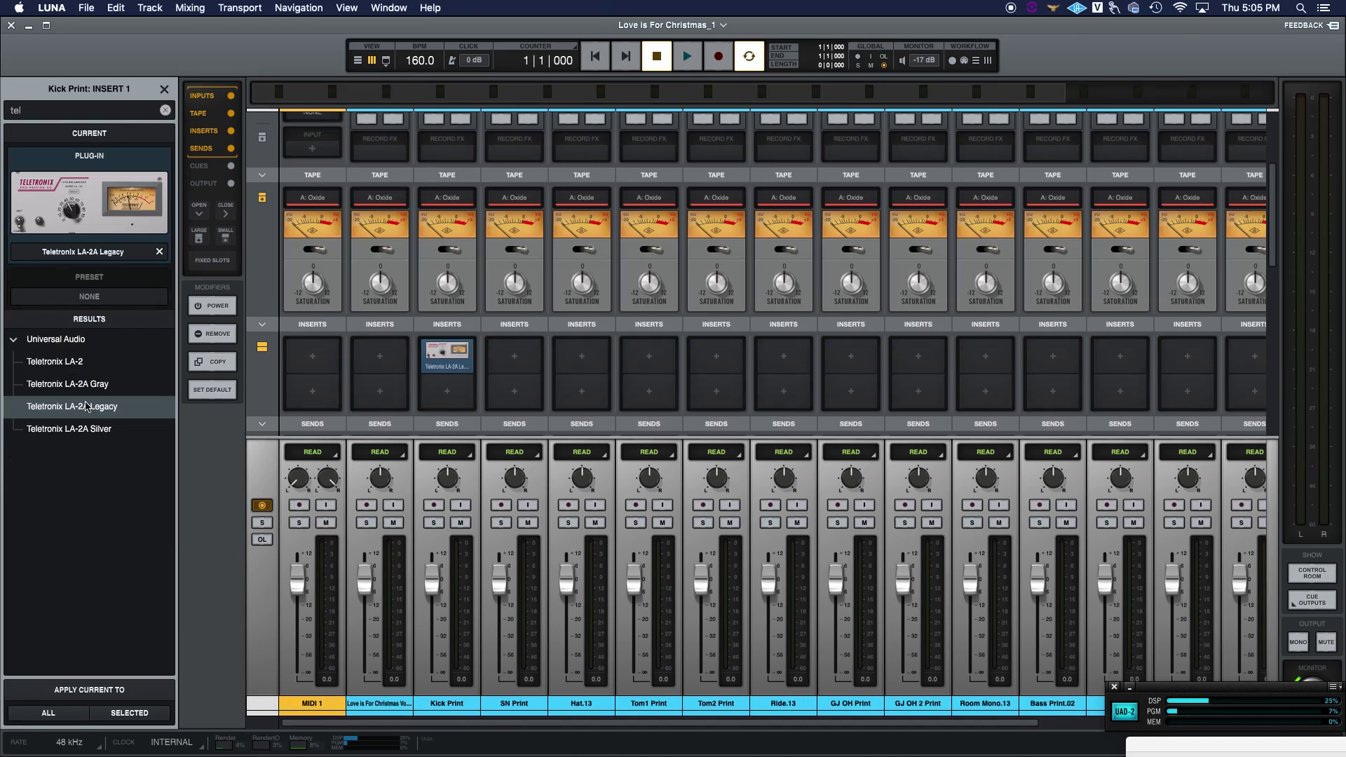
Move the LA-2A plugin window aside and play the finished mix.
left_click_drag(538, 175, 758, 125)
key("space")
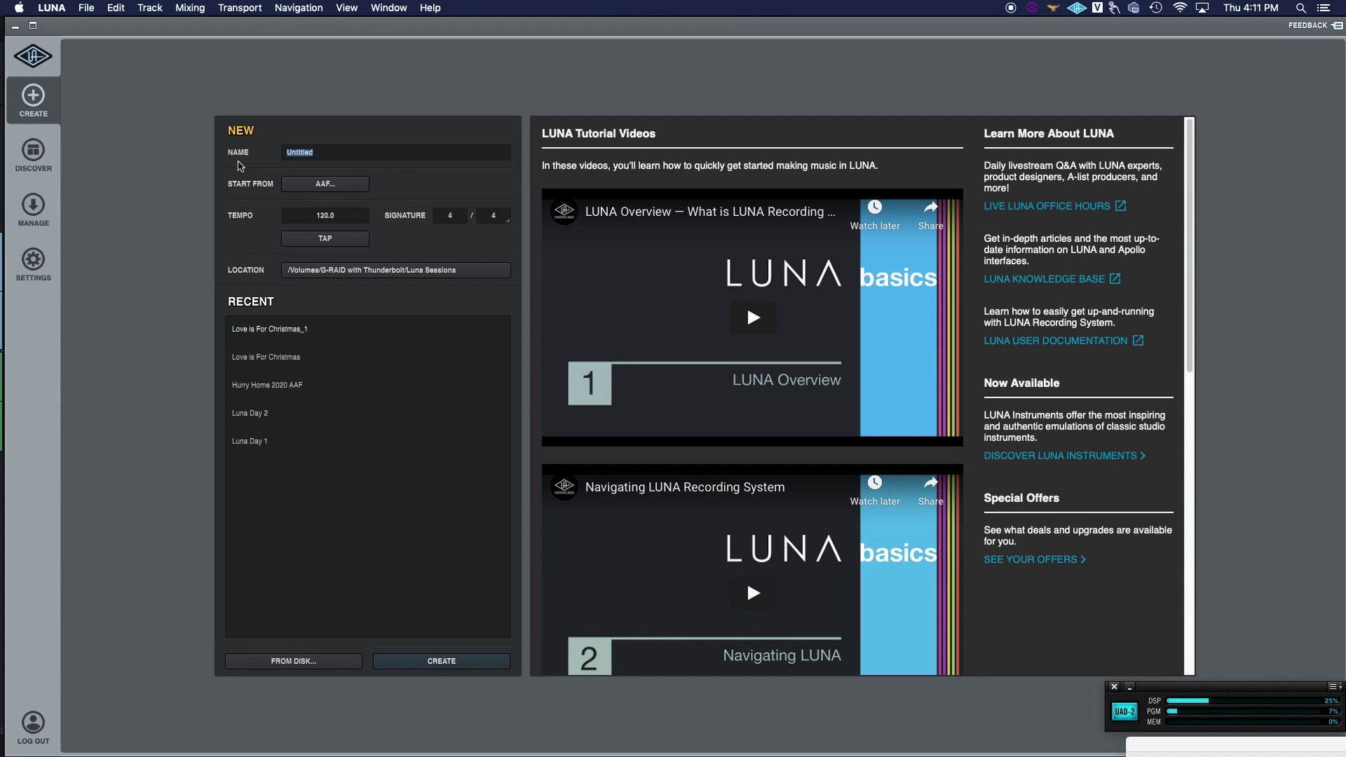
Start the new session from Love is For Christmas.aaf in the Love is for Christmas folder.
left_click(359, 186)
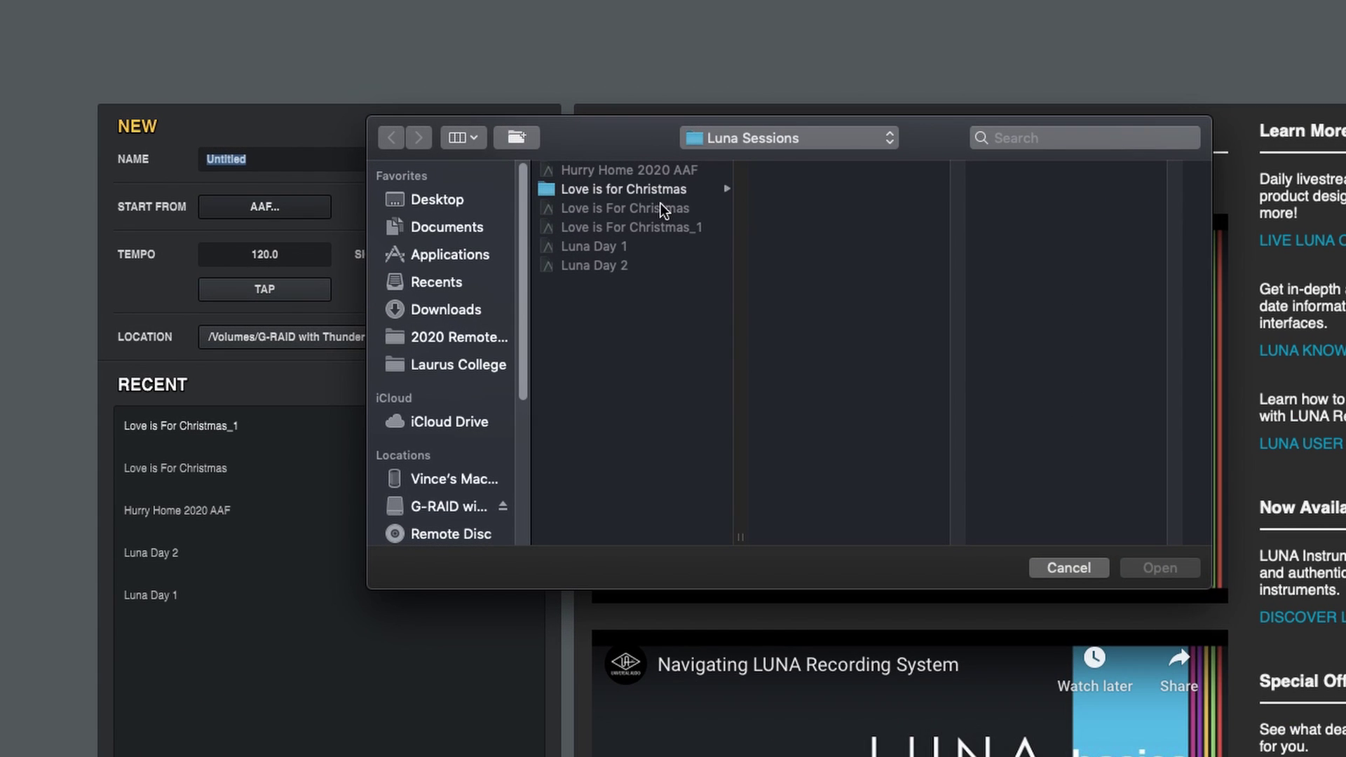
left_click(588, 171)
left_click(819, 171)
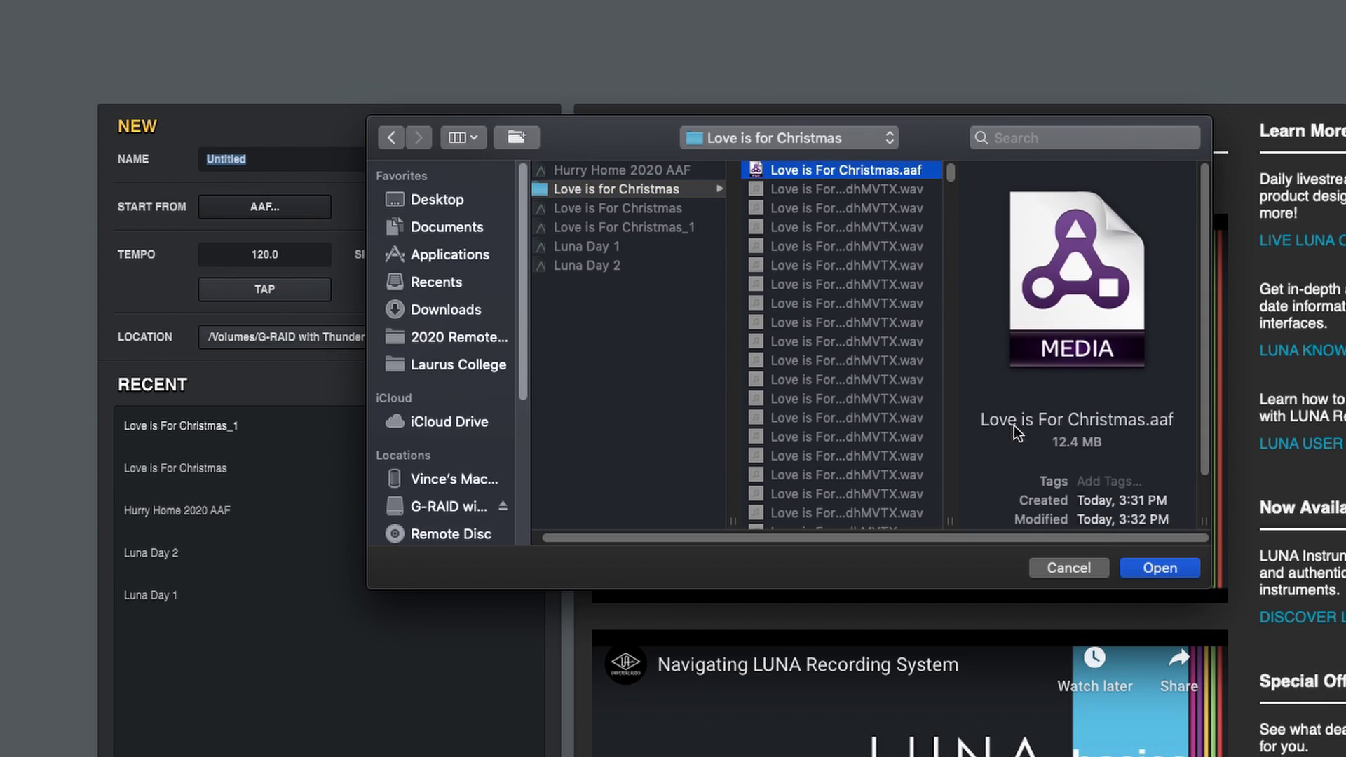
left_click(1160, 567)
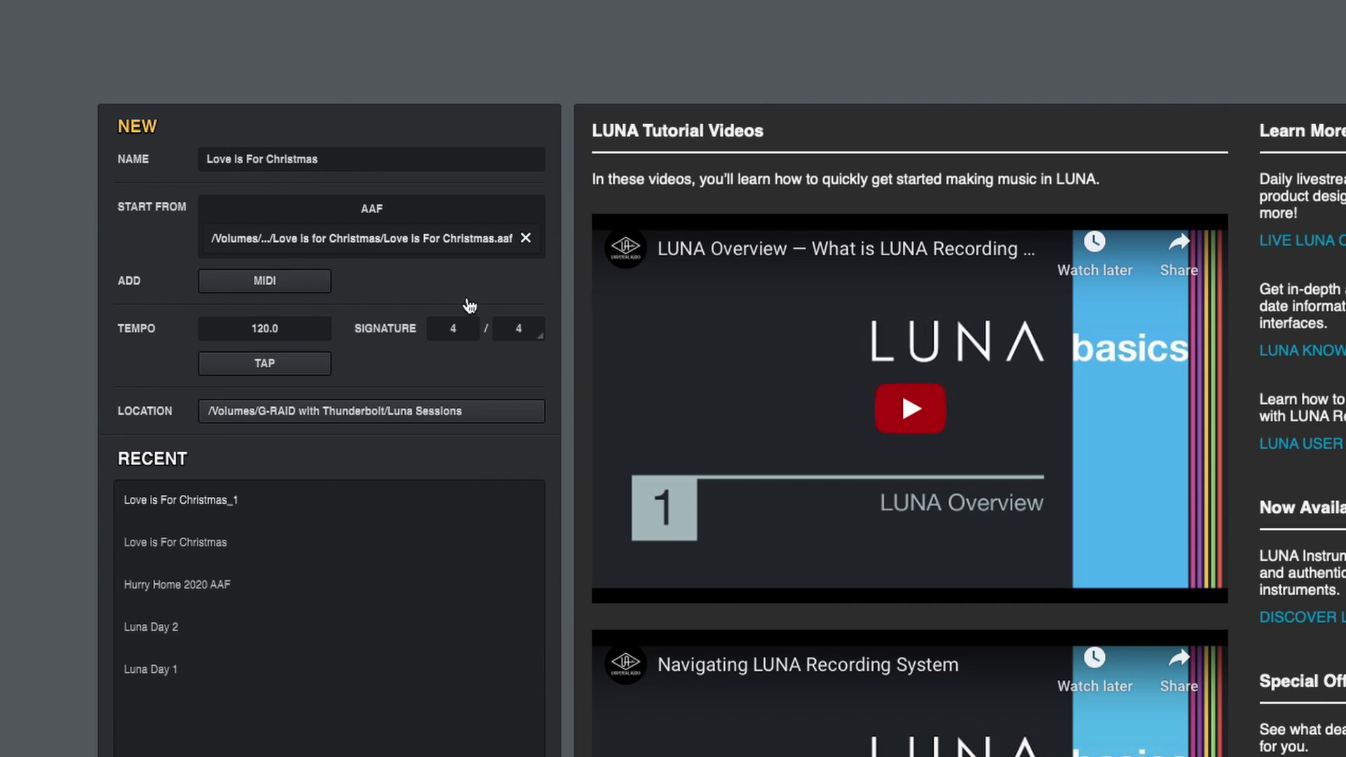
Add the MIDI tempo/marker file, then open the recent session Love is For Christmas_1.
left_click(307, 281)
scroll(716, 533, "down", 5)
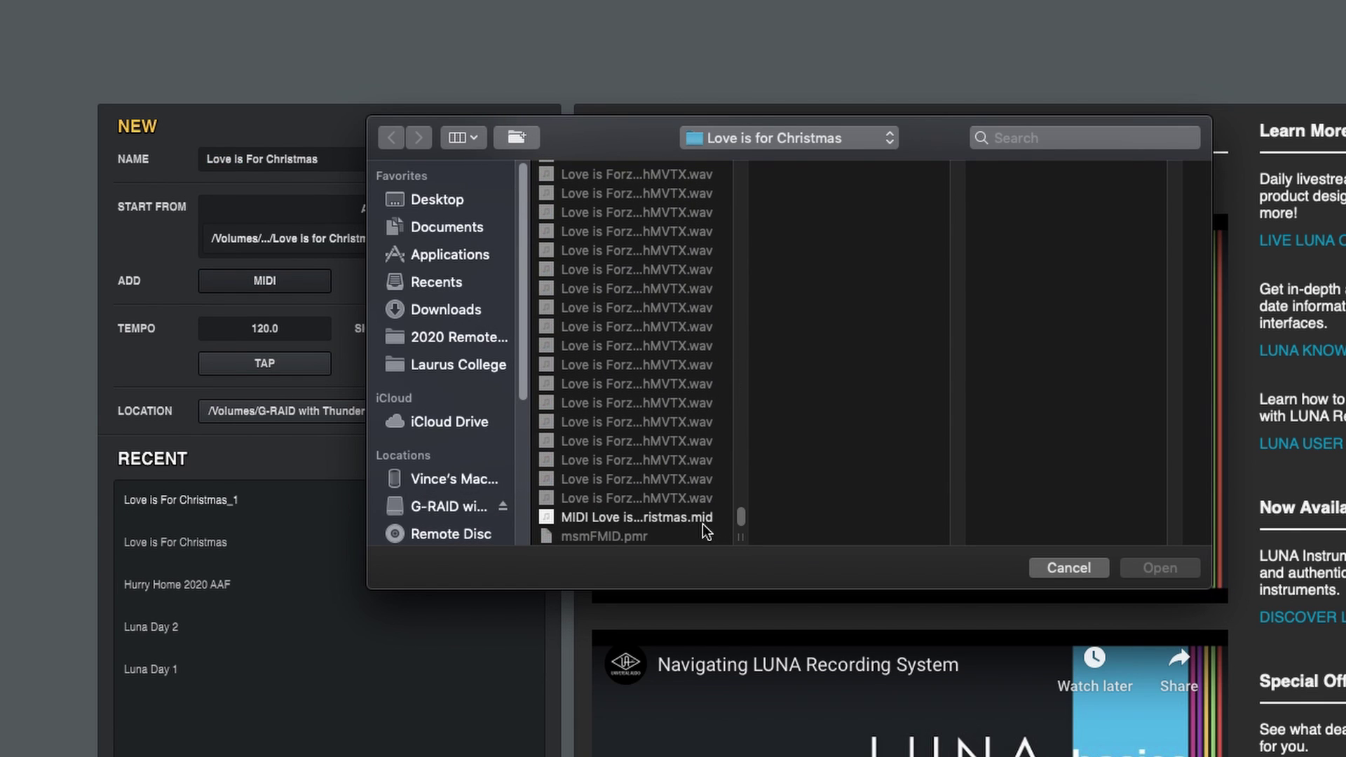
left_click(703, 521)
left_click(1087, 566)
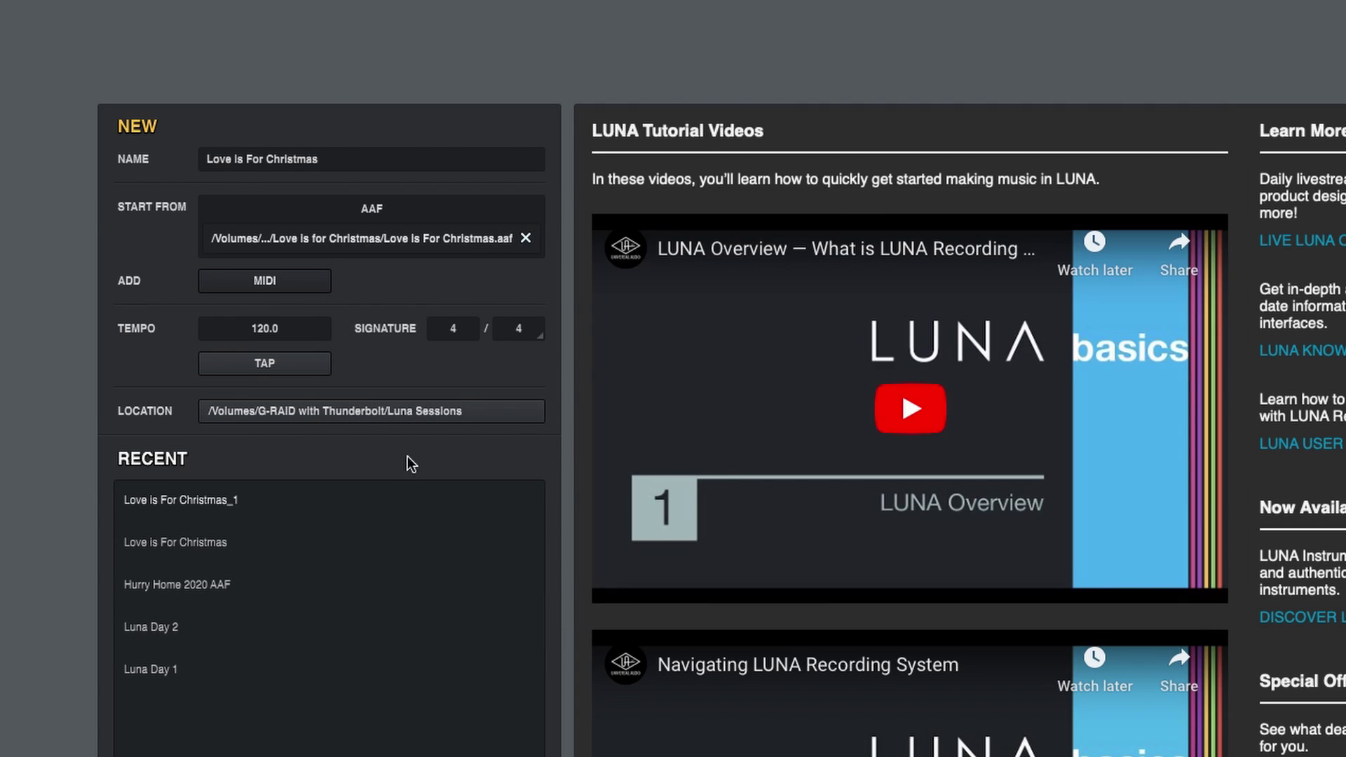
double_click(197, 500)
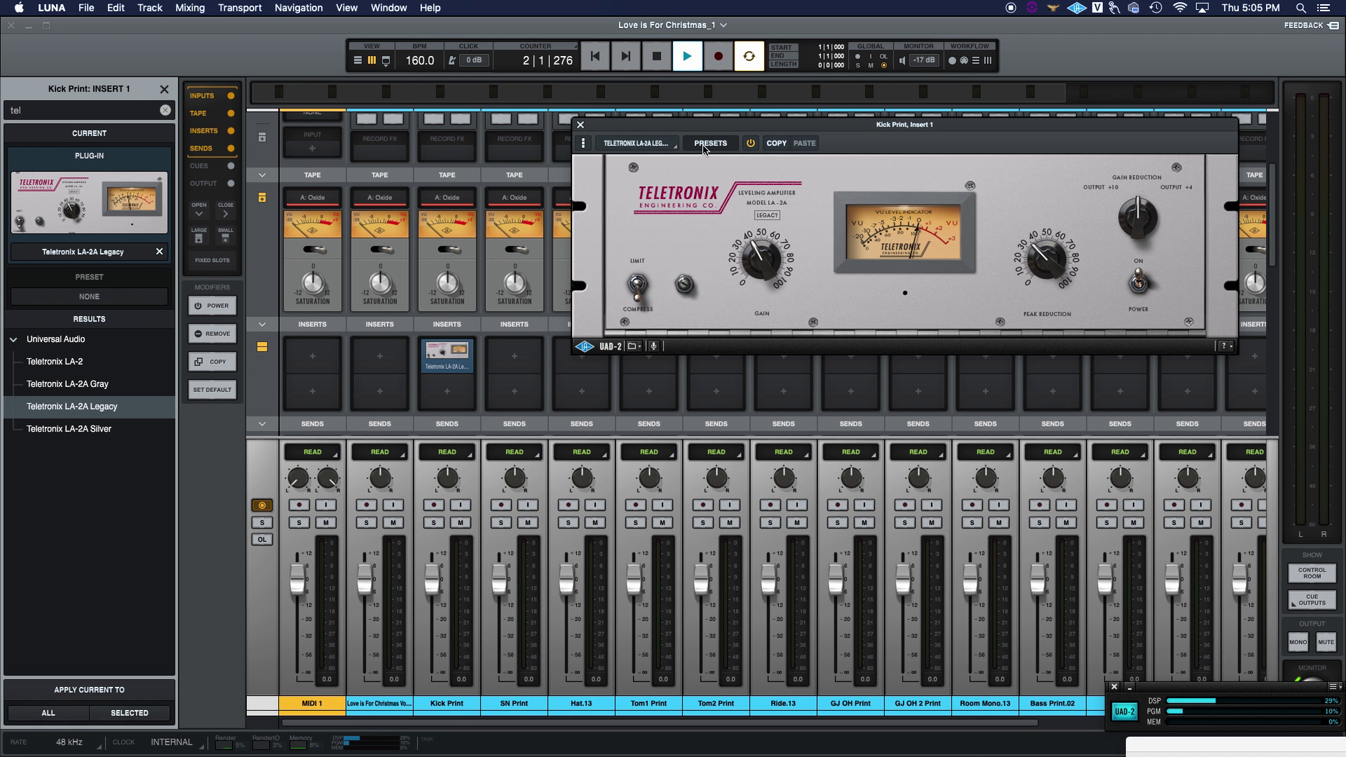
key("super+equal")
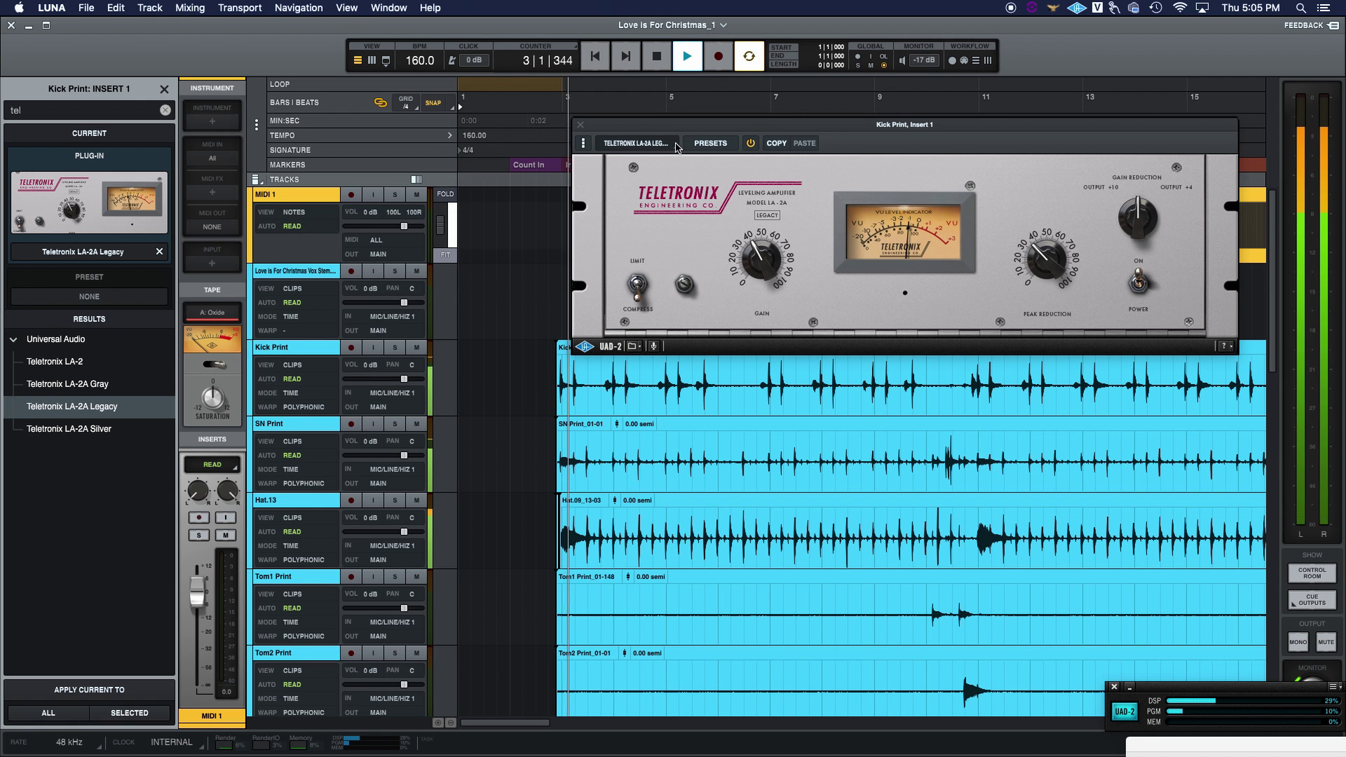
Move the LA-2A plugin window over to the left side of the screen.
left_click_drag(655, 119, 303, 105)
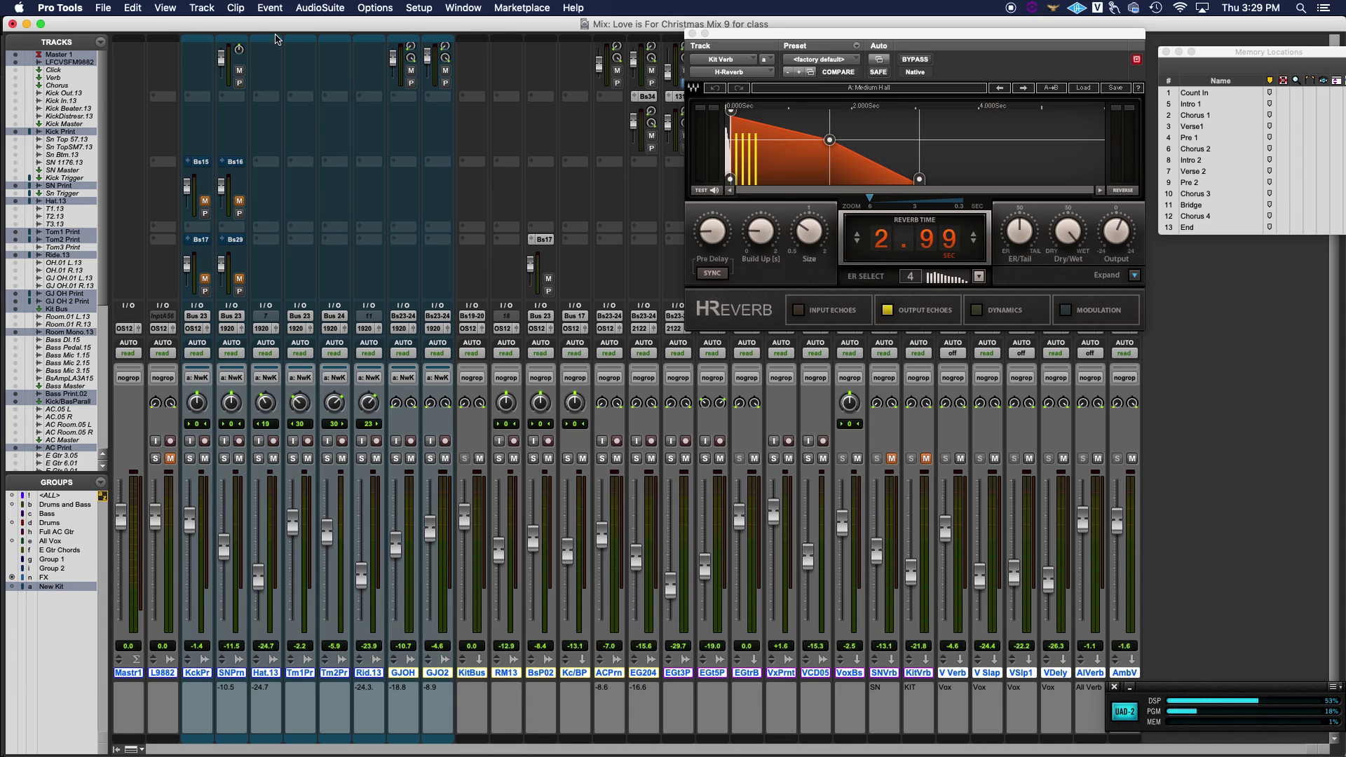
Look over the session's tracks in the Edit window, then return to the Mix window.
left_click(103, 8)
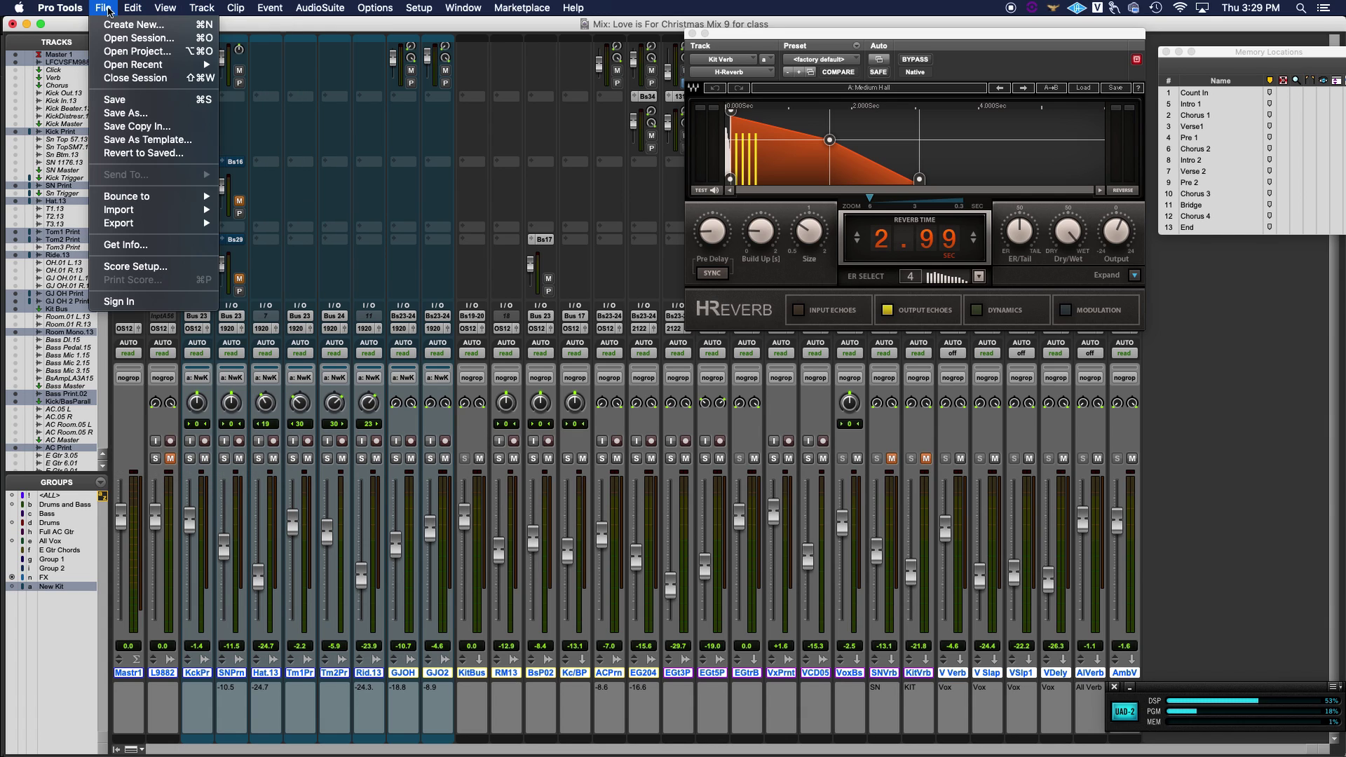
left_click(481, 421)
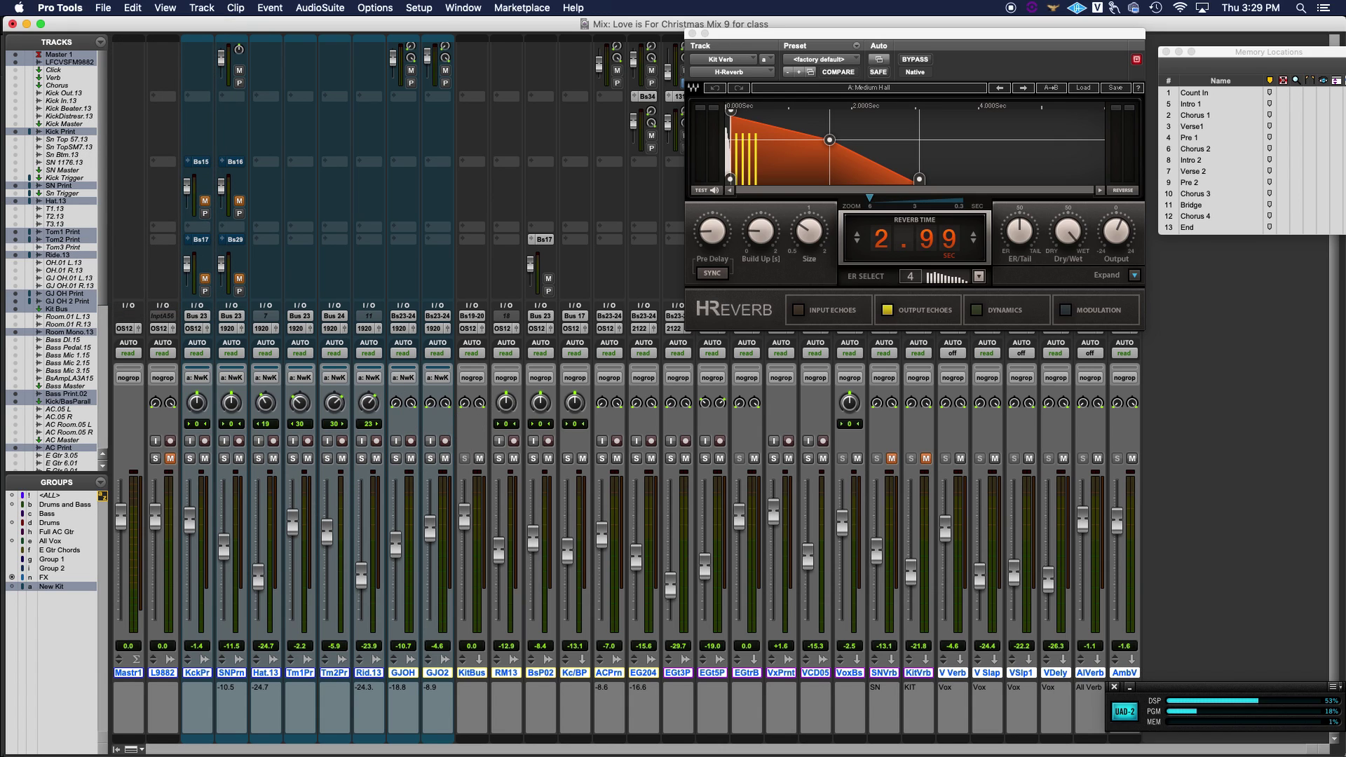
key("super+equal")
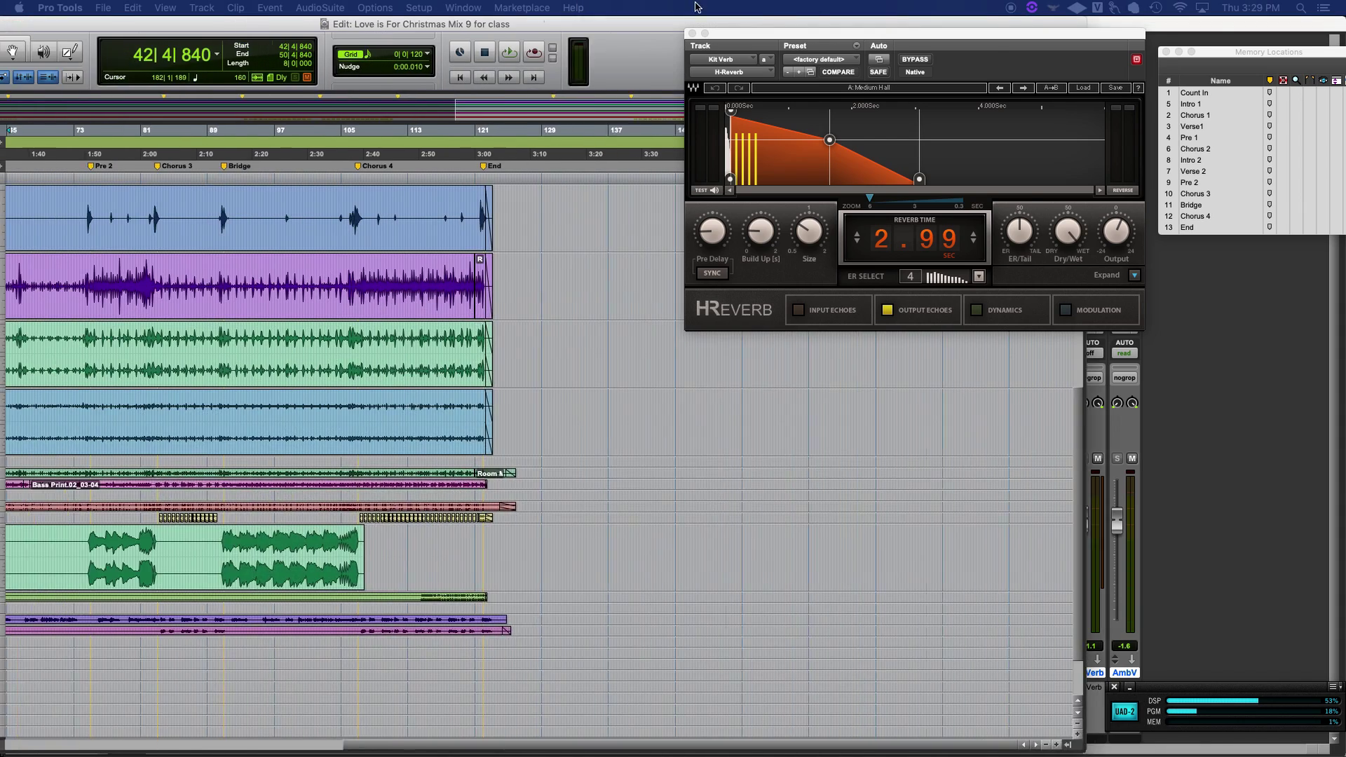
scroll(496, 369, "down", 1)
scroll(470, 350, "up", 6)
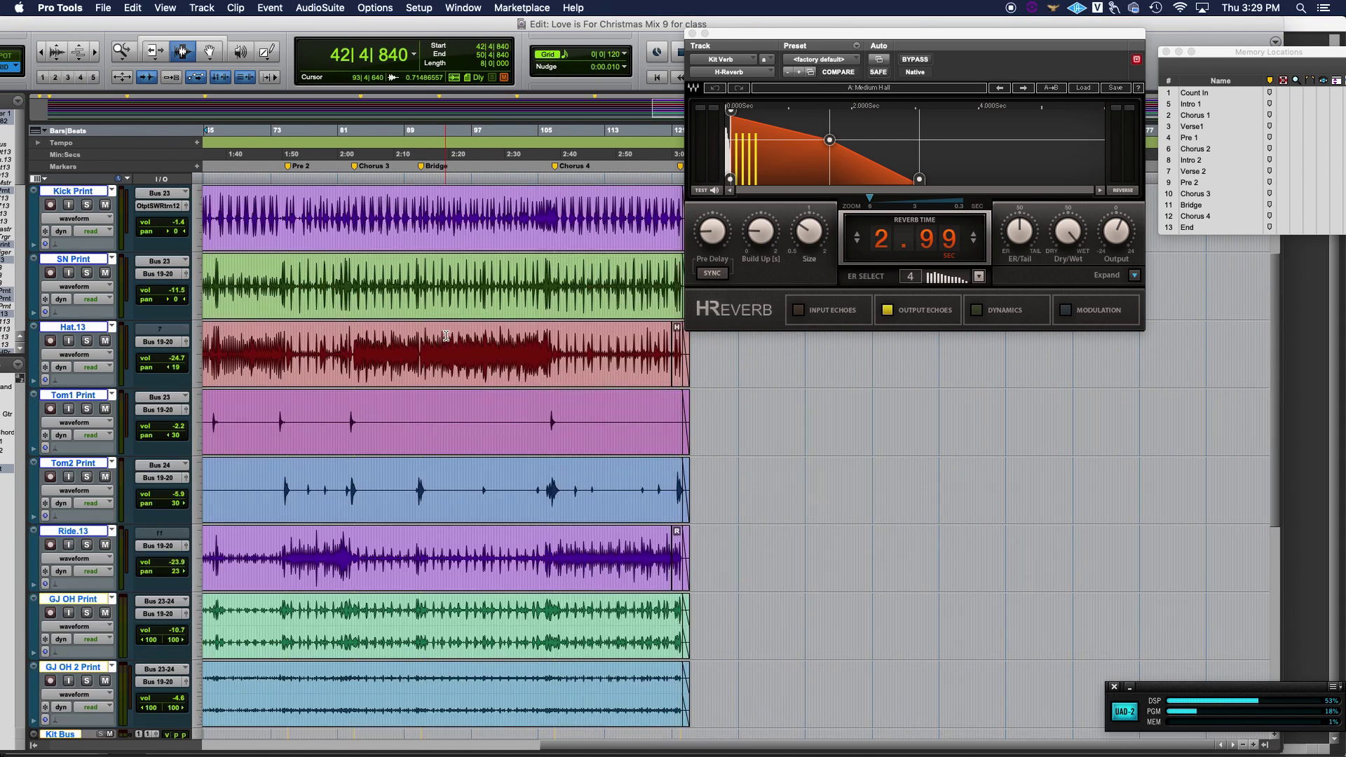
scroll(392, 301, "left", 10)
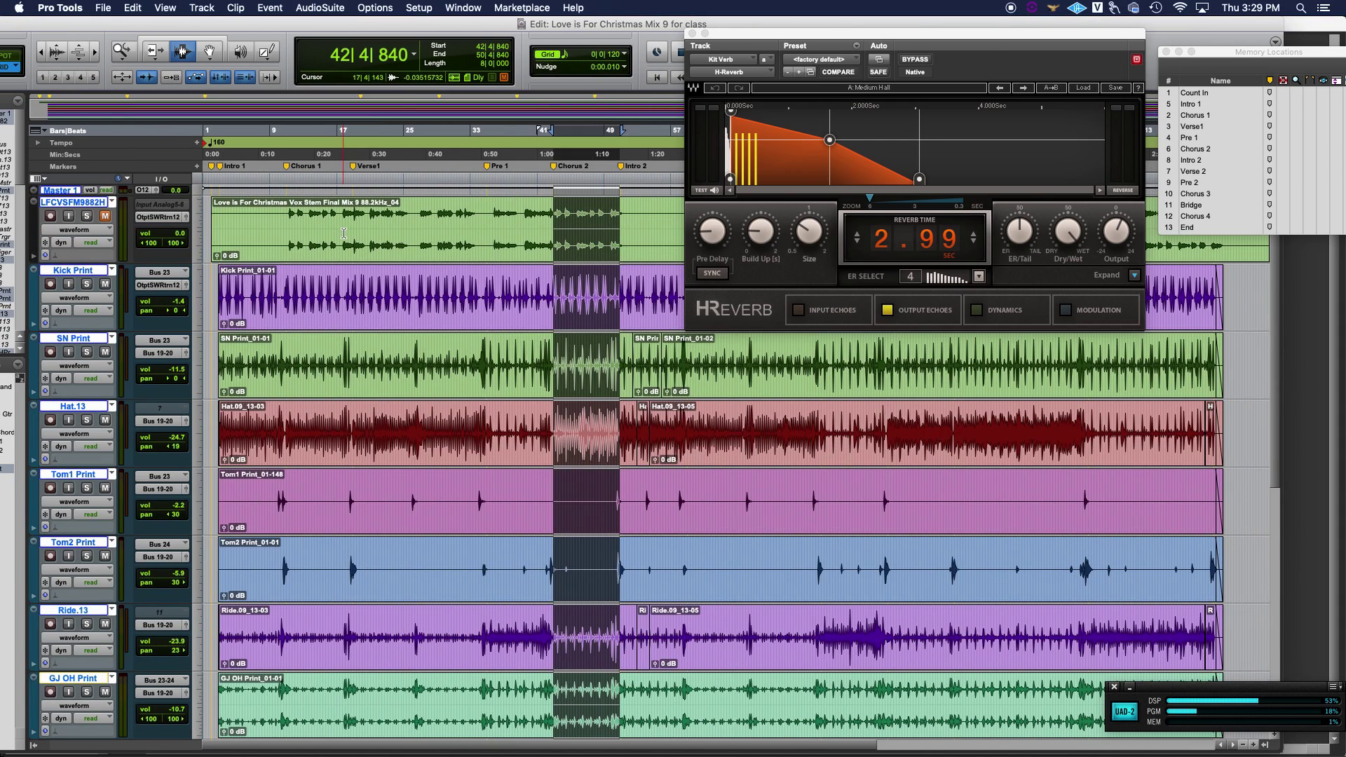
scroll(345, 275, "down", 5)
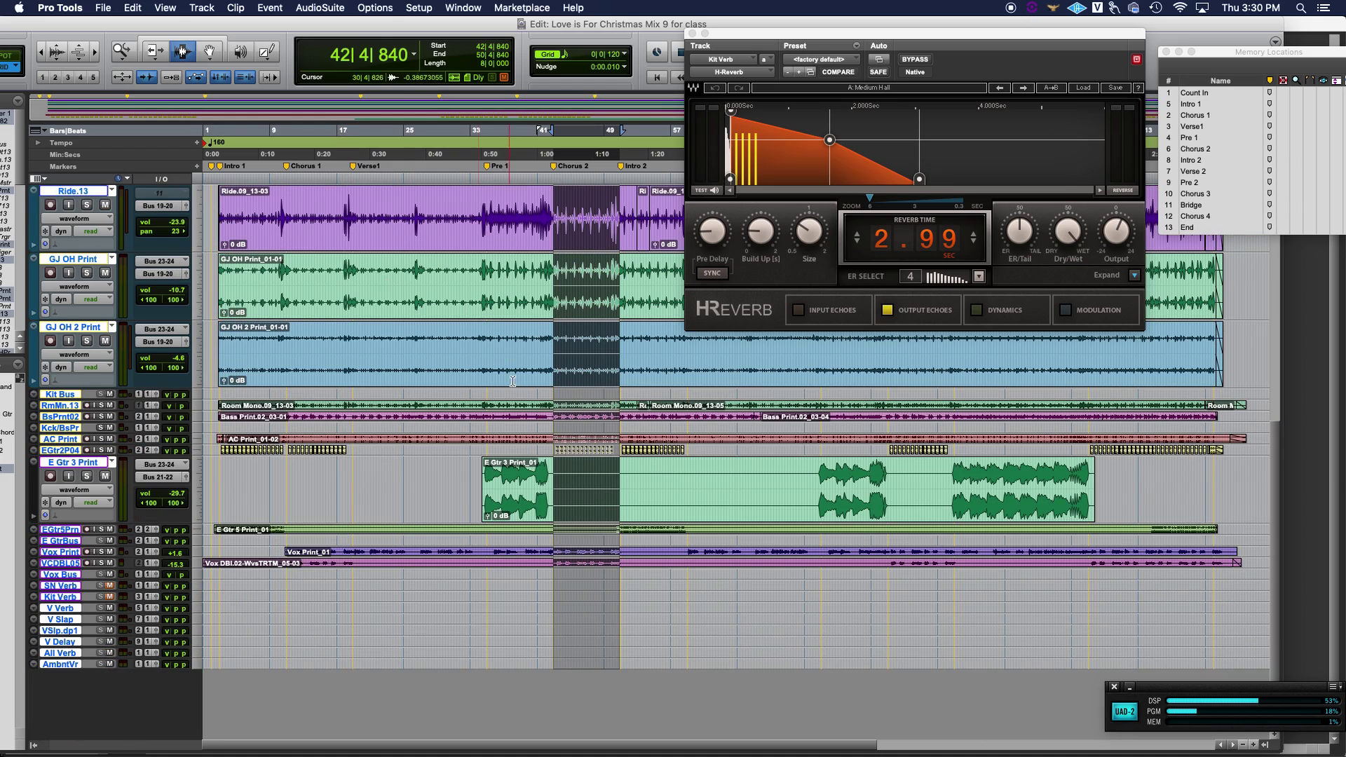
key("super+equal")
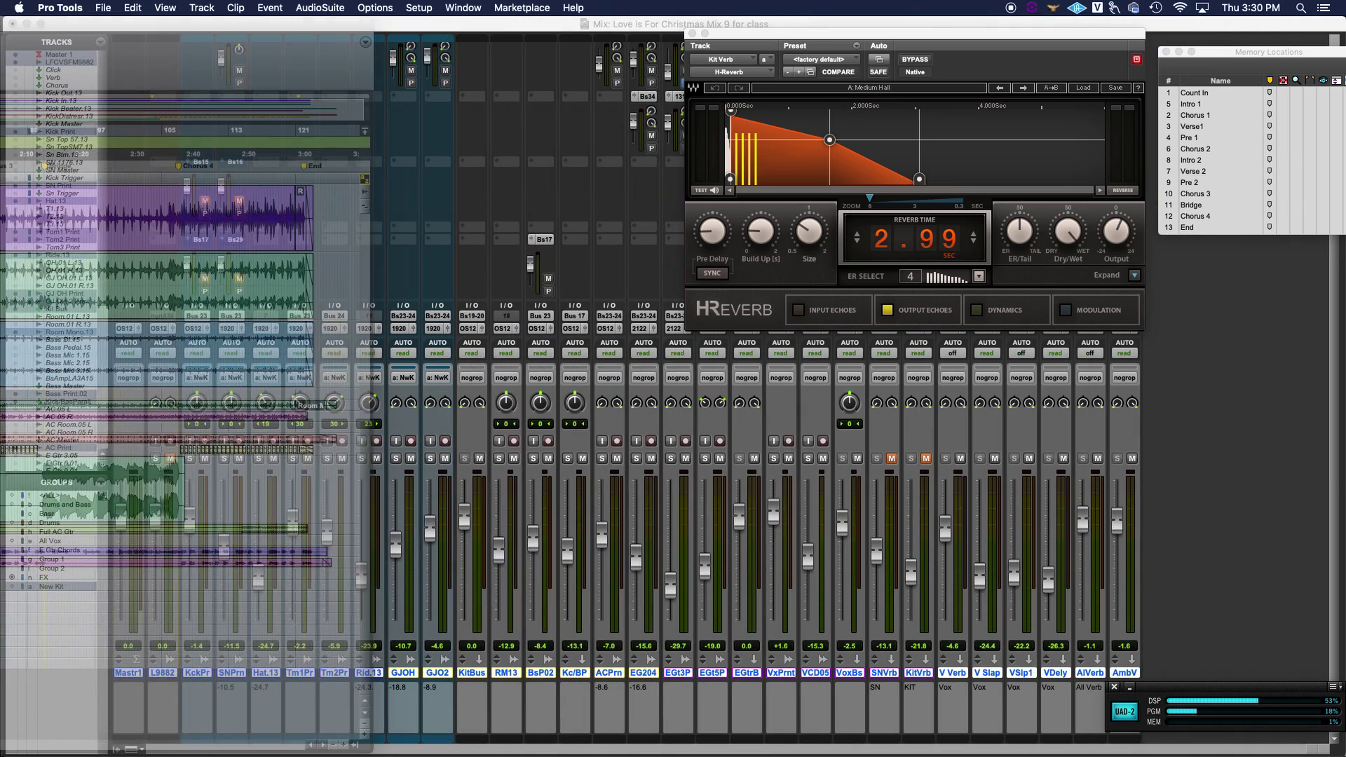
Choose File > Export > Selected Tracks as New AAF/OMF.
left_click(103, 8)
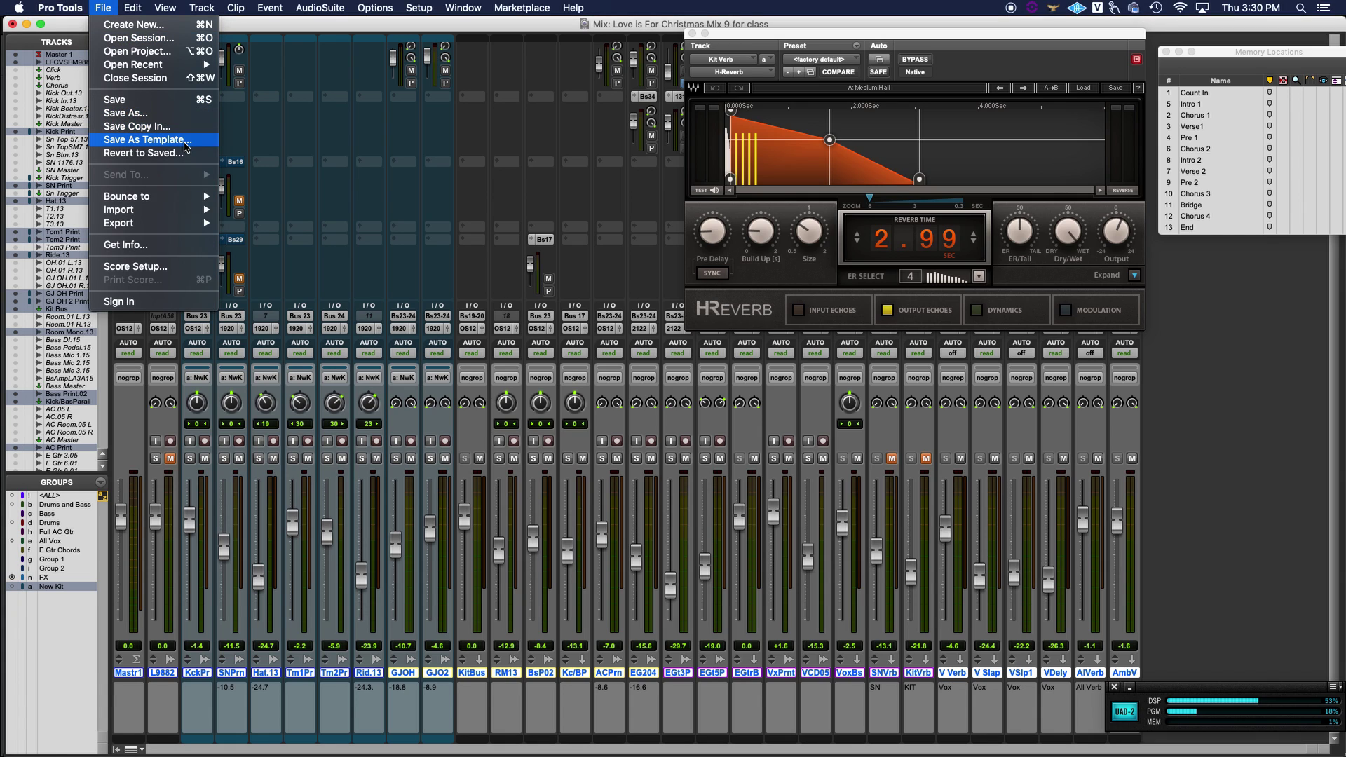
mouse_move(191, 222)
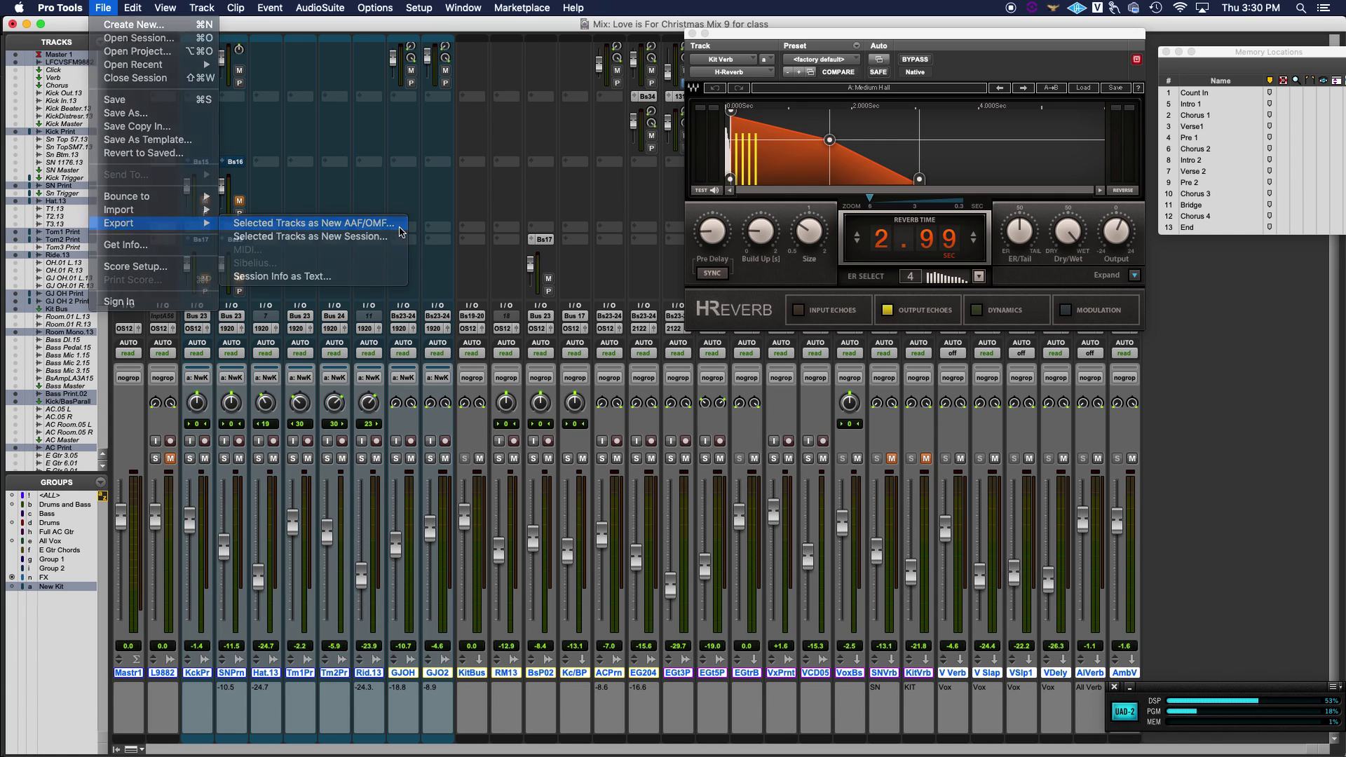
left_click(400, 227)
Keep the AAF export consolidating from source media and accept the settings.
left_click_drag(619, 121, 368, 93)
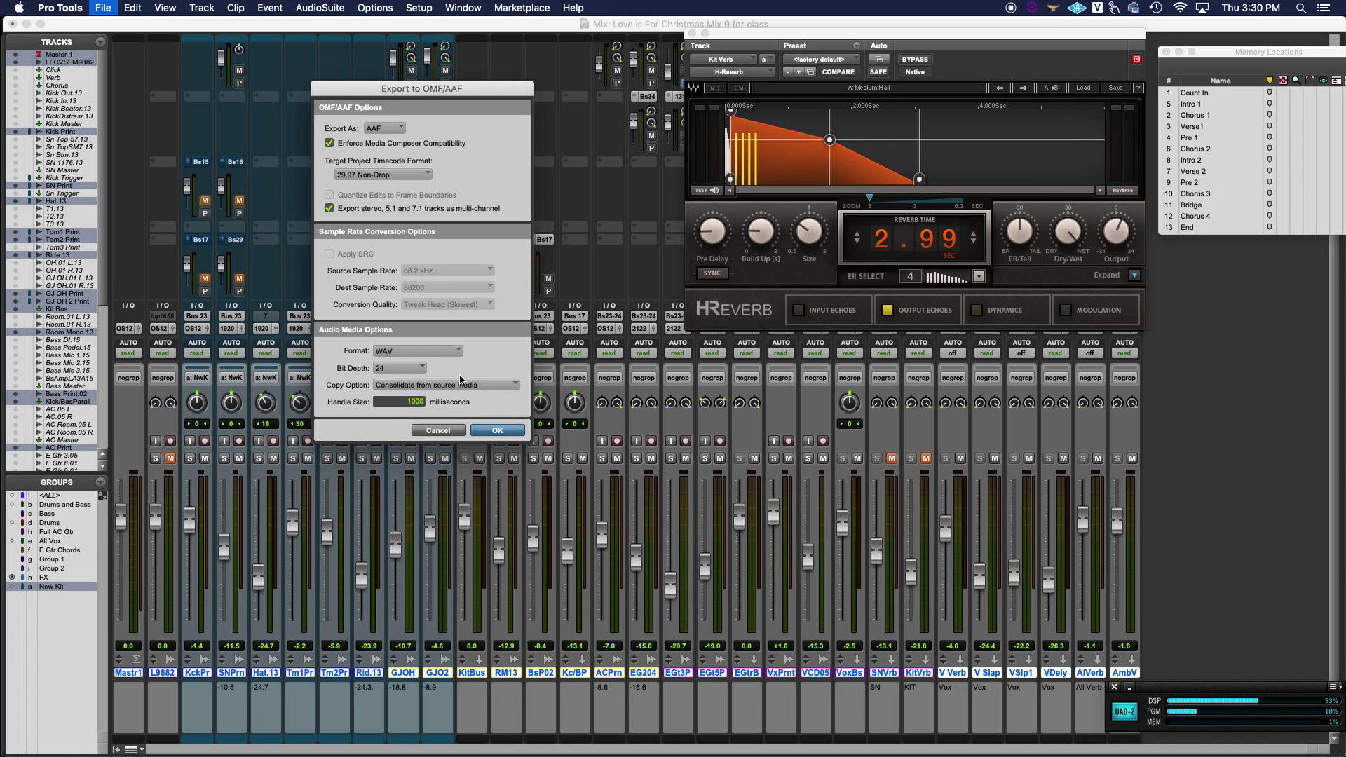
left_click(514, 386)
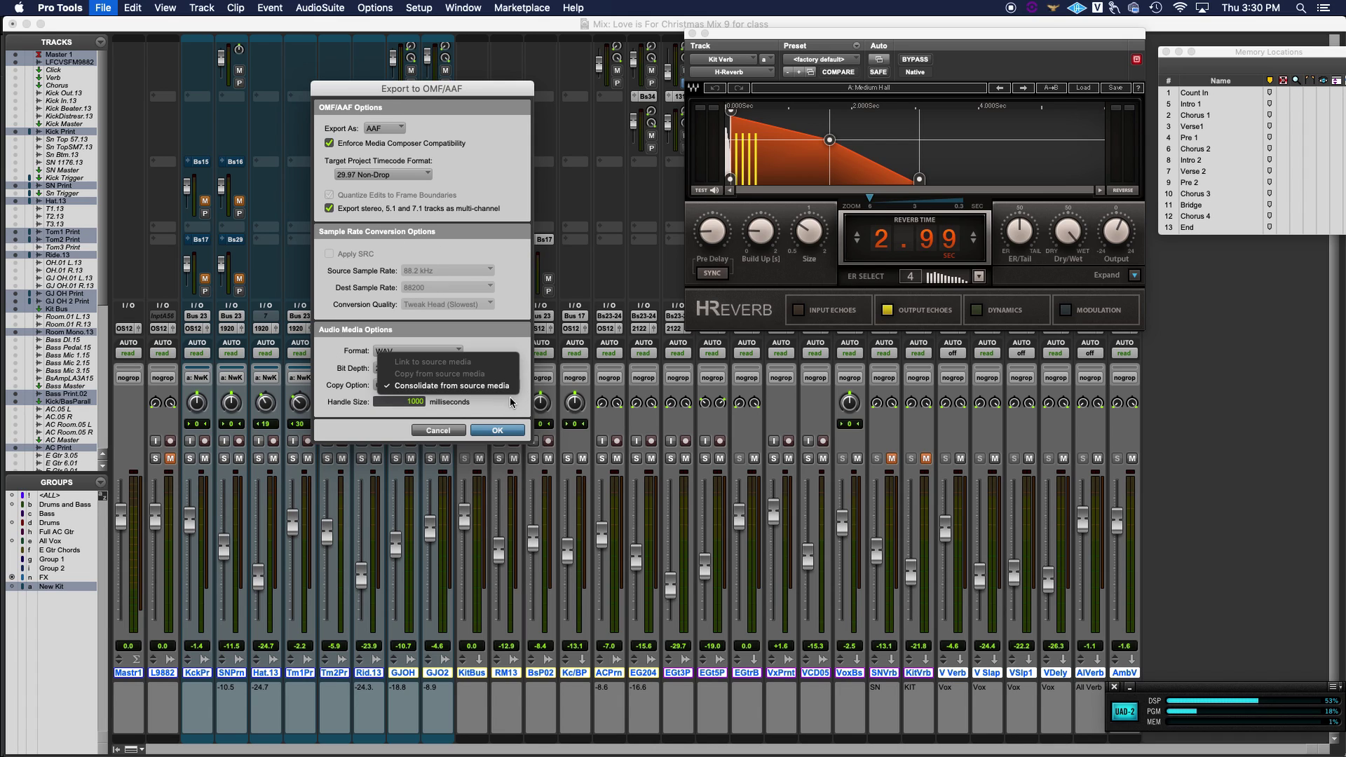
left_click(503, 409)
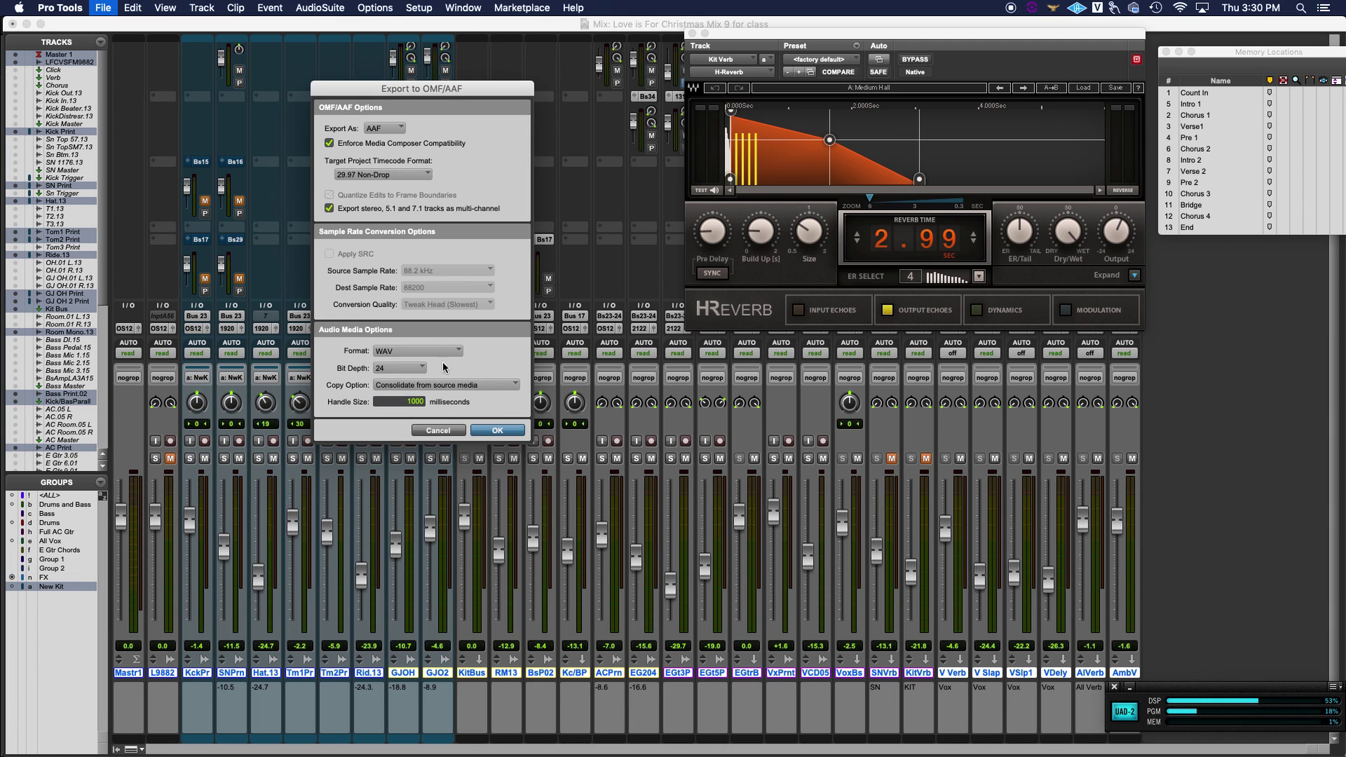
left_click(498, 430)
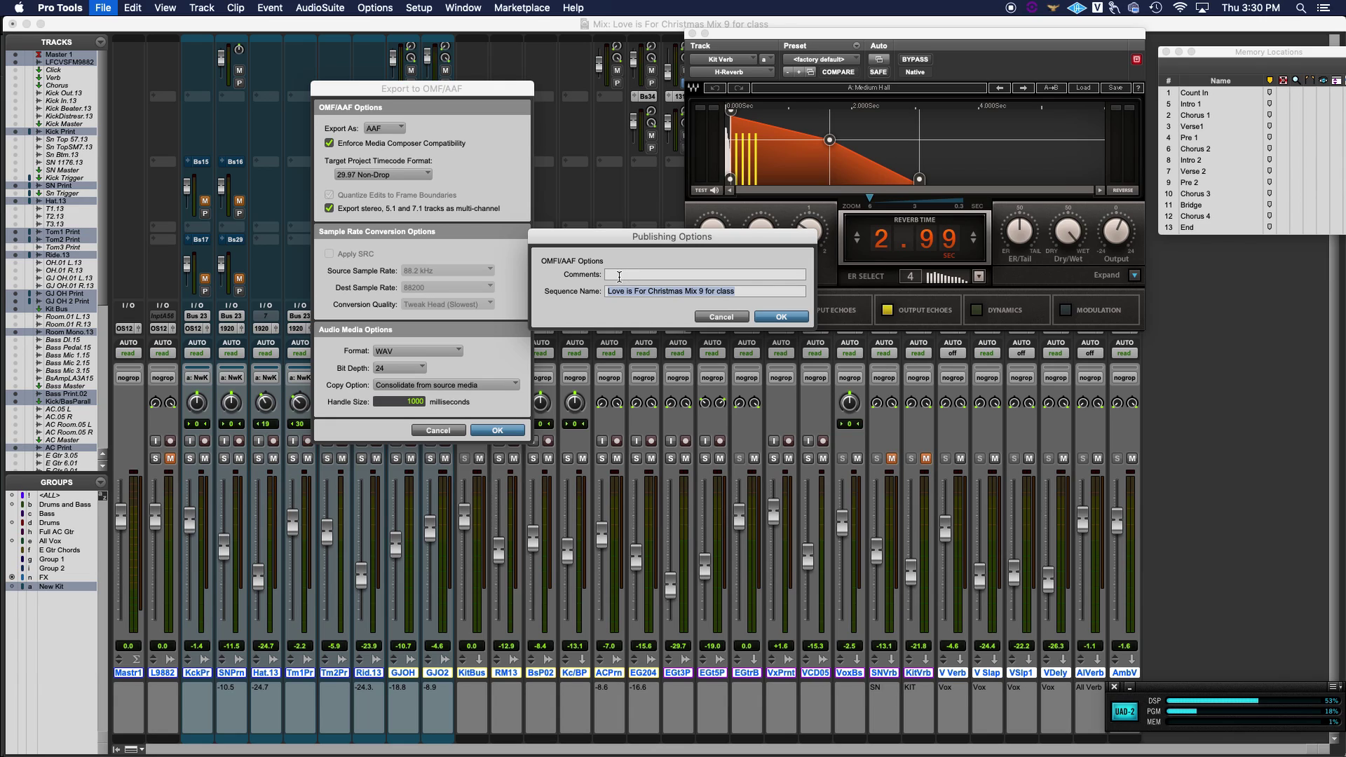
Shorten the sequence name to Love is For Christmas and acknowledge the compatibility warning.
left_click(737, 293)
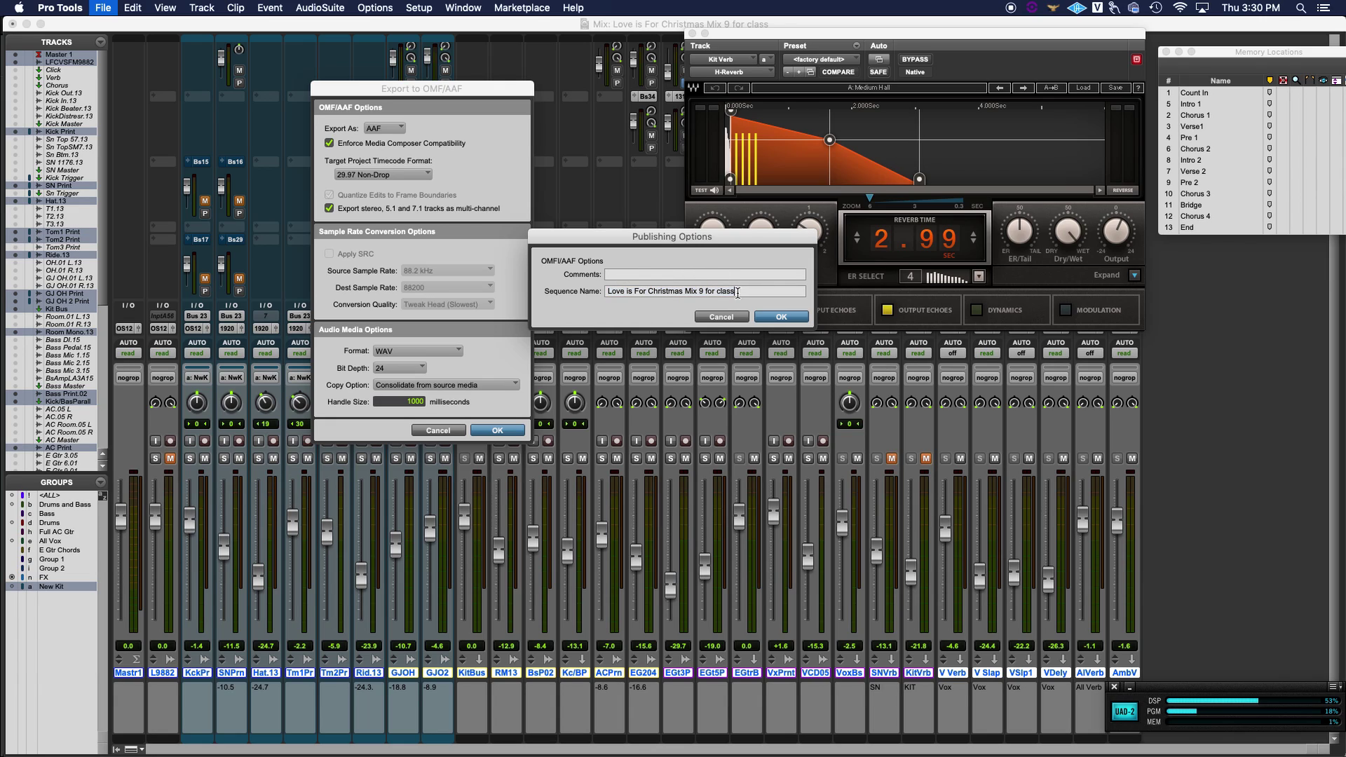
left_click(684, 291, "shift")
key("BackSpace")
left_click(781, 317)
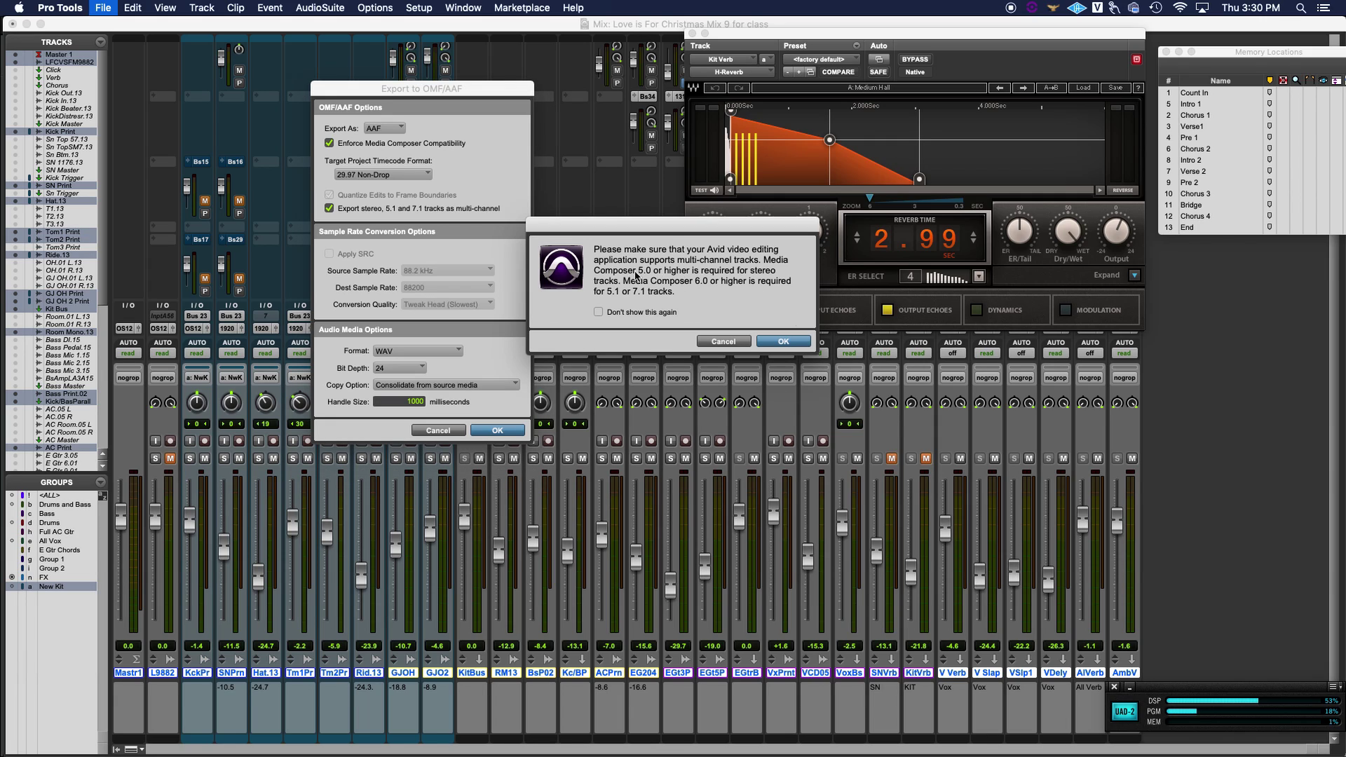
left_click(782, 341)
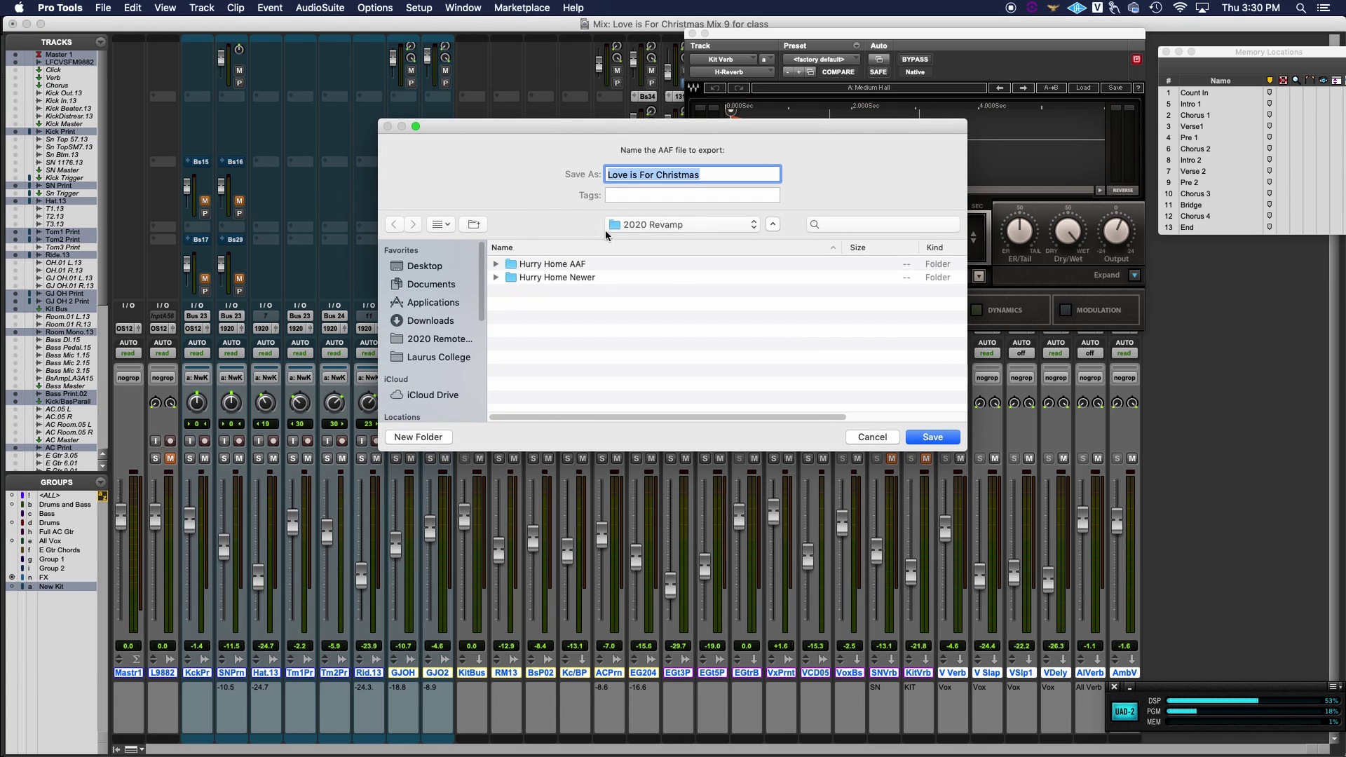
Create a folder named Love is for Christmas inside Luna Sessions on the G-RAID drive.
scroll(416, 380, "down", 3)
scroll(417, 381, "down", 3)
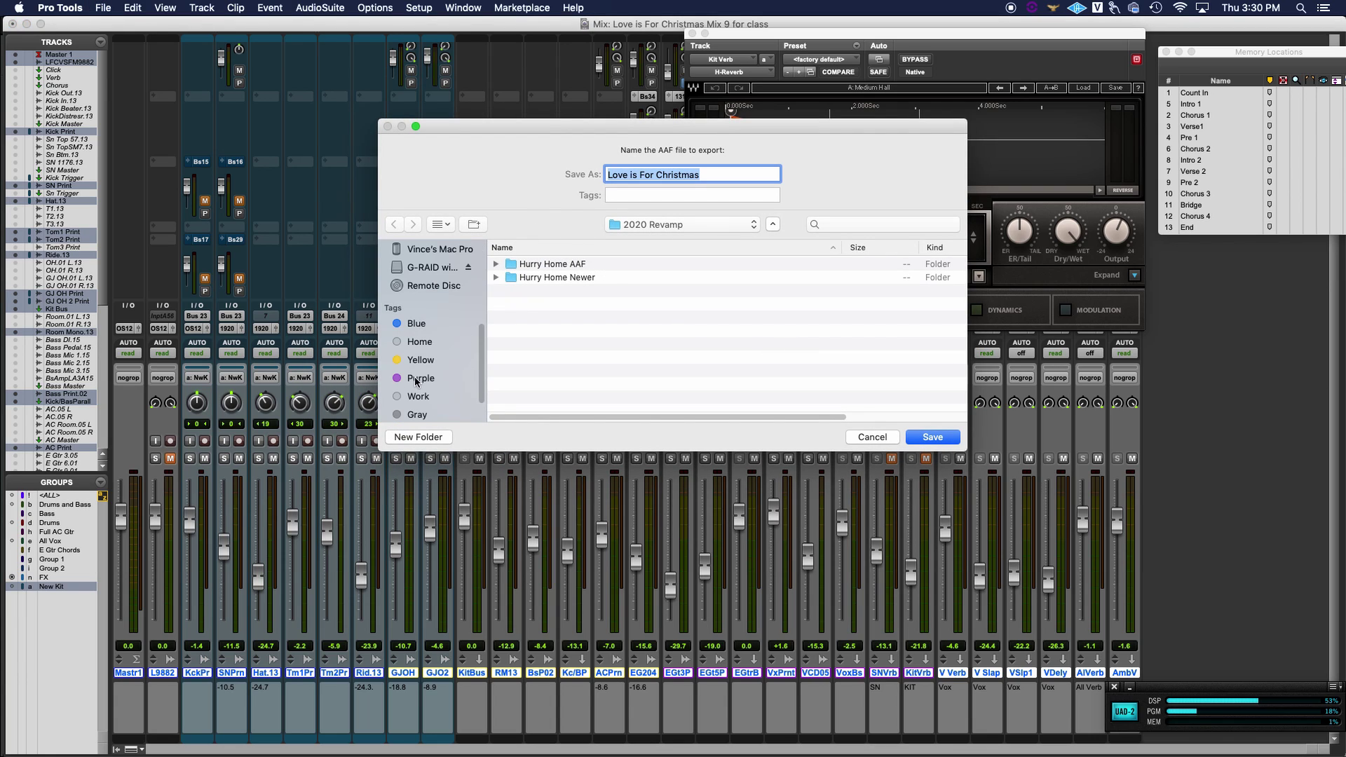
left_click(428, 273)
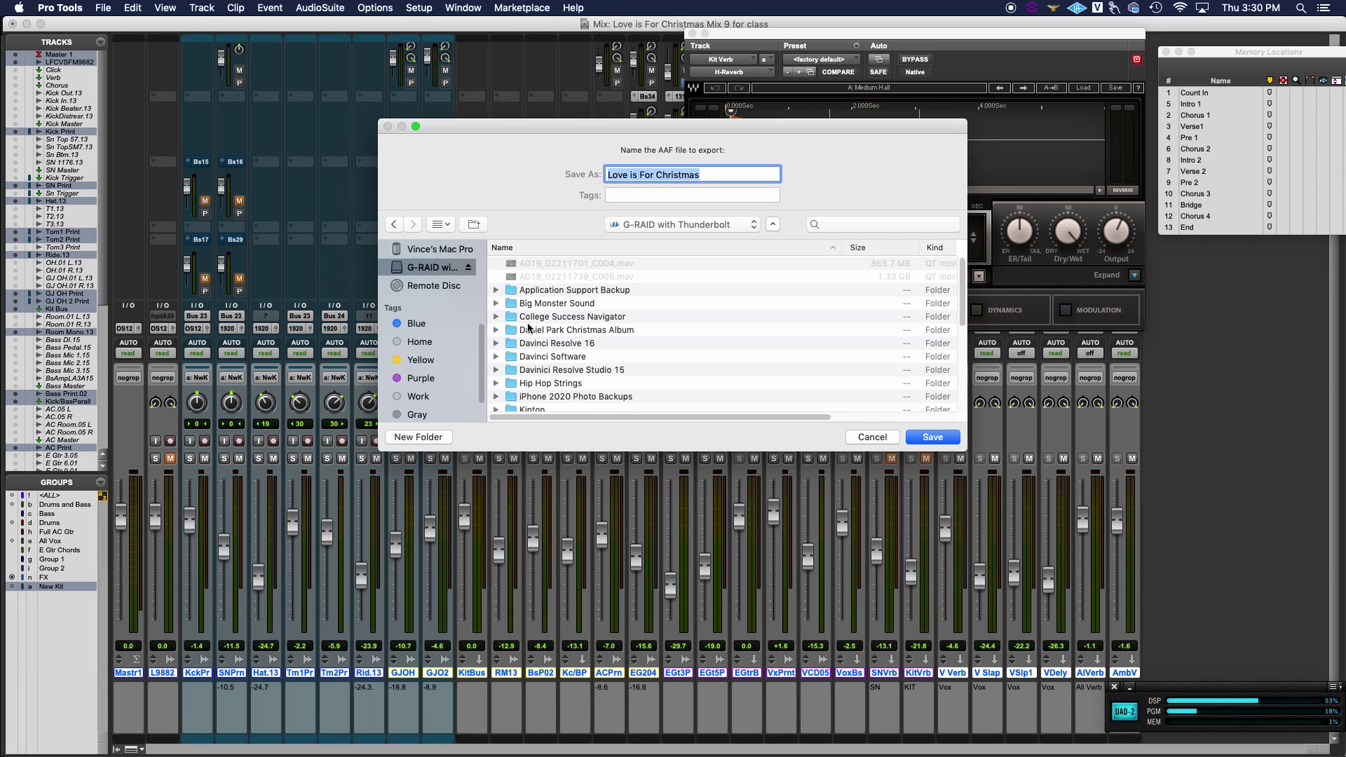
scroll(526, 327, "down", 10)
scroll(529, 328, "up", 5)
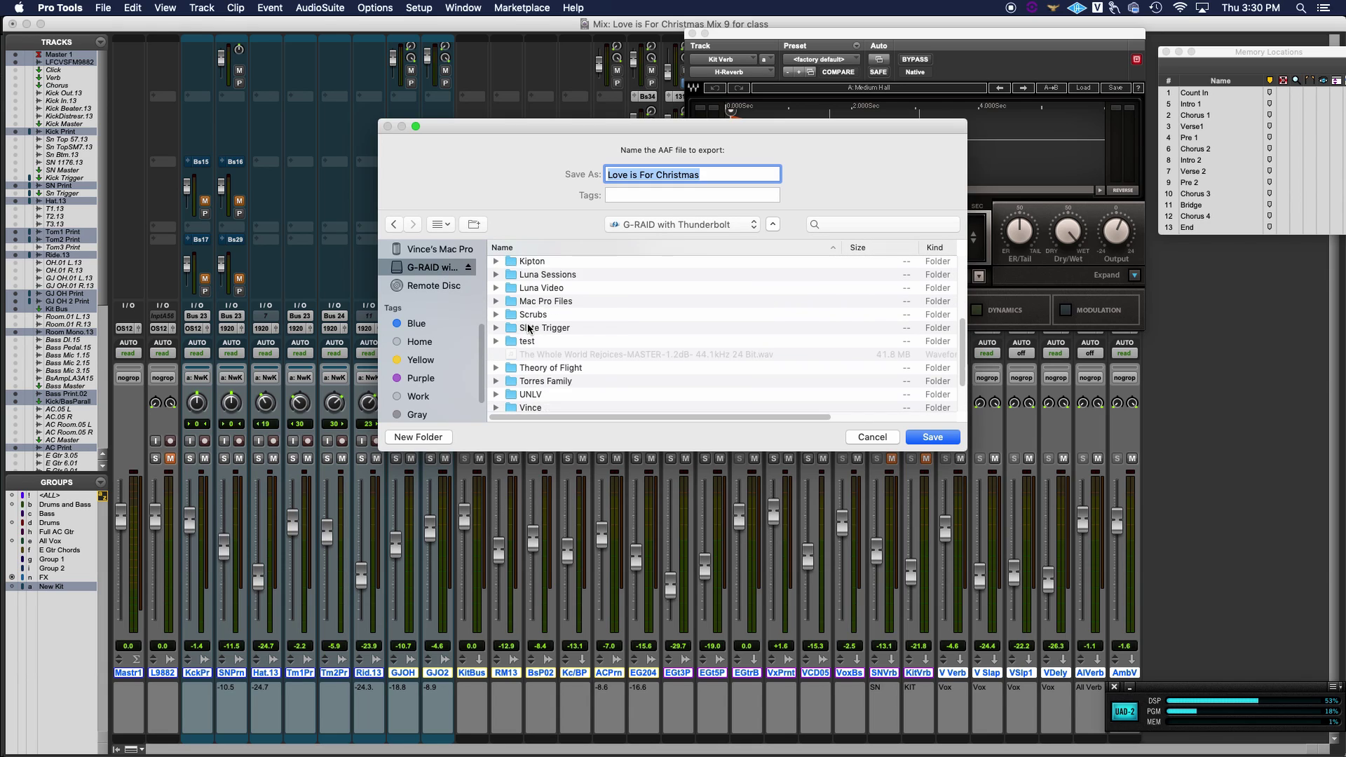
double_click(575, 371)
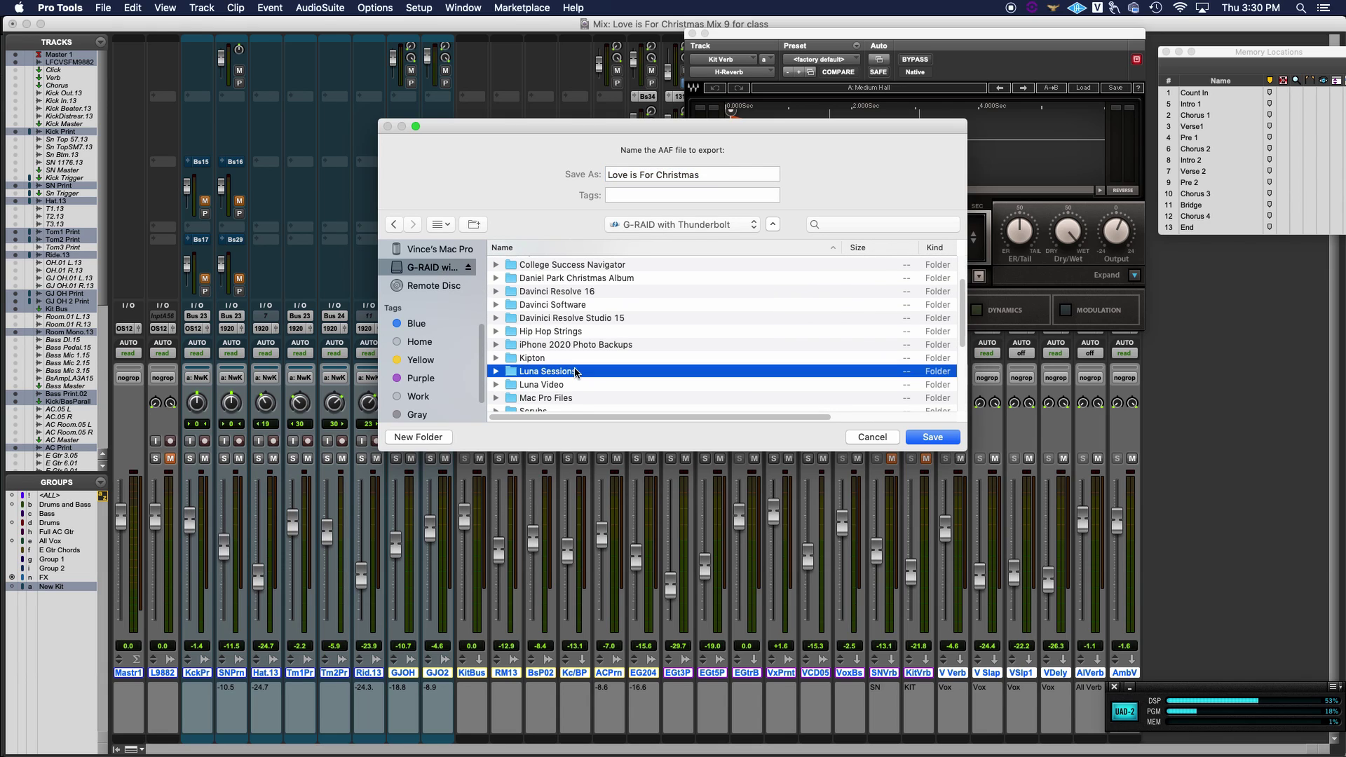
left_click(440, 437)
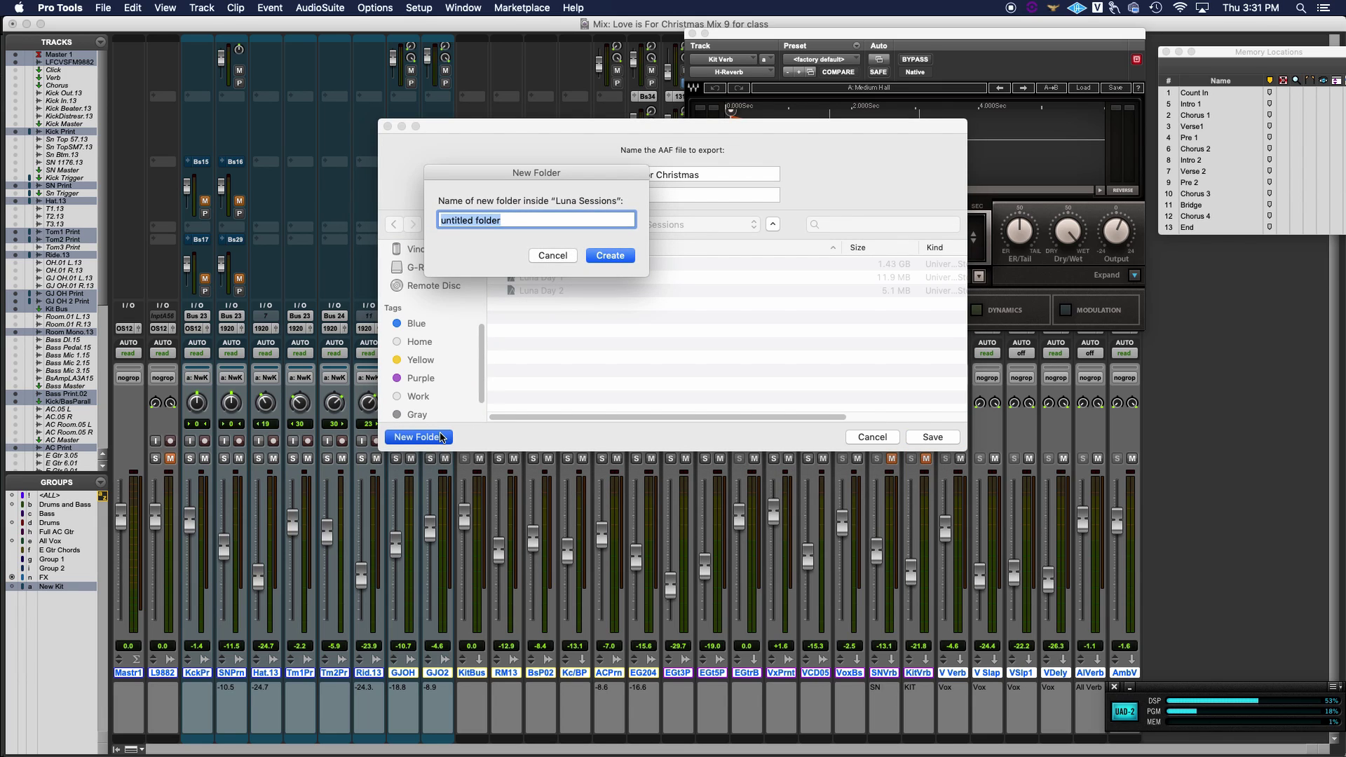
type("Love is for Christmas")
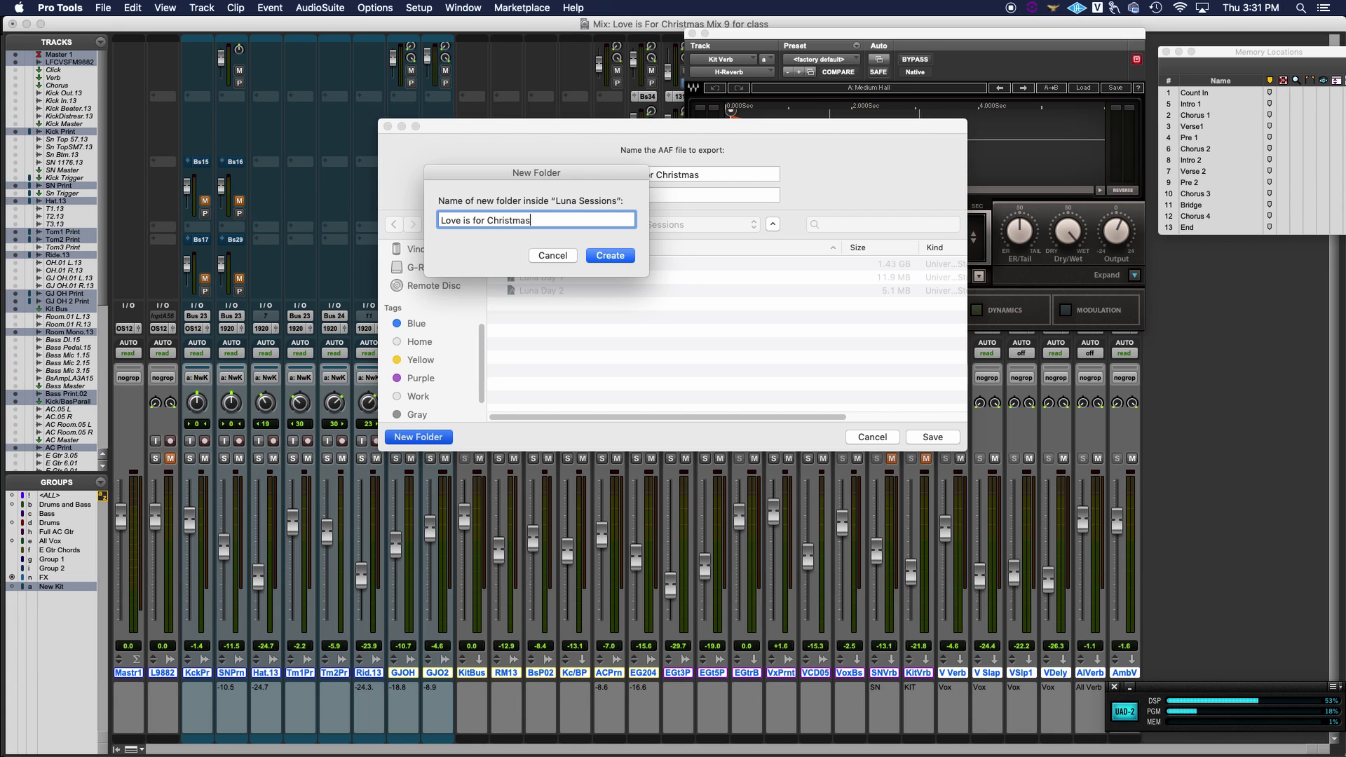
key("Return")
key("Return")
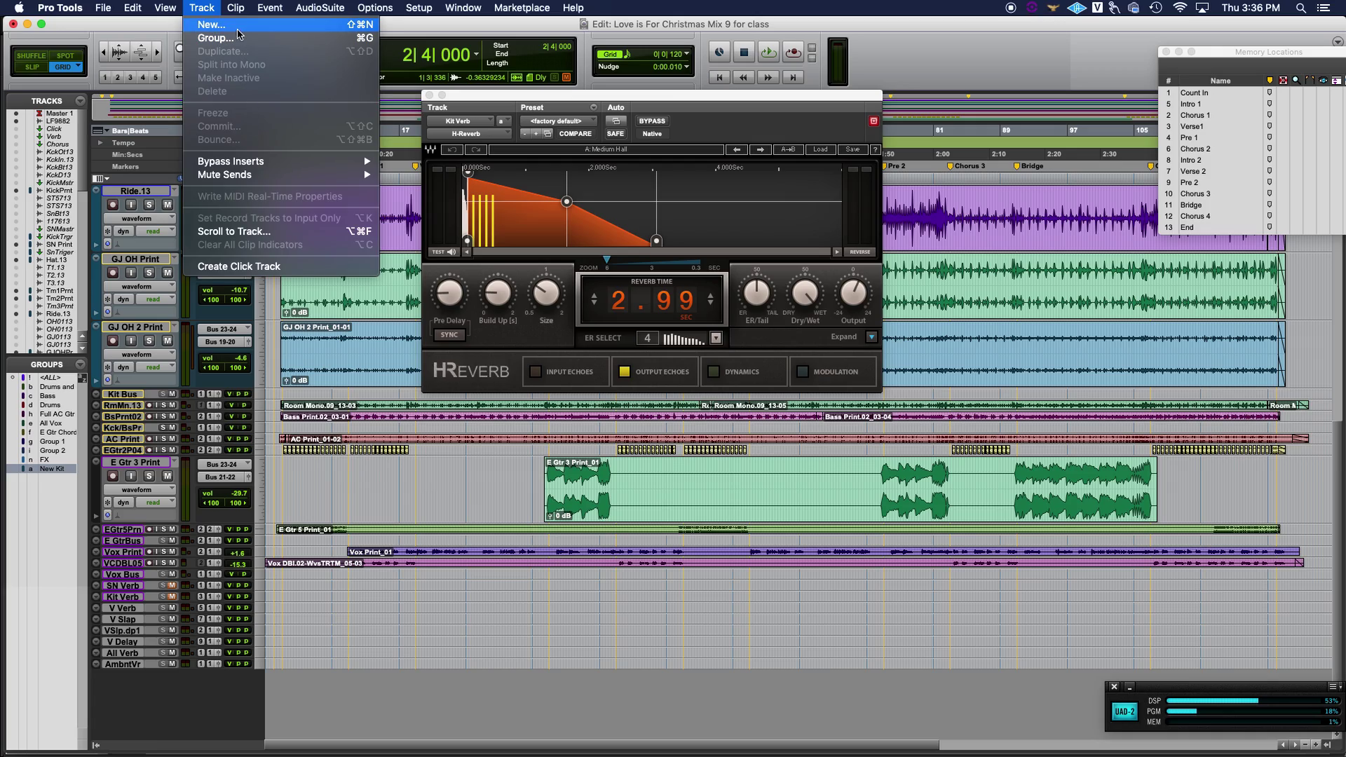
Bring up the New Tracks dialog to add a track to the session.
left_click(231, 31)
Create a new MIDI track, MIDI 1.
left_click(622, 274)
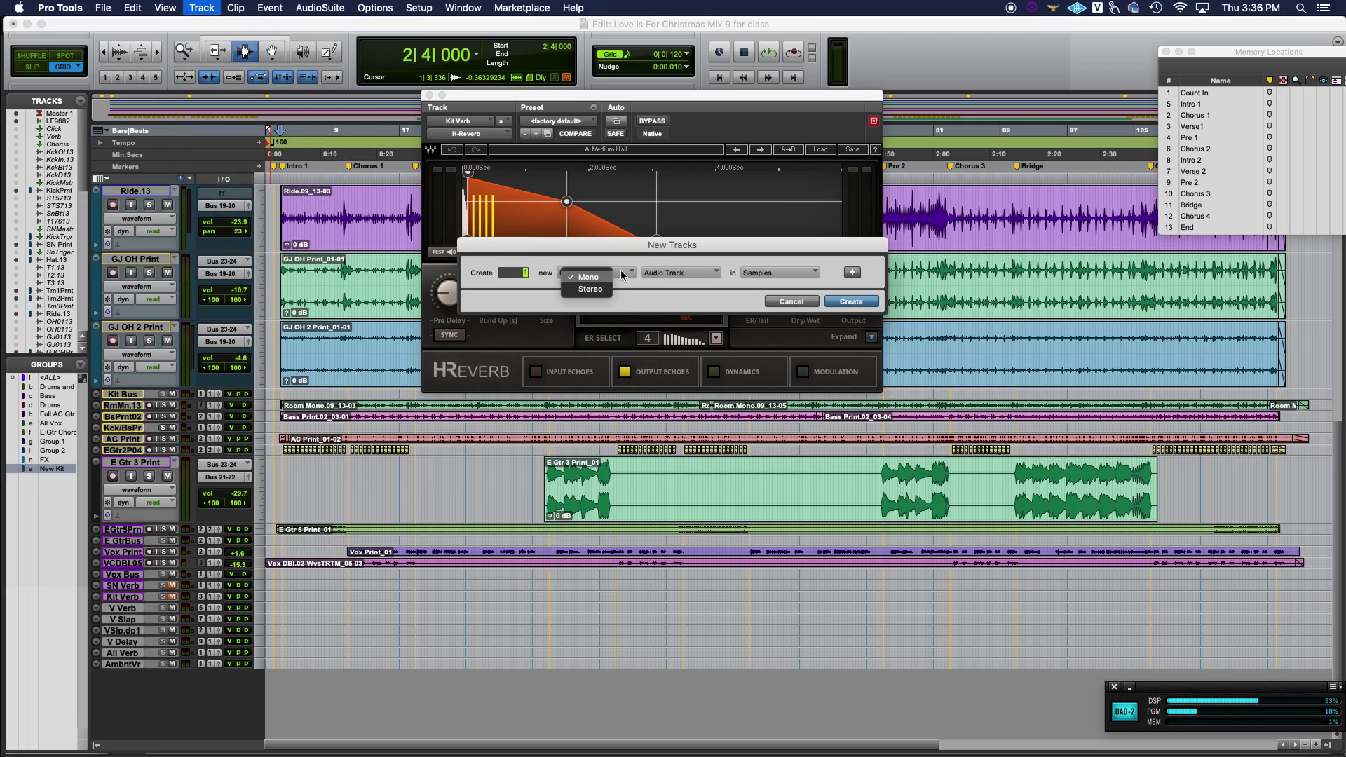
left_click(675, 273)
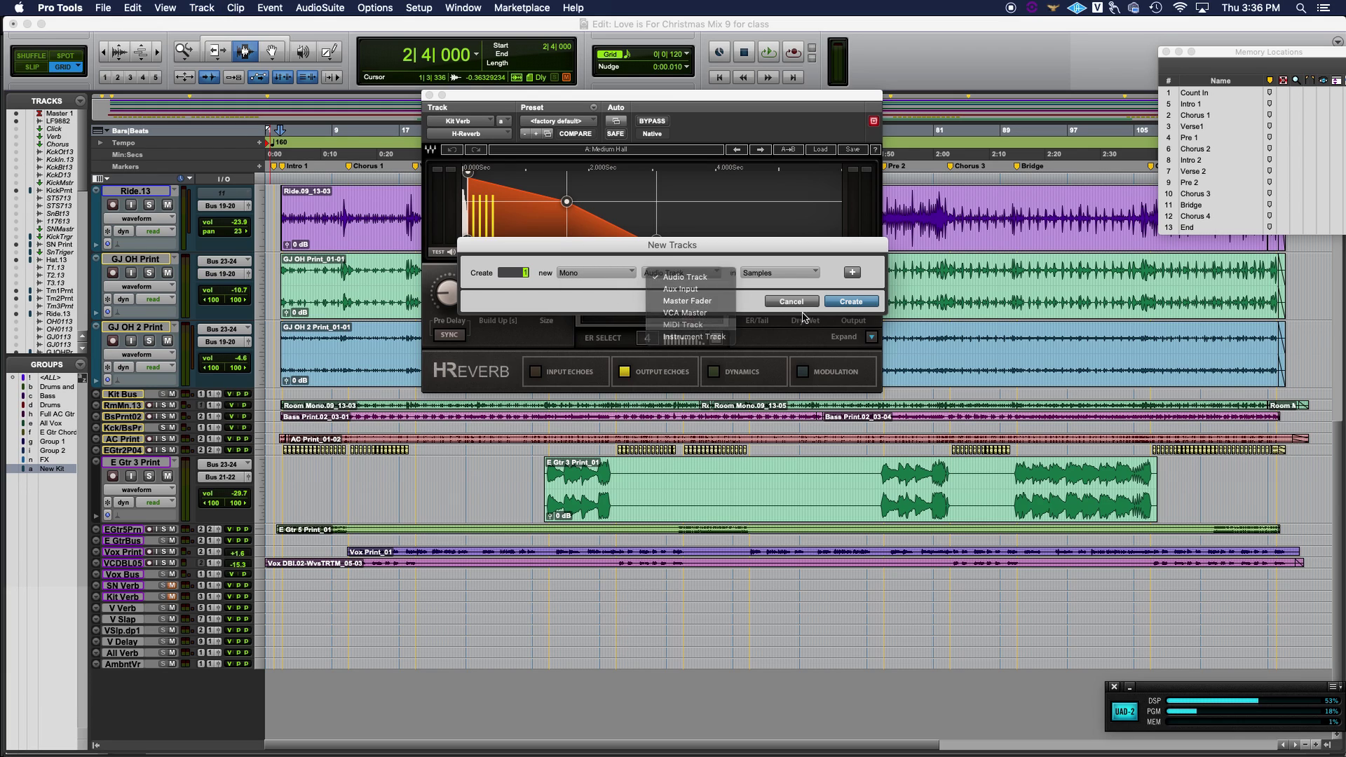
left_click(676, 320)
left_click(831, 307)
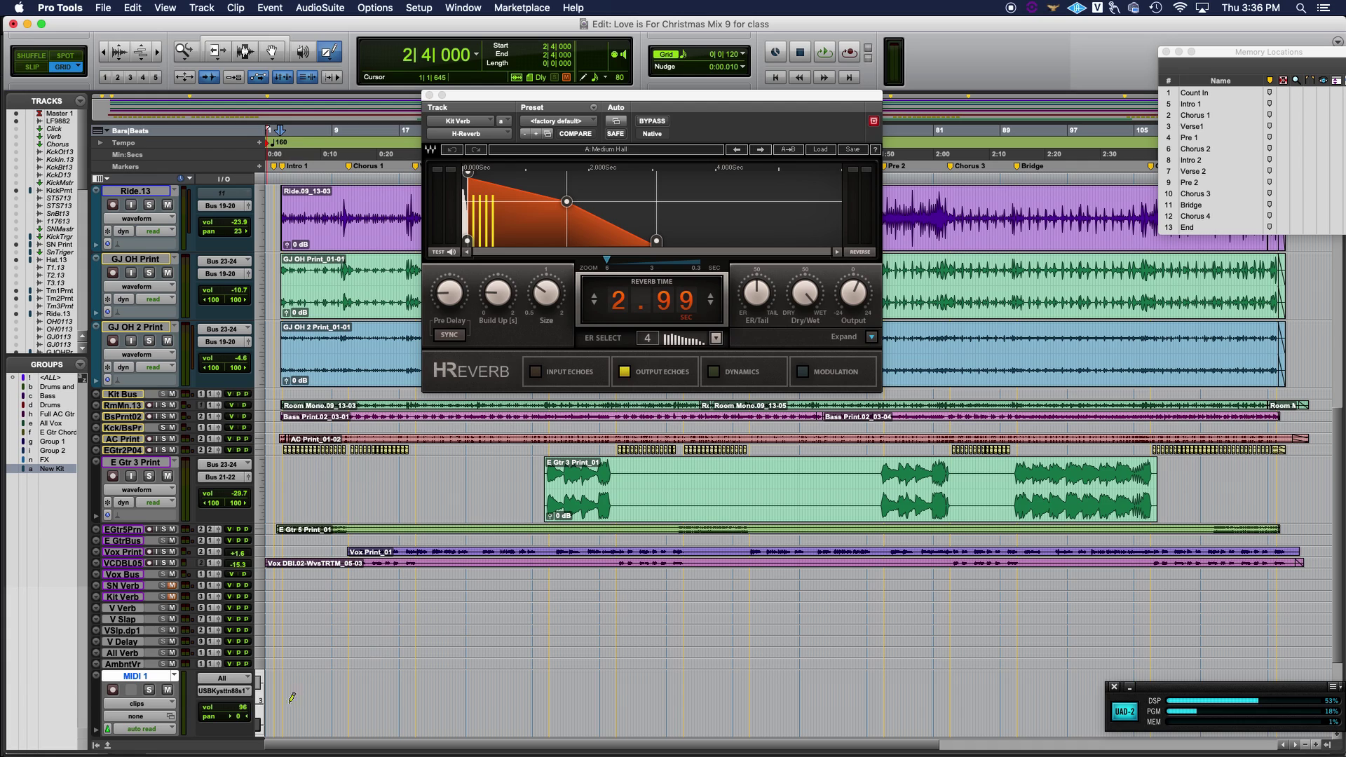
Draw a single note on MIDI 1 in notes view, then return to the selector.
key("ctrl+minus")
left_click_drag(354, 700, 536, 700)
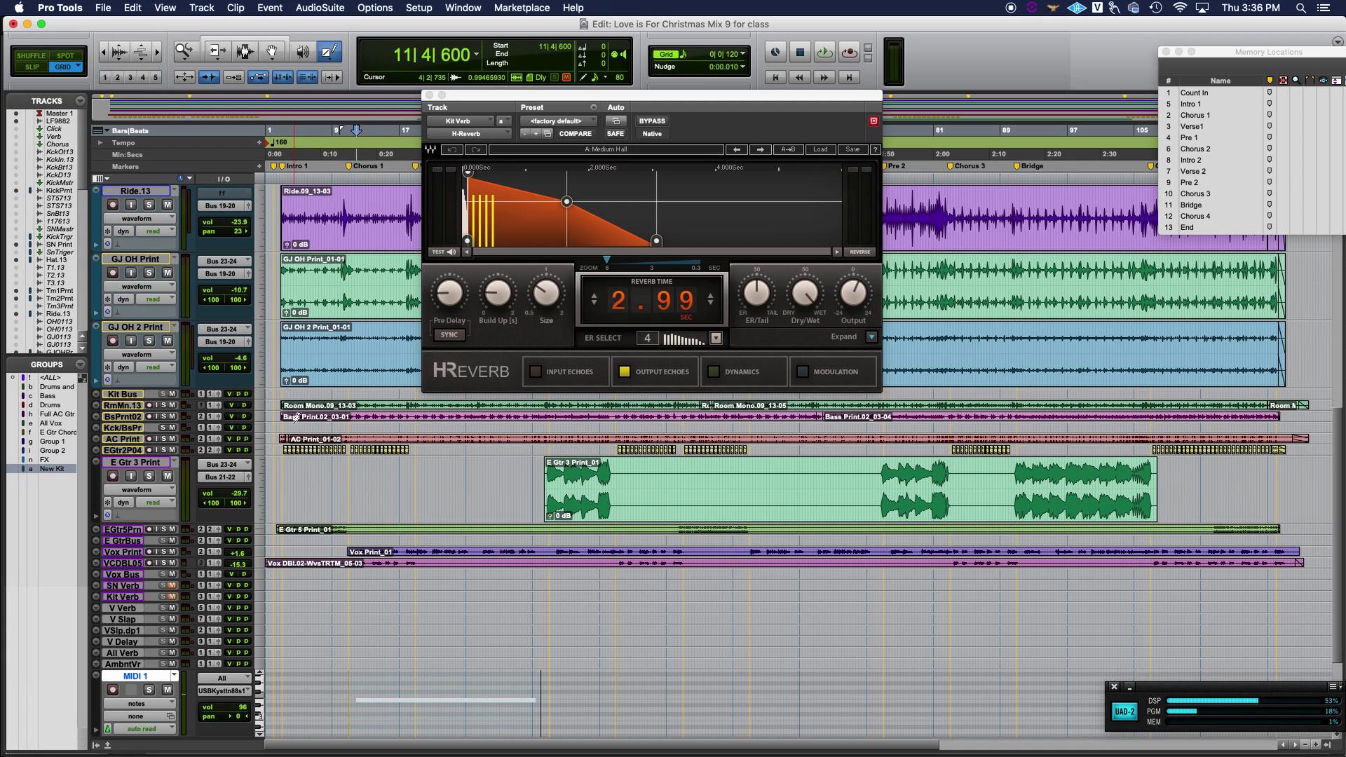
left_click(243, 53)
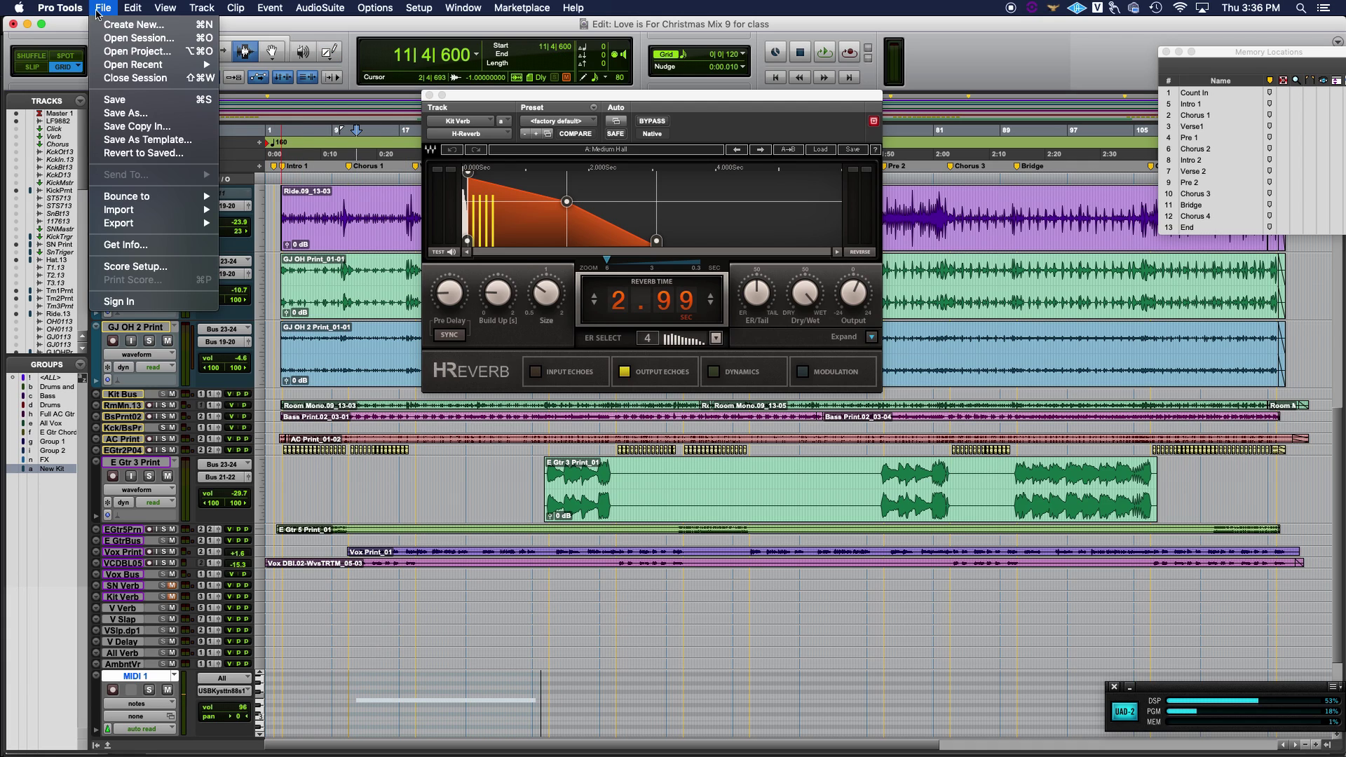
Export the session as a multitrack MIDI file and open the save-location list.
mouse_move(164, 223)
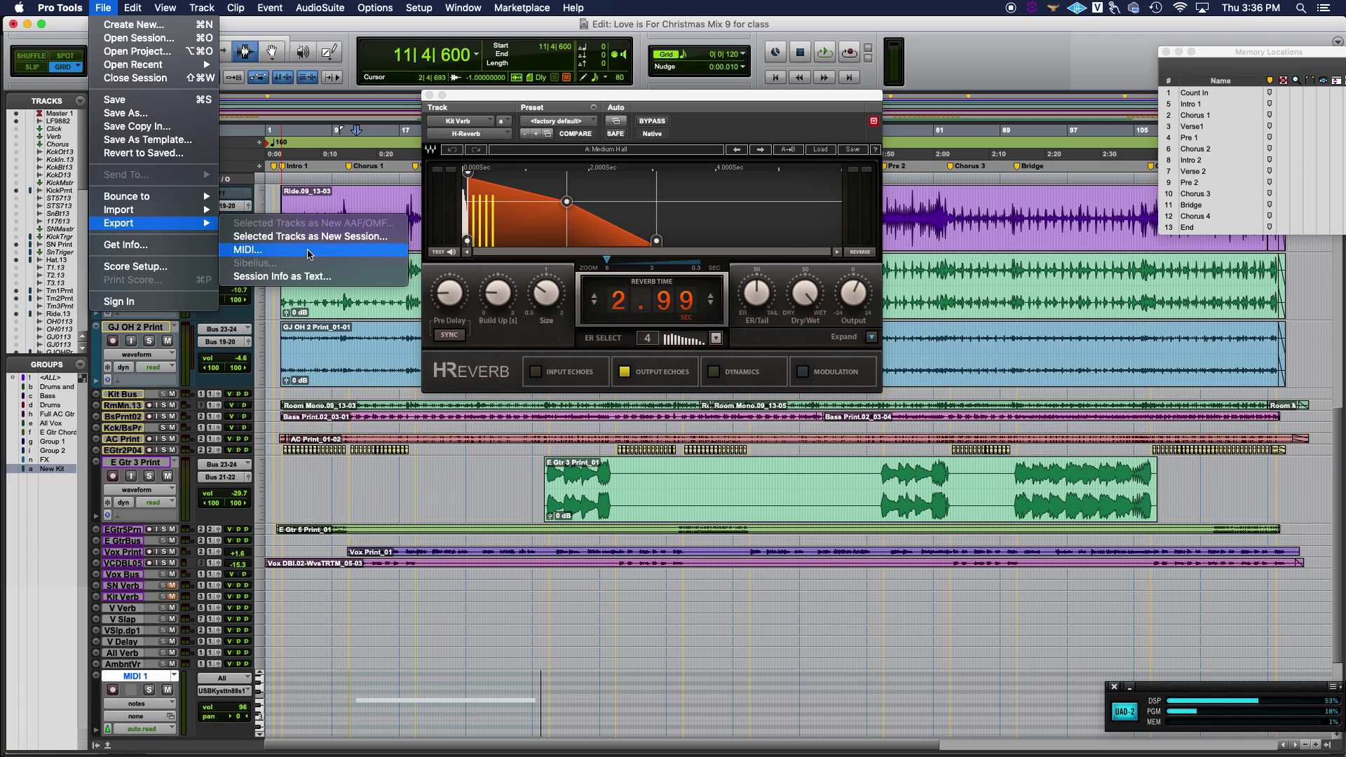
left_click(309, 252)
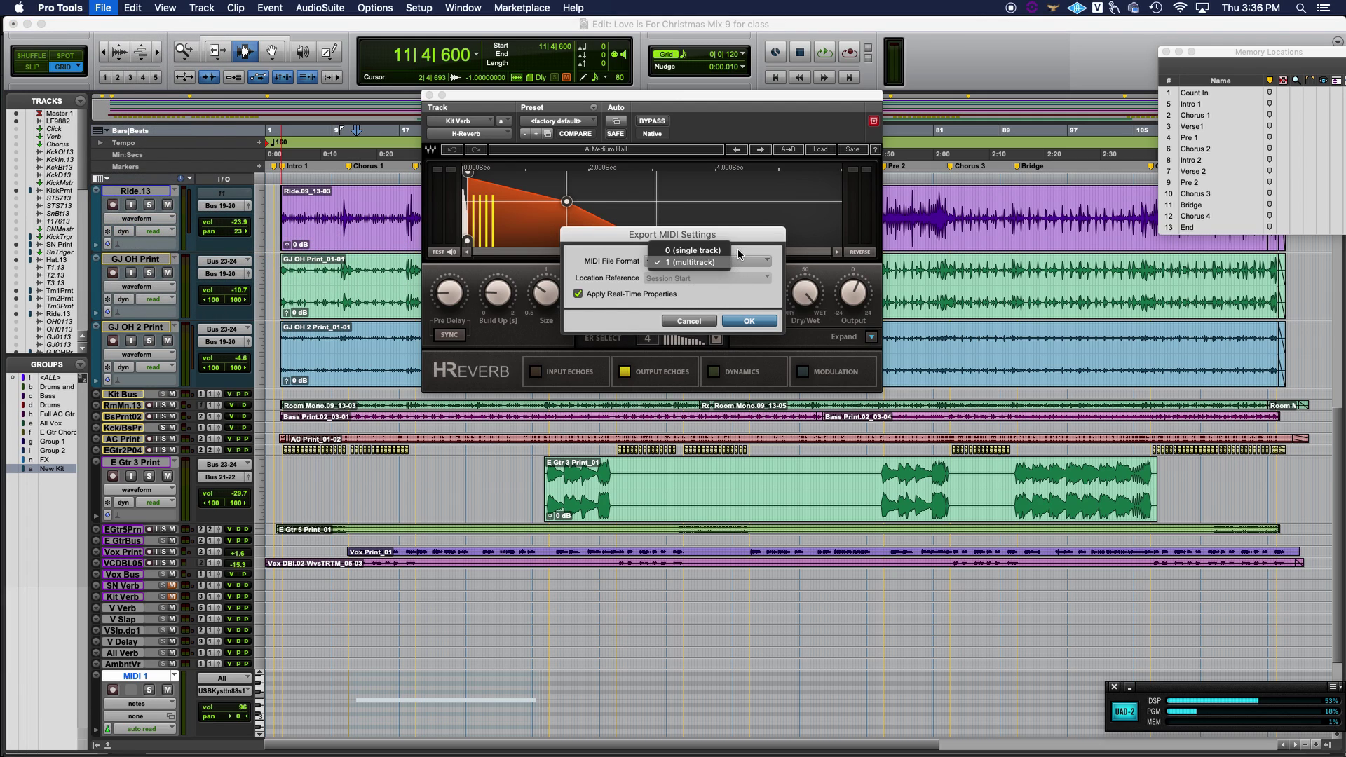
left_click(748, 320)
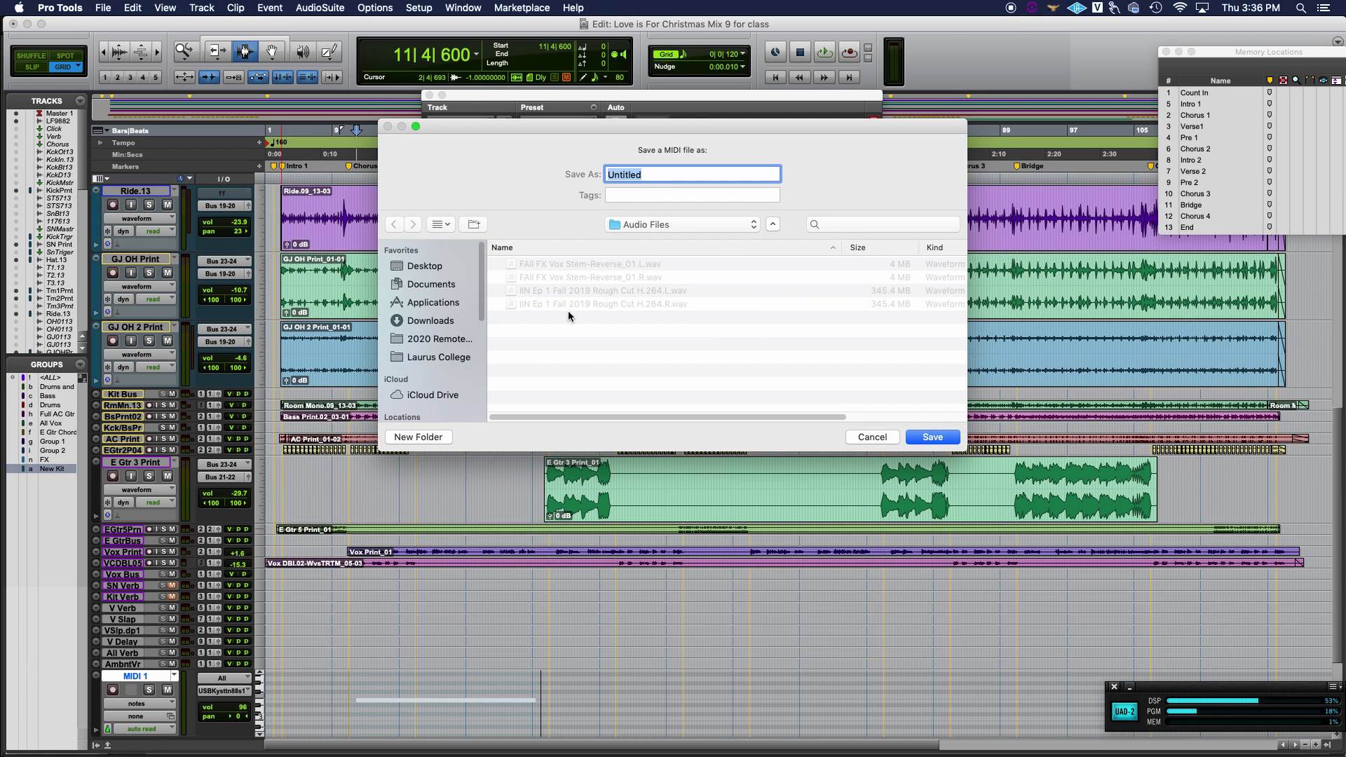
left_click(664, 224)
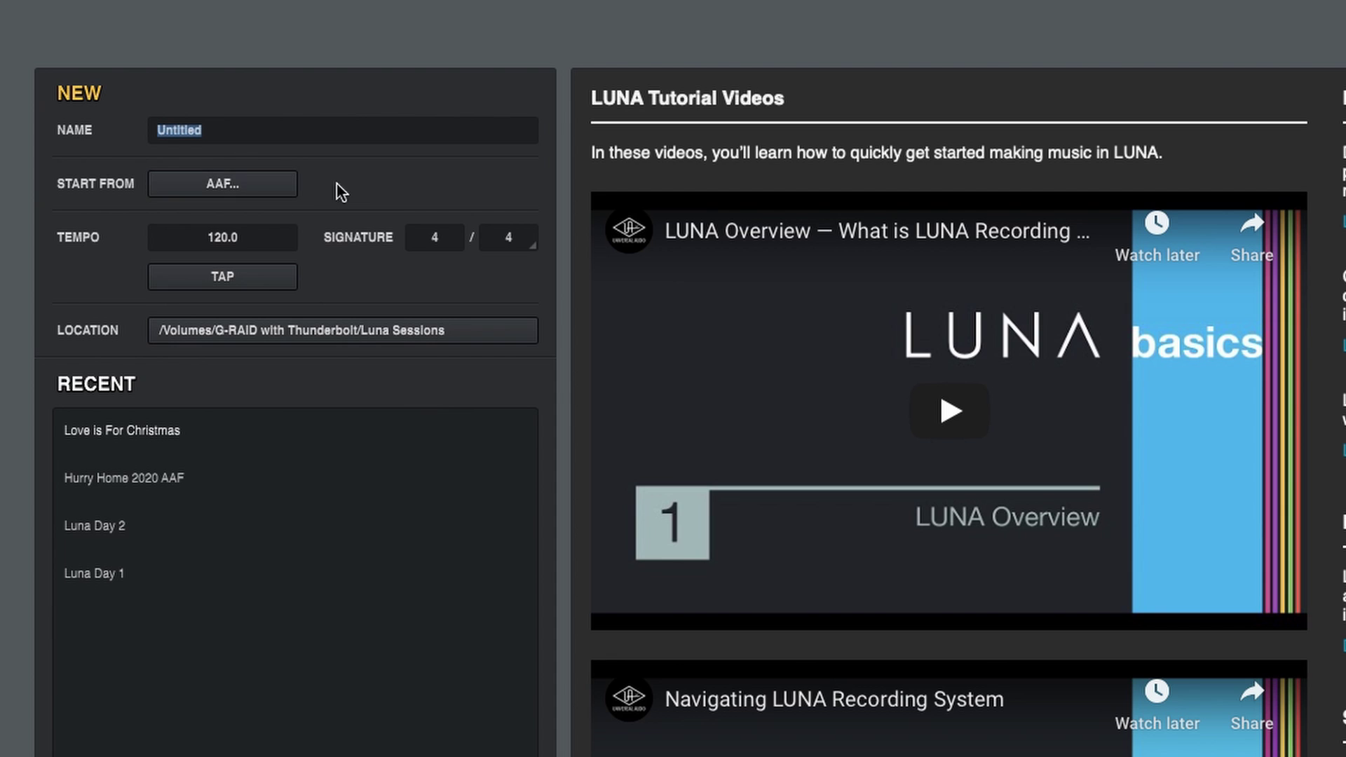
Start the new session from Love Is For Christmas.aaf.
left_click(269, 186)
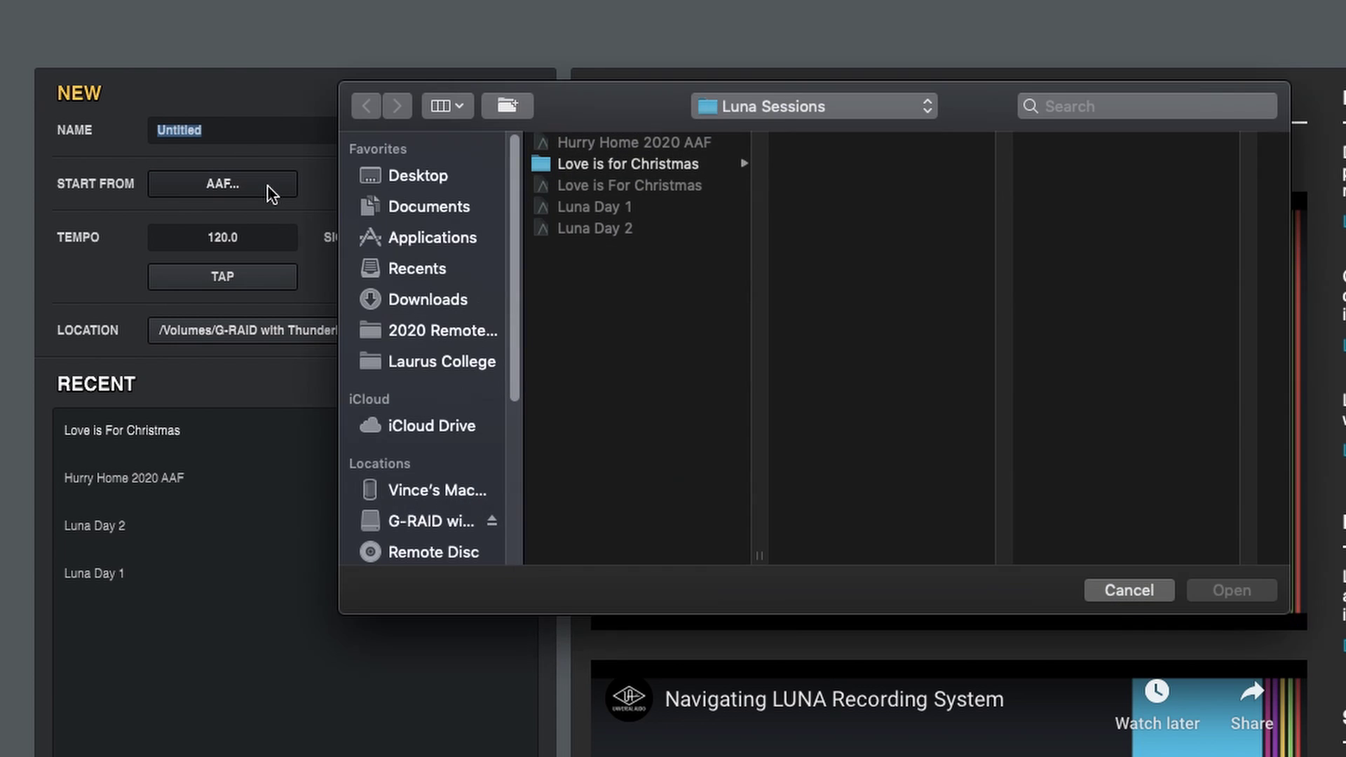
left_click(662, 164)
left_click(878, 140)
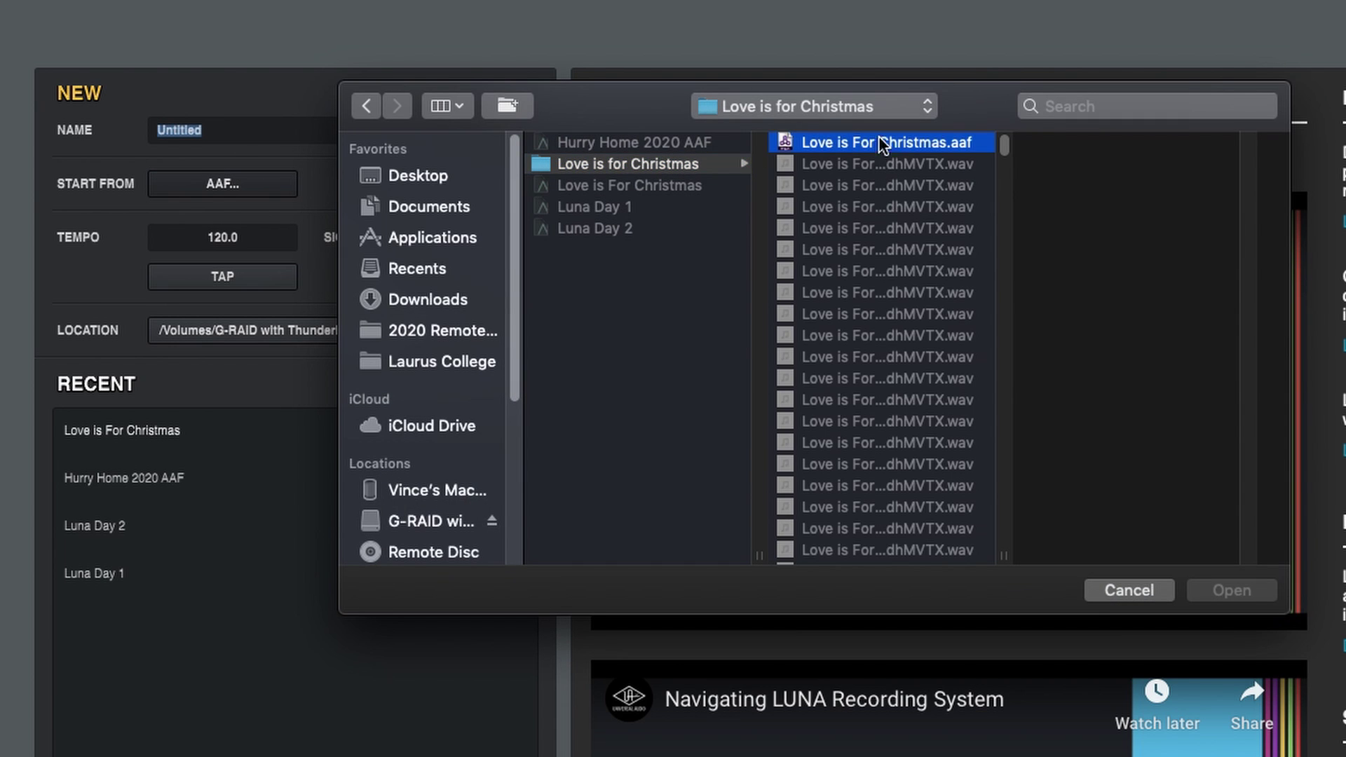
left_click(1240, 591)
Add MIDI Love is for Christmas.mid and keep Luna Sessions as the save location.
left_click(230, 269)
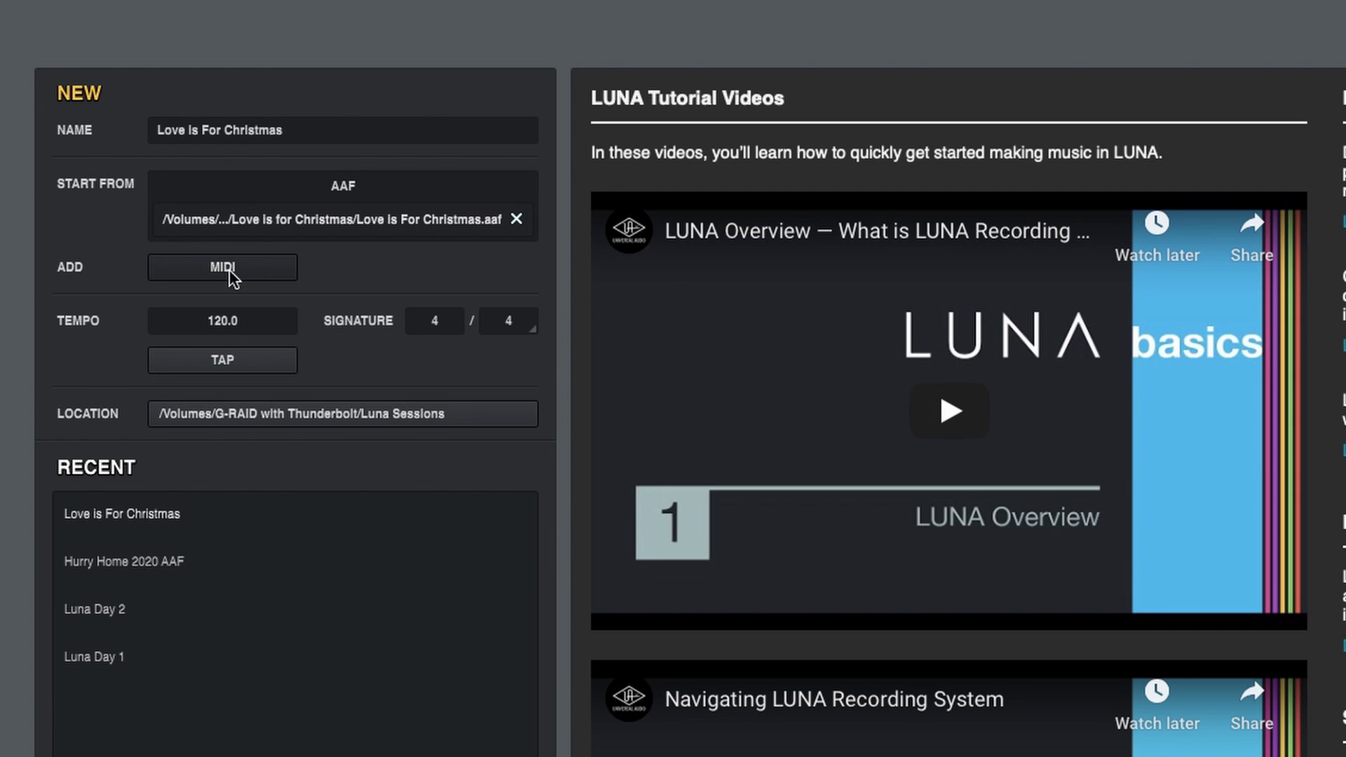
scroll(678, 292, "down", 10)
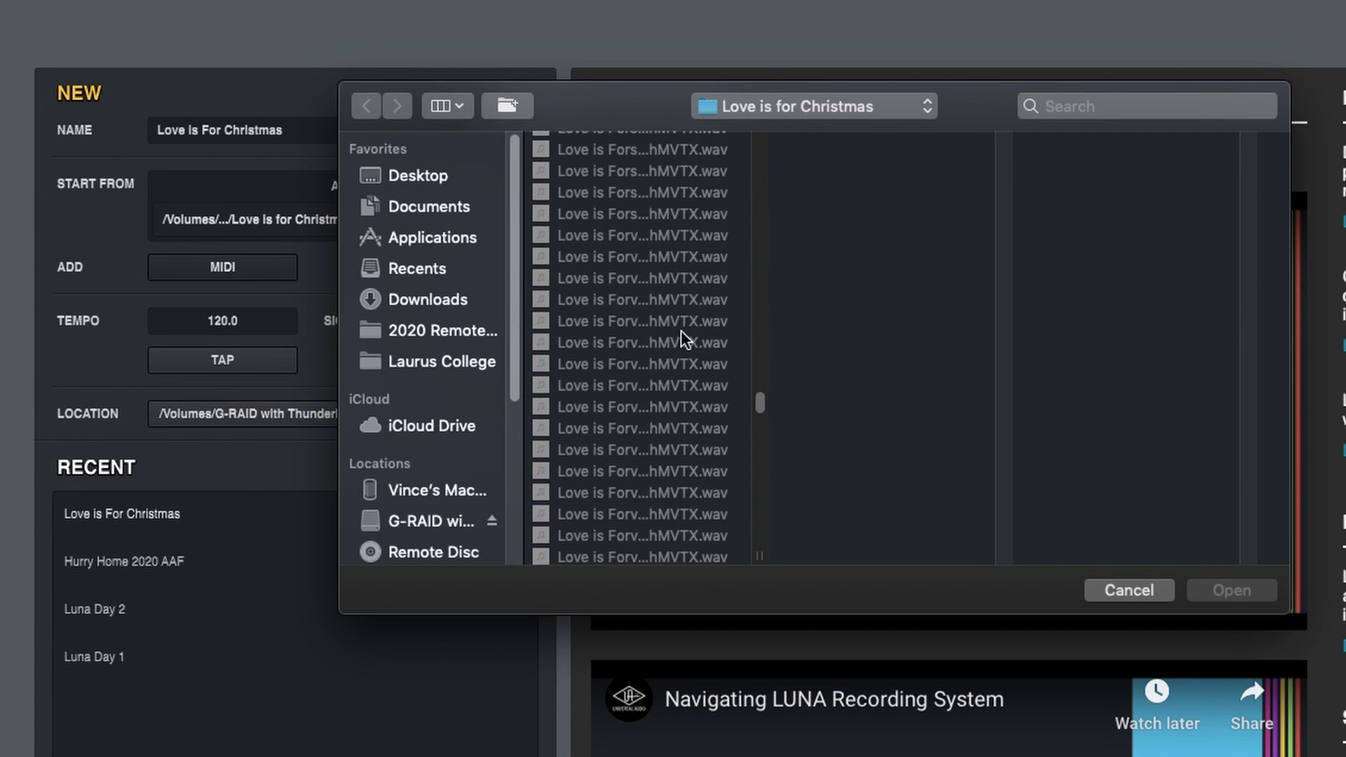
left_click(697, 540)
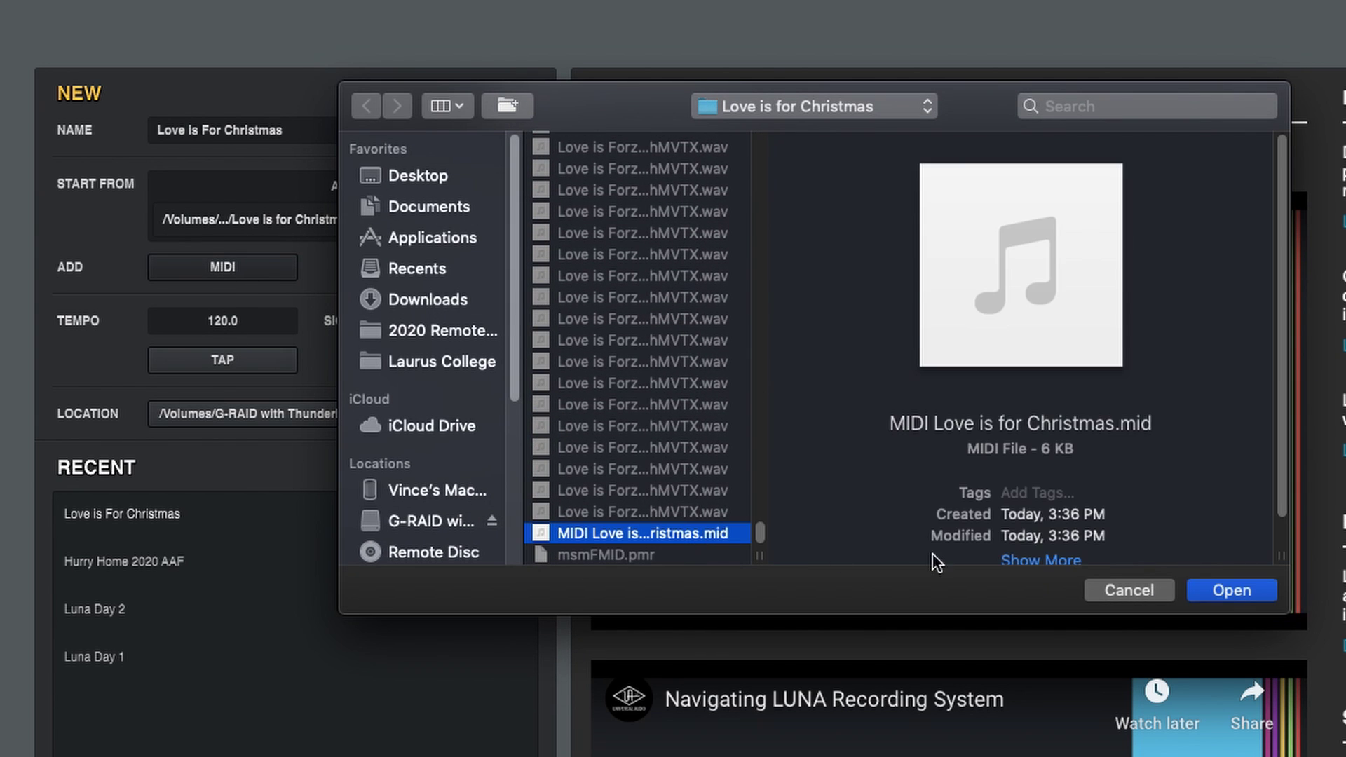
left_click(1223, 586)
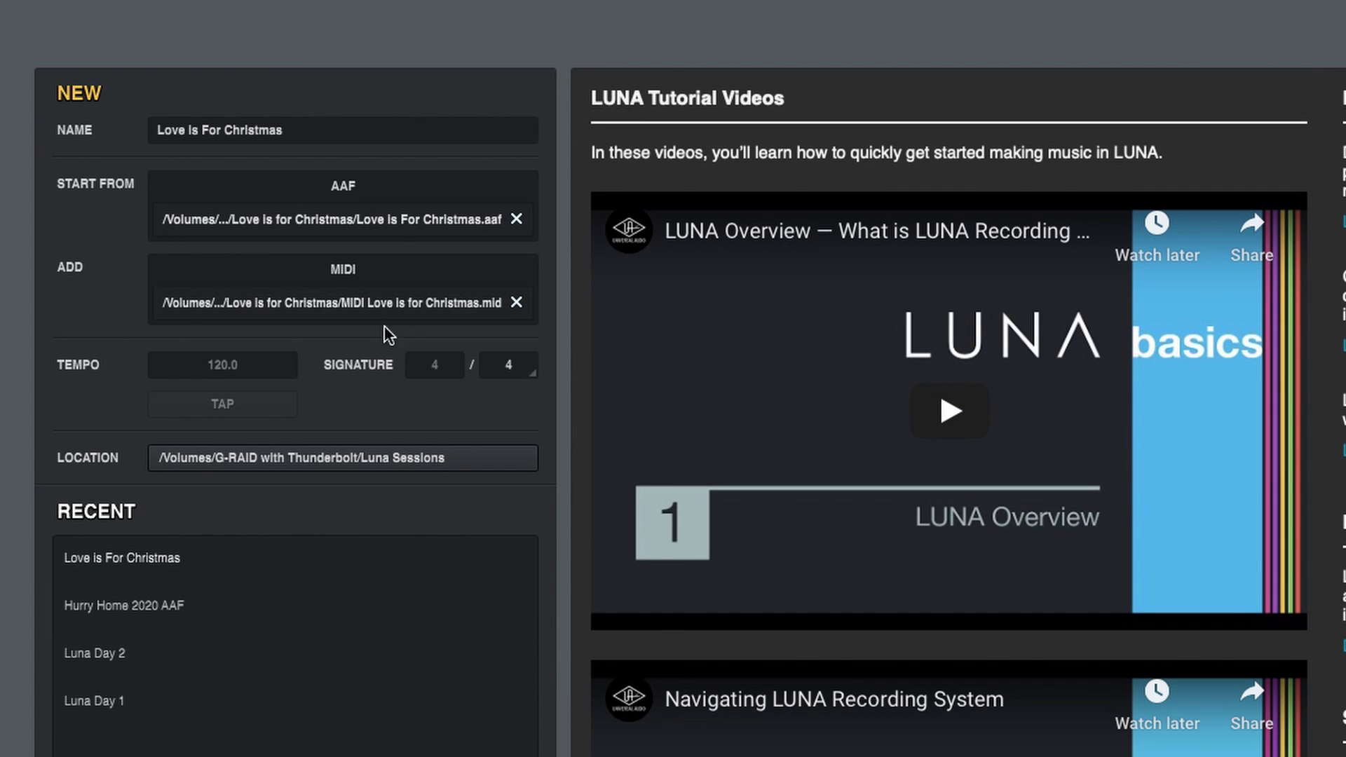
left_click(385, 463)
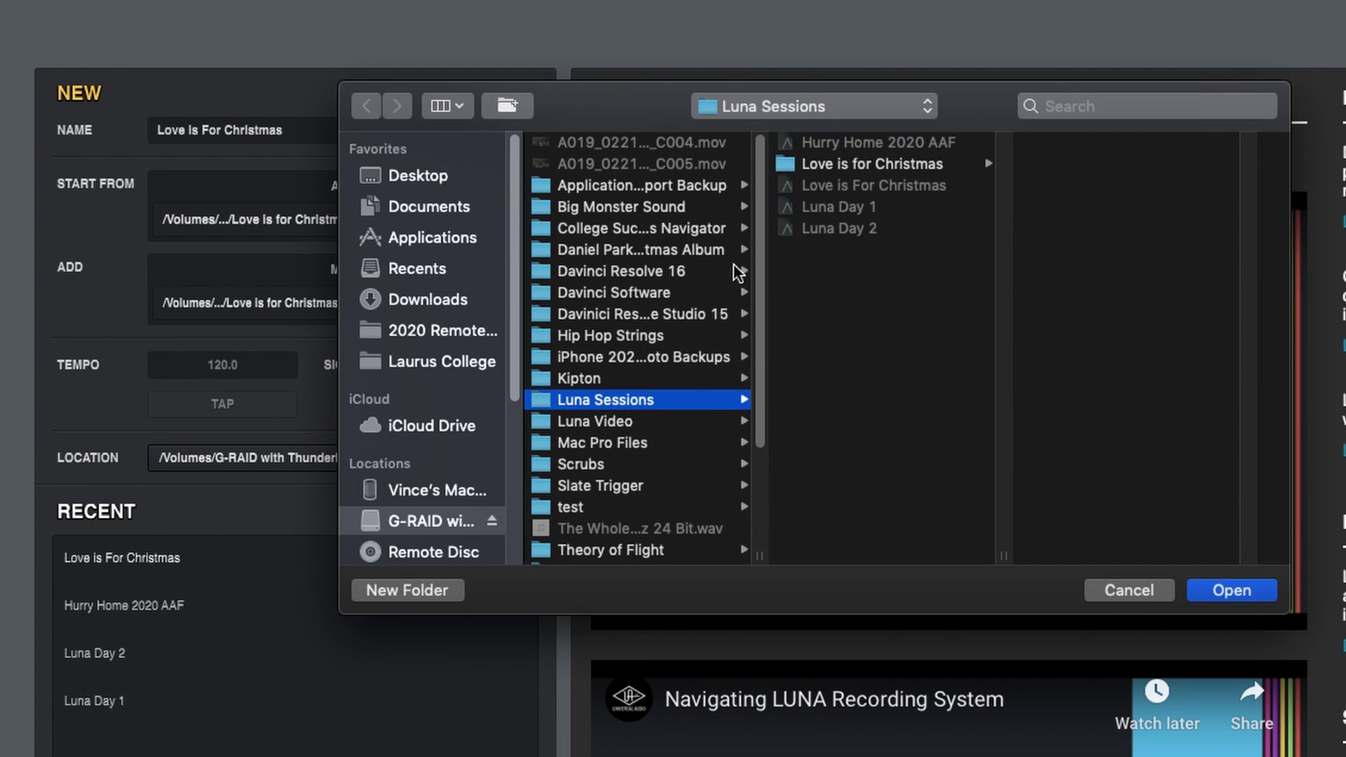
left_click(1136, 587)
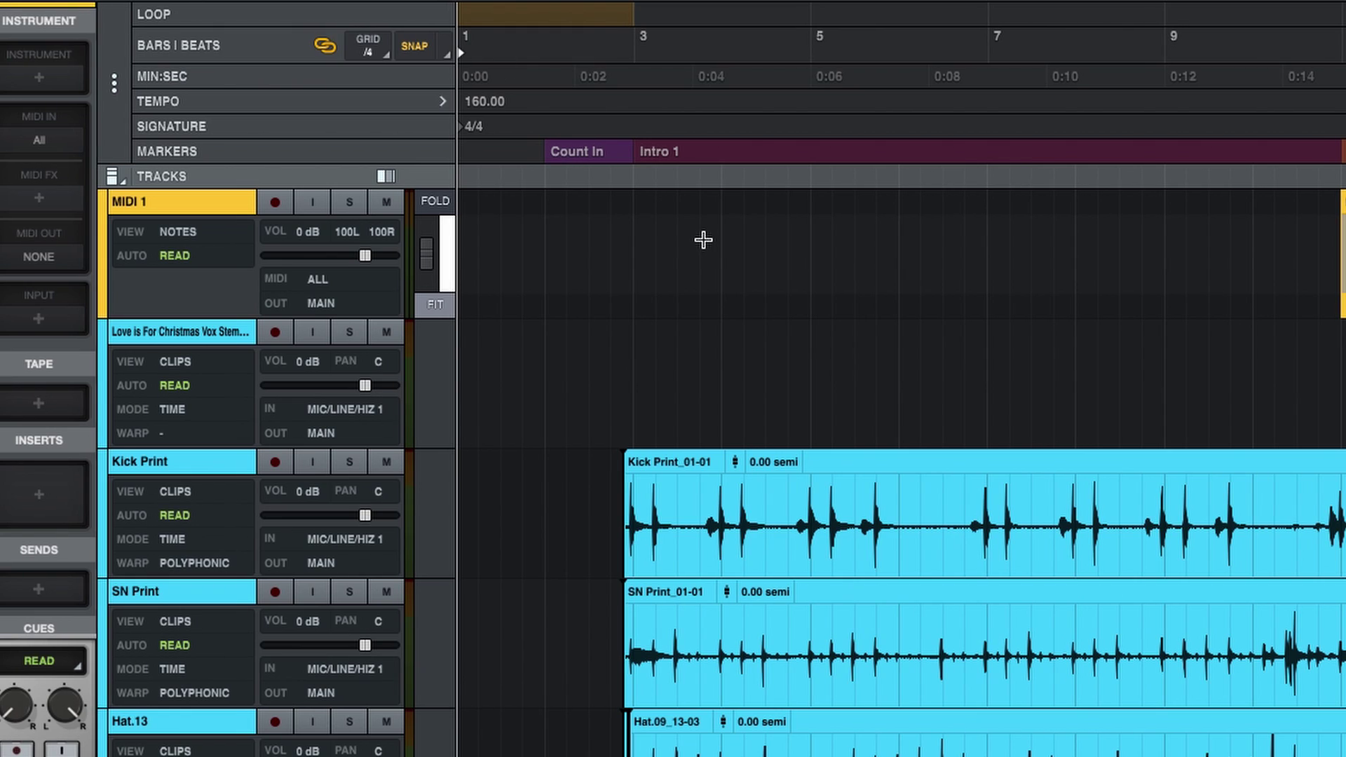
scroll(703, 239, "right", 10)
scroll(705, 239, "down", 2)
scroll(704, 239, "right", 1)
scroll(776, 241, "down", 9)
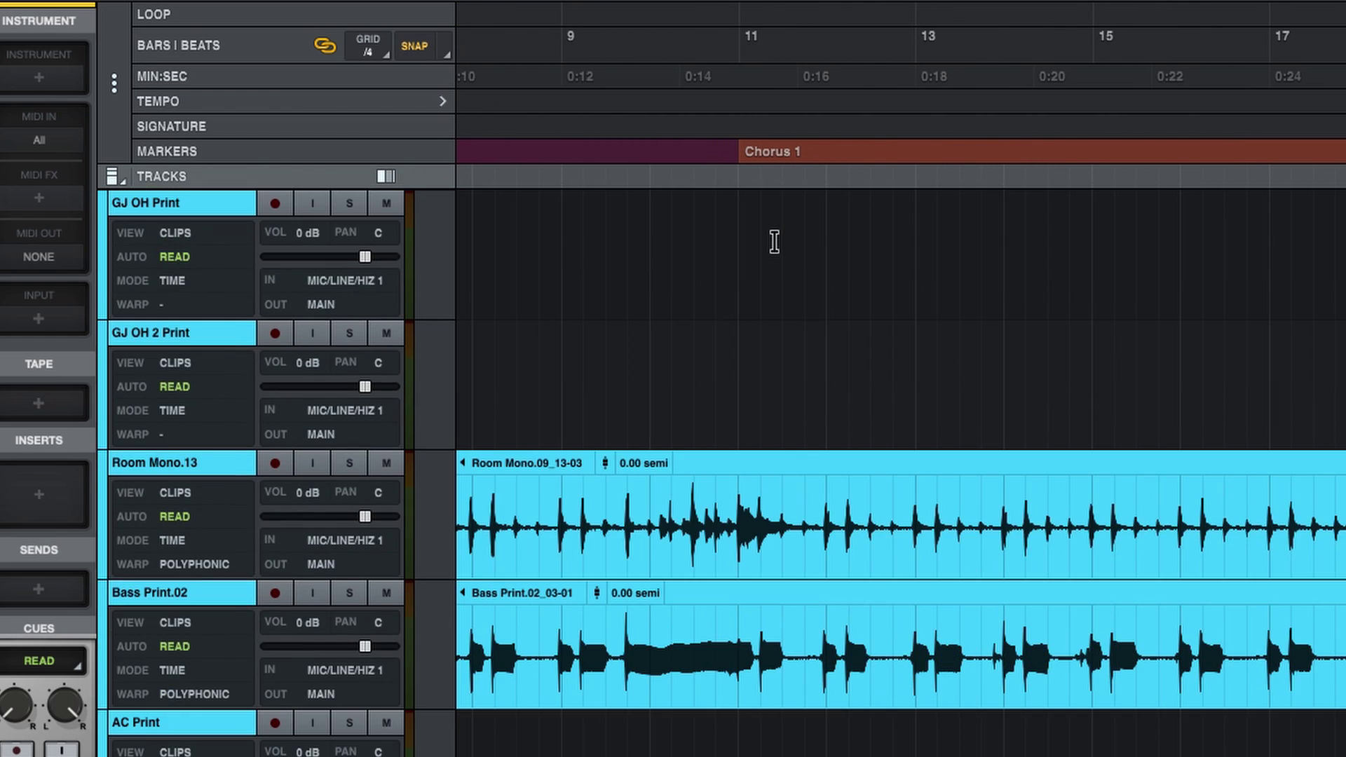
scroll(775, 243, "up", 10)
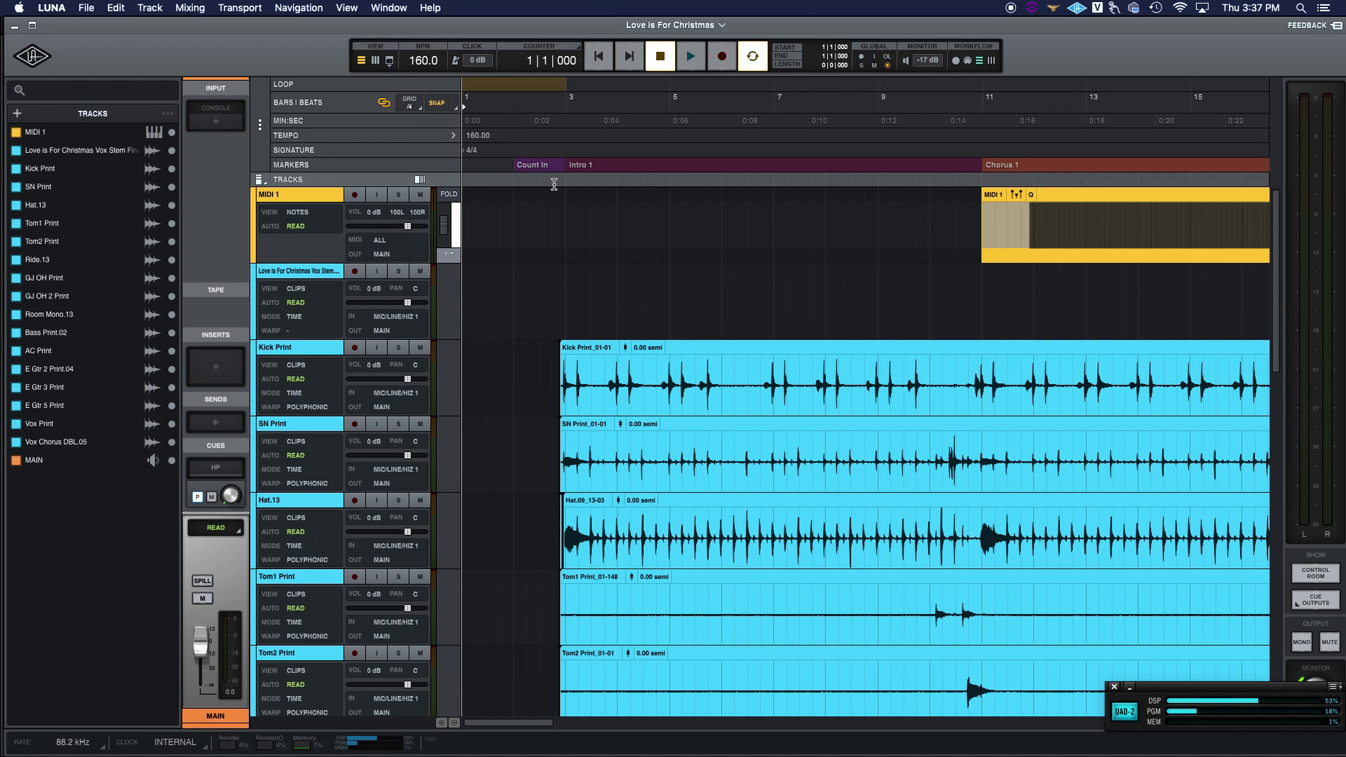
scroll(554, 183, "right", 2)
scroll(524, 176, "right", 20)
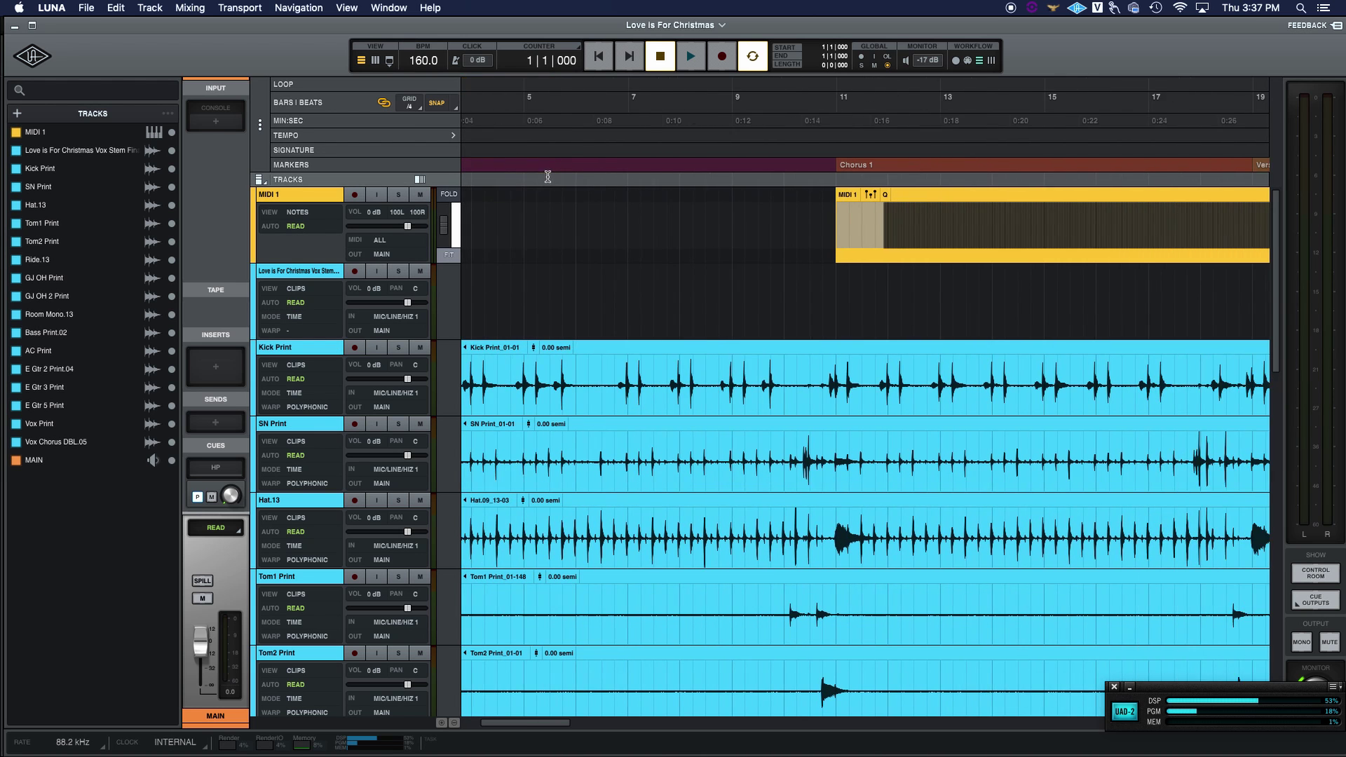
scroll(672, 180, "right", 20)
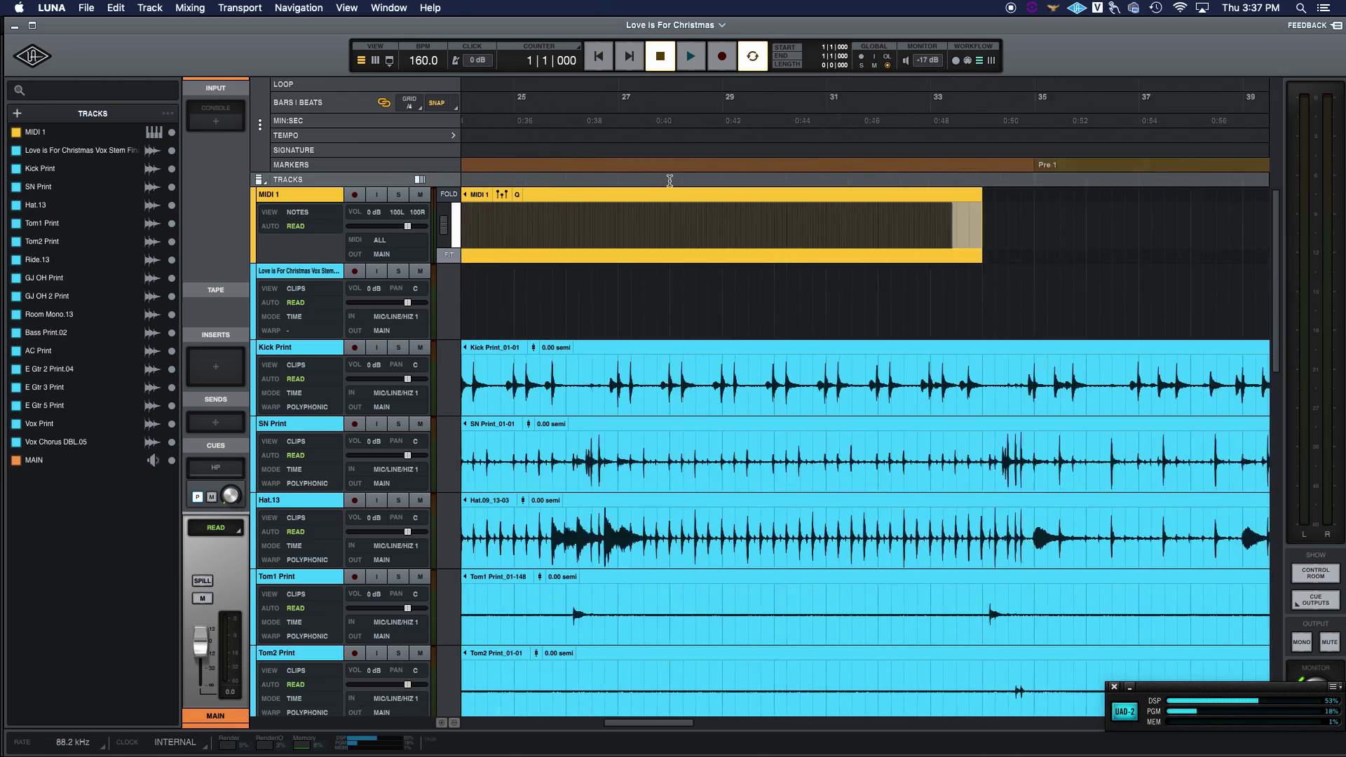
scroll(670, 181, "left", 20)
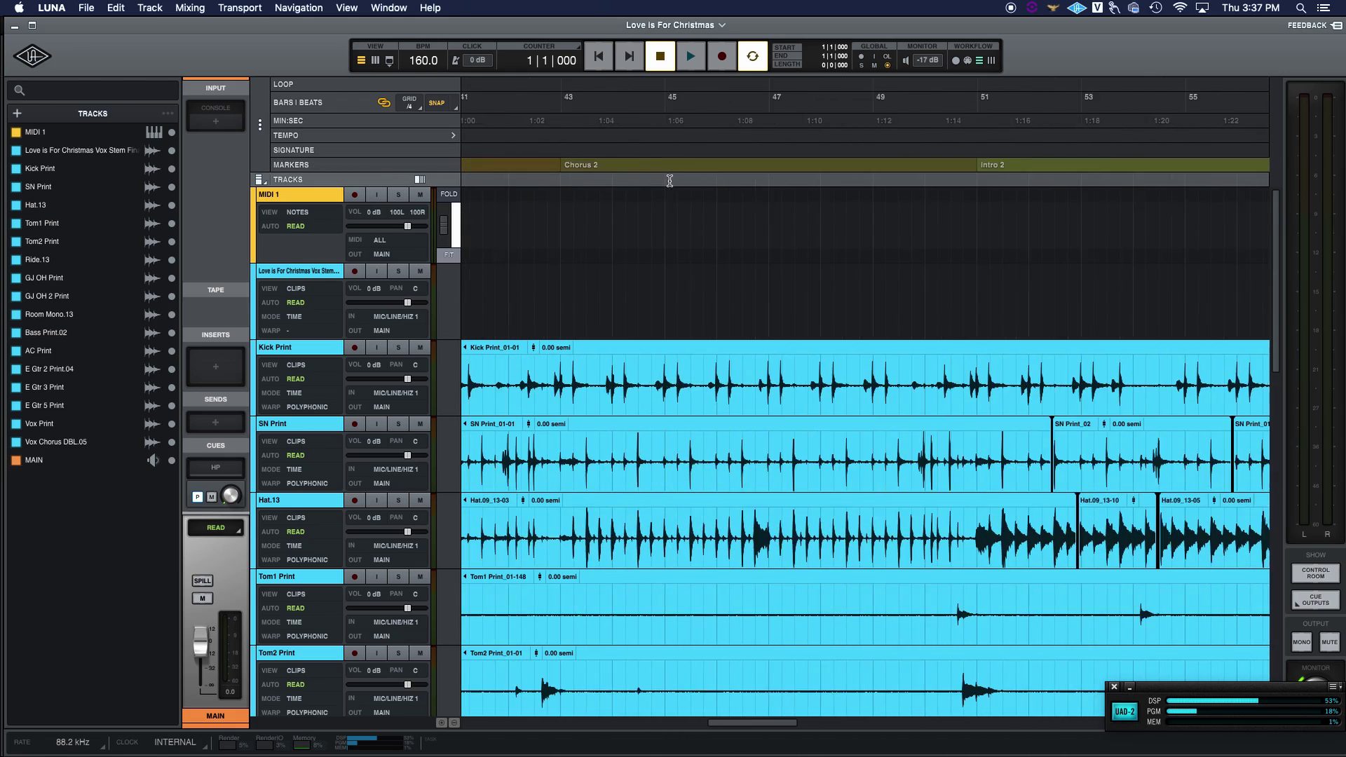
scroll(736, 200, "left", 3)
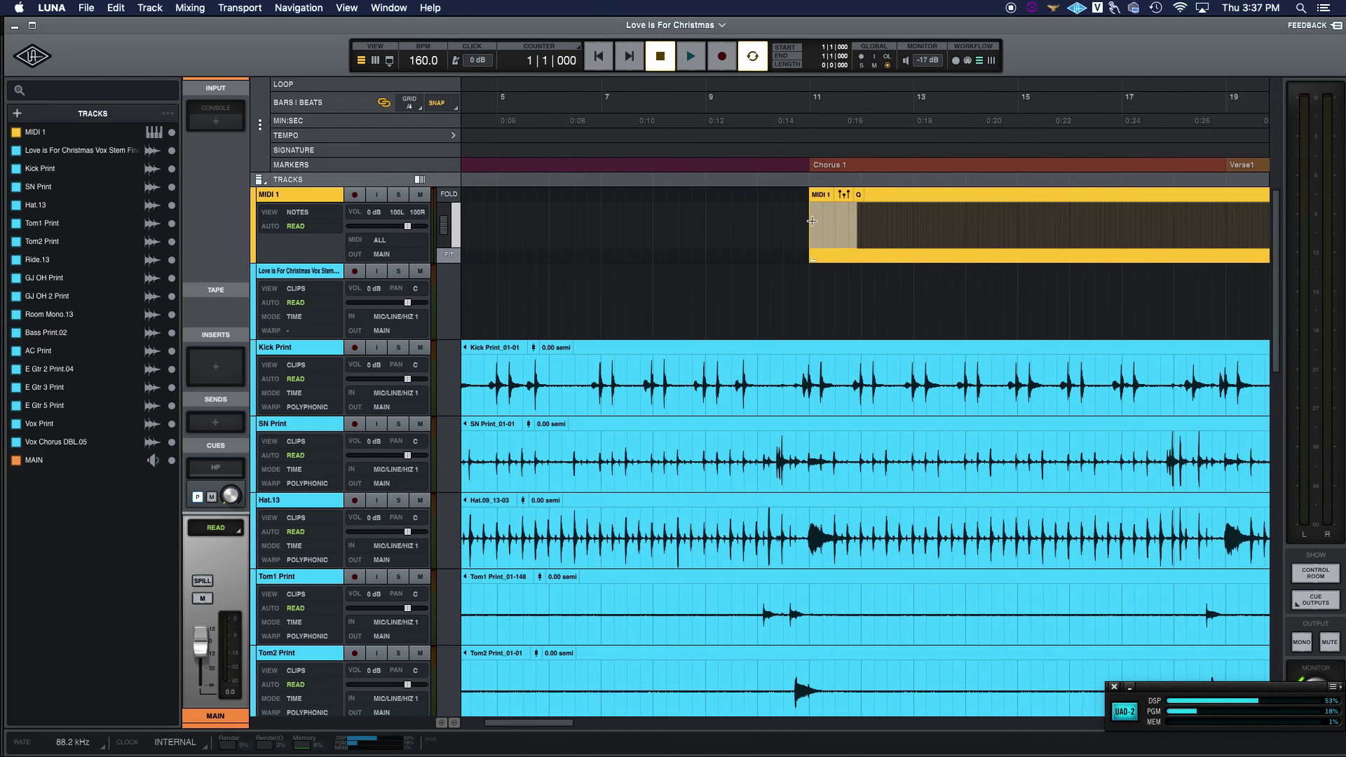
scroll(685, 292, "down", 3)
scroll(687, 296, "left", 4)
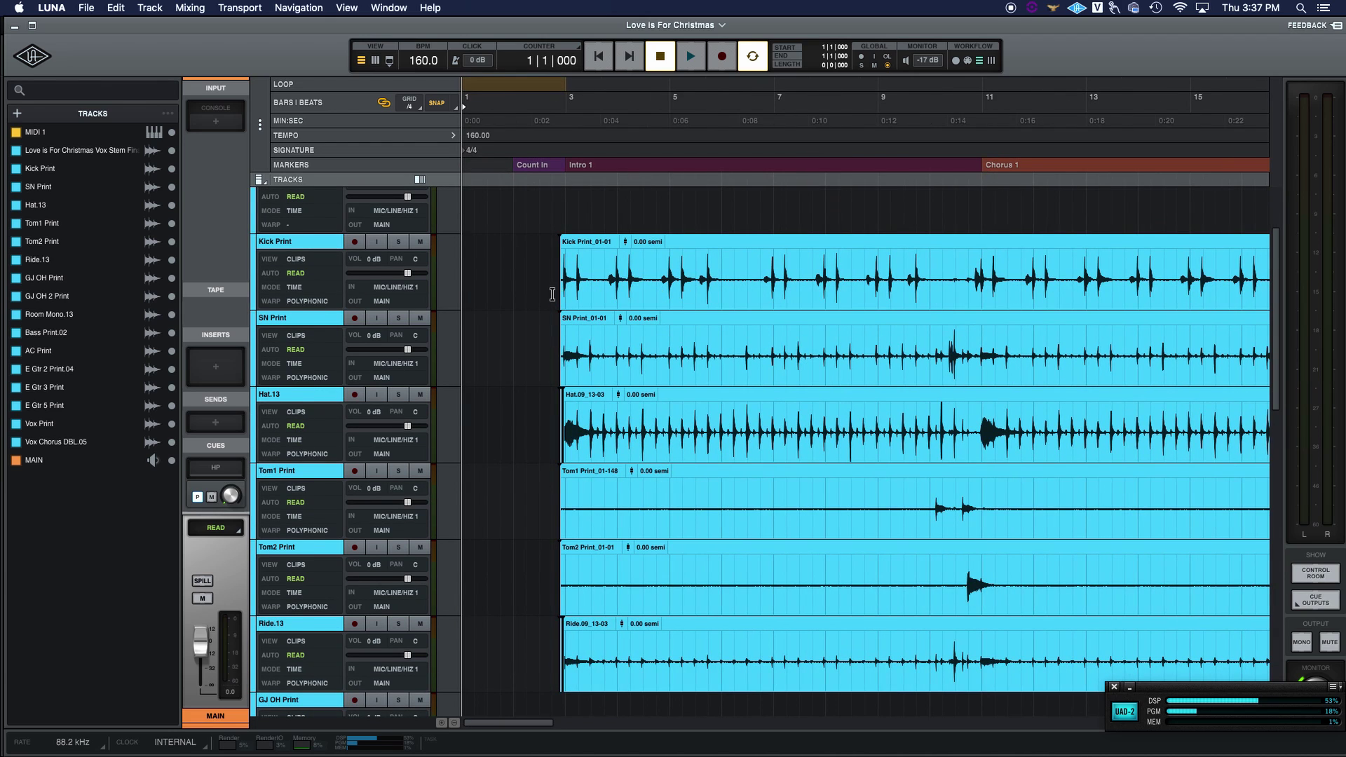
Play from bar 3 in Kick Print, pull Vox Chorus DBL.05 down to -15 dB, then show the mixer.
left_click(561, 260)
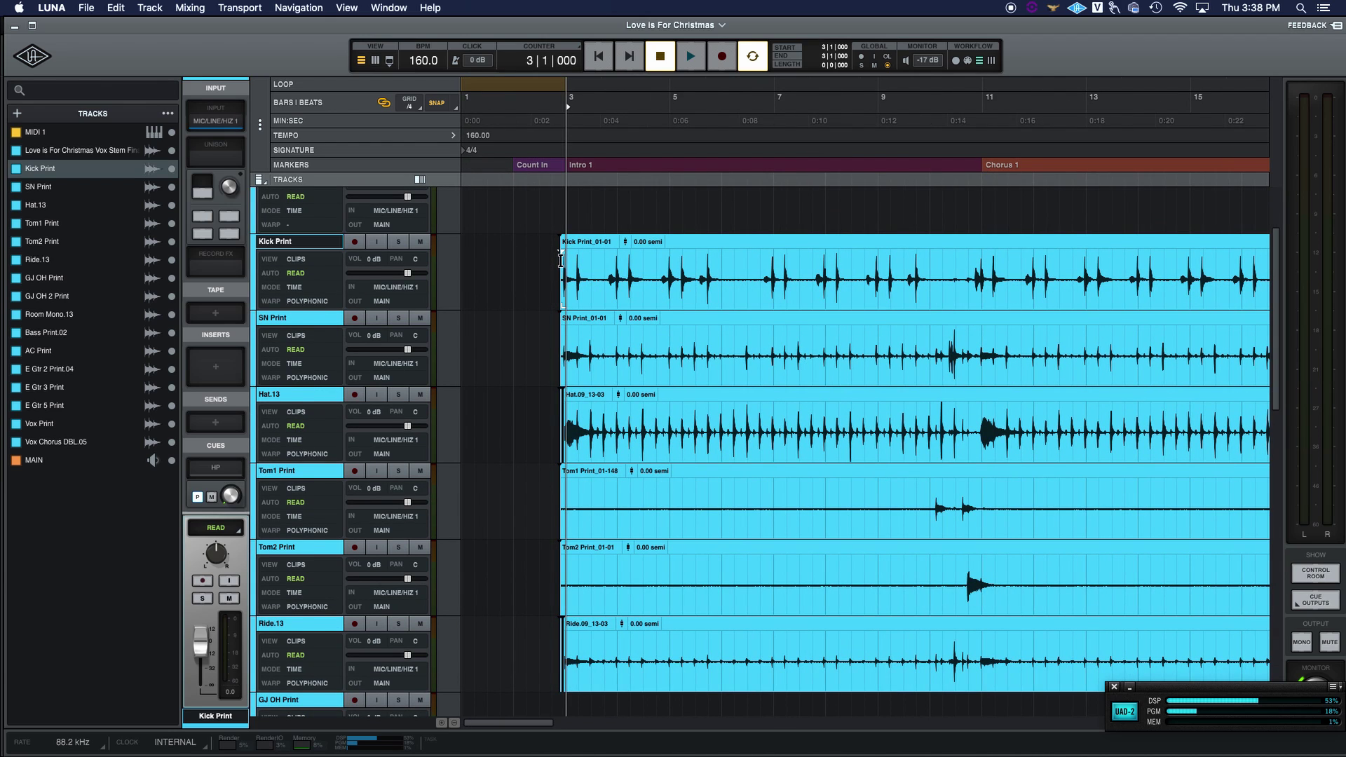
key("space")
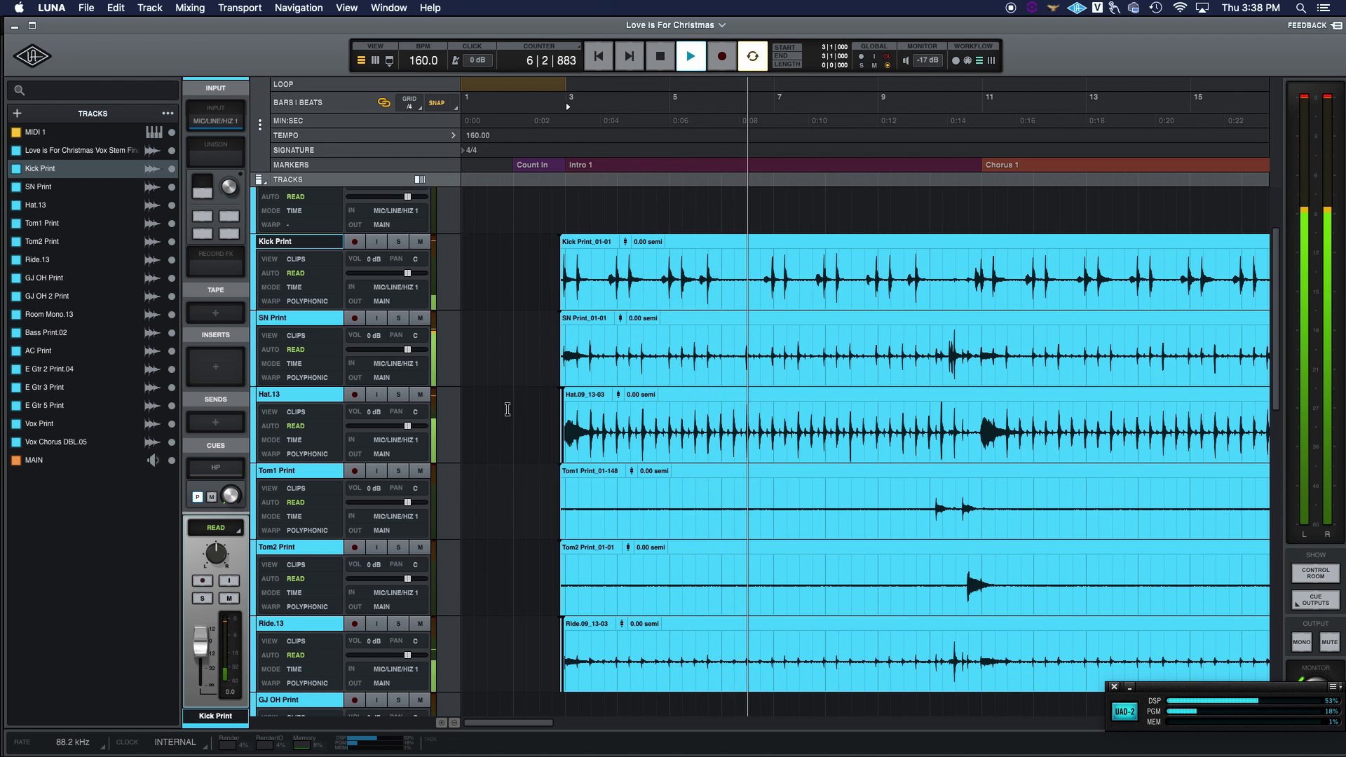
scroll(510, 406, "down", 10)
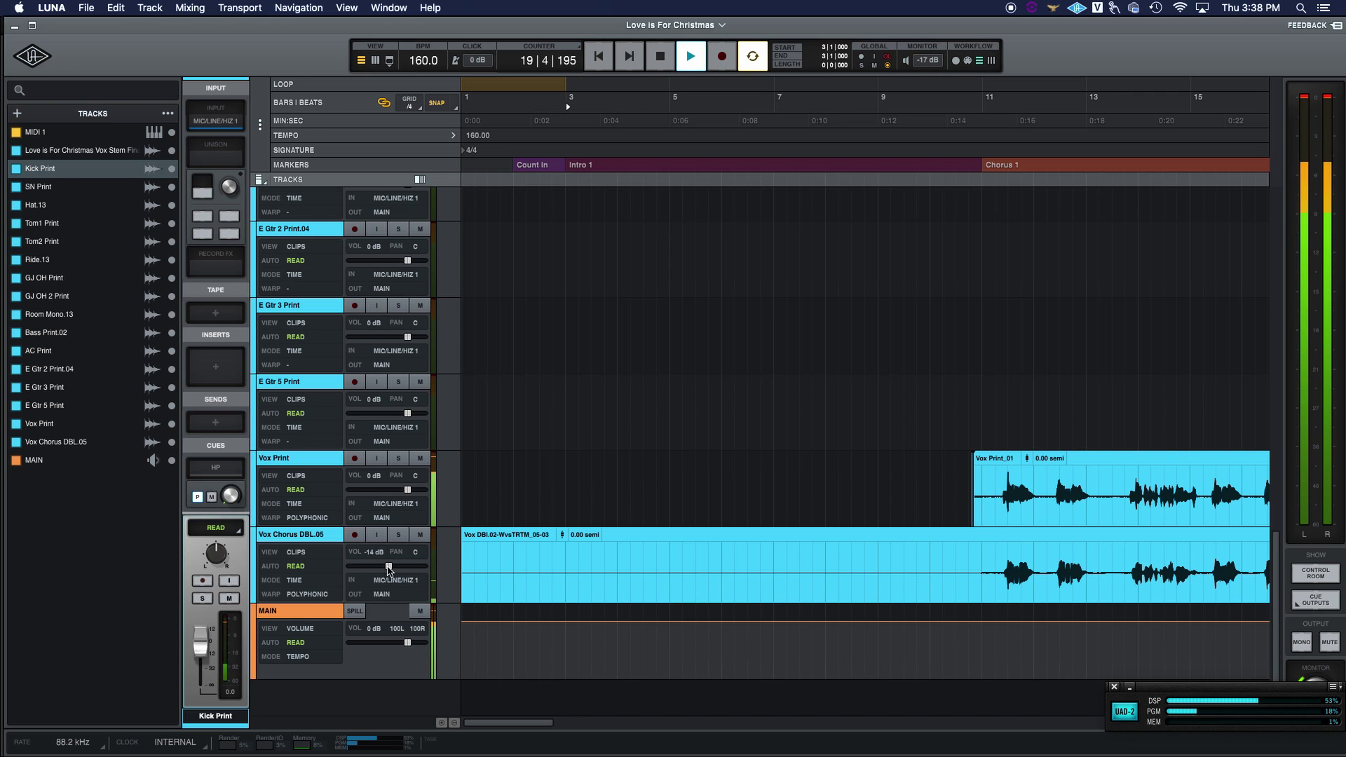
left_click_drag(389, 570, 388, 570)
key("super+equal")
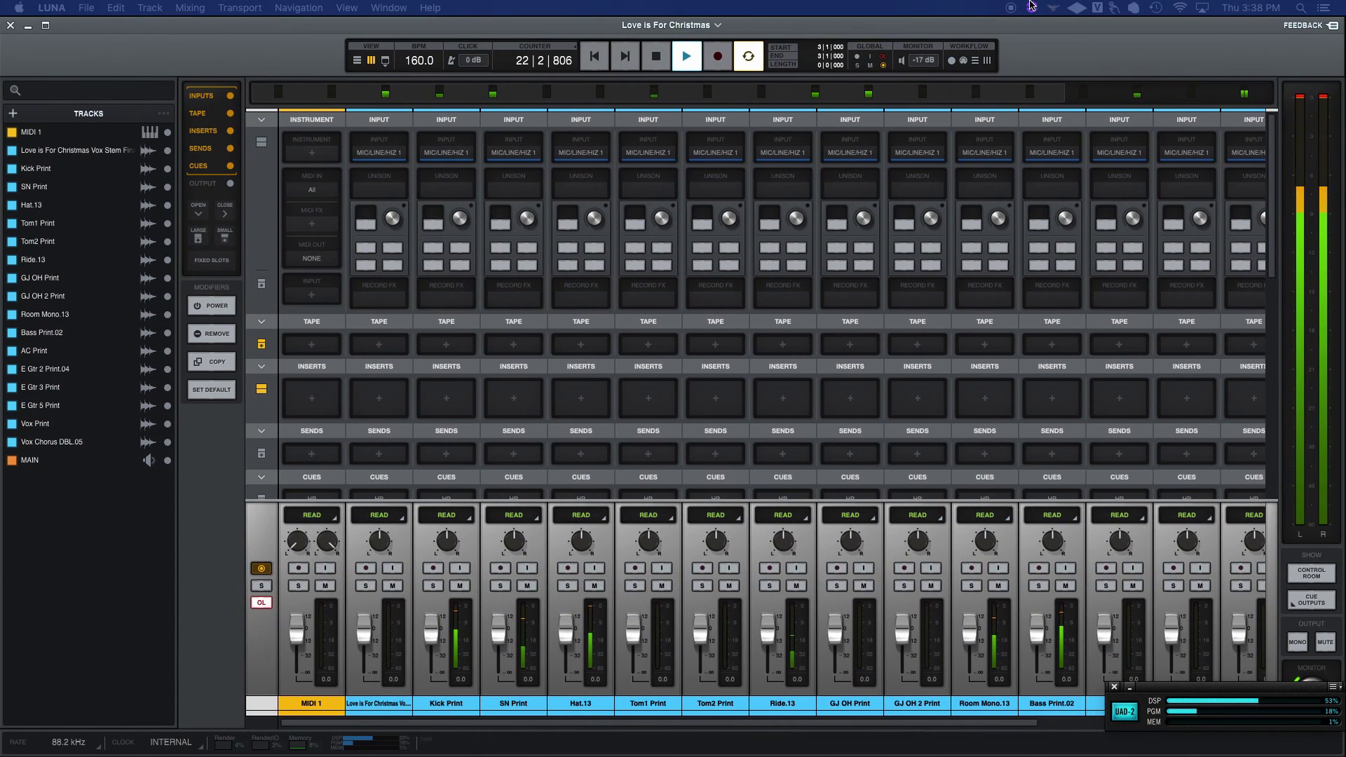
Show only the mixer's output row and make the channel strips and faders taller.
left_click(915, 479)
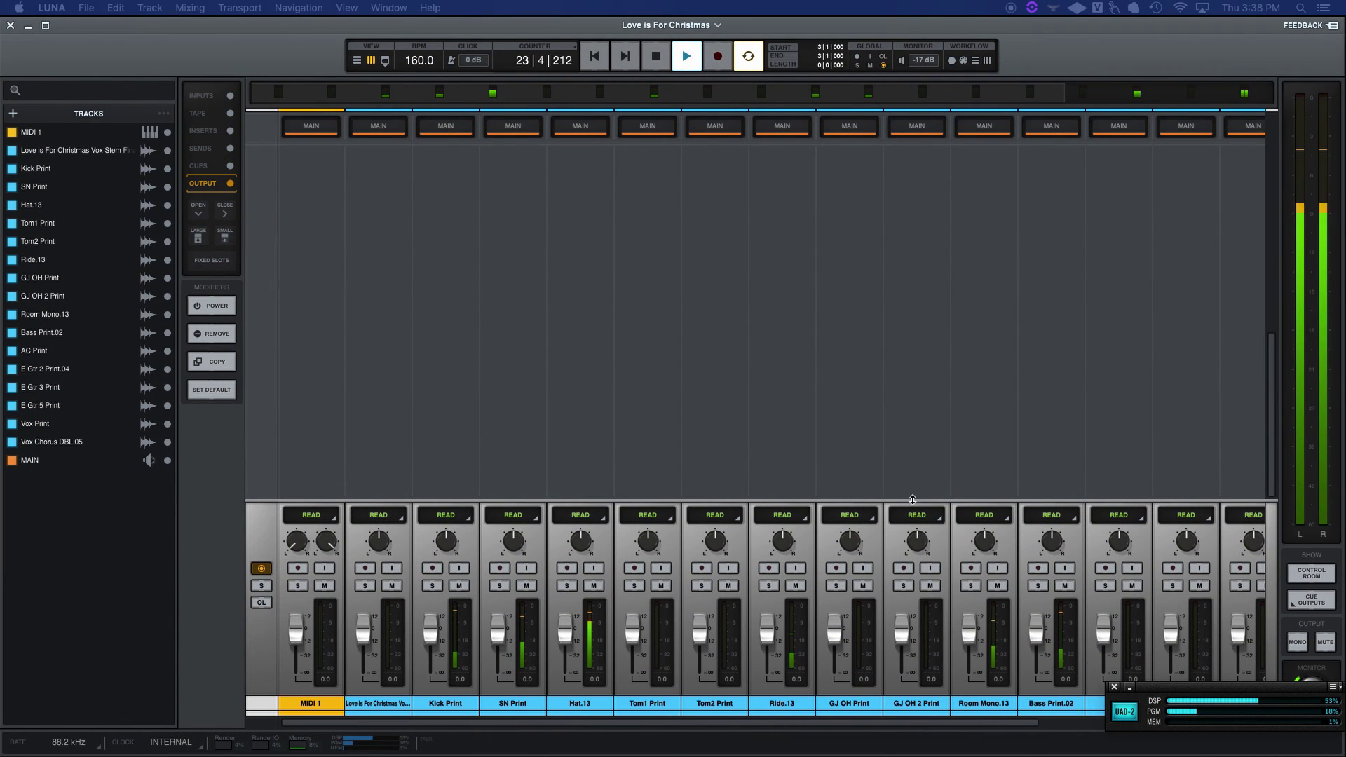
left_click_drag(912, 498, 887, 340)
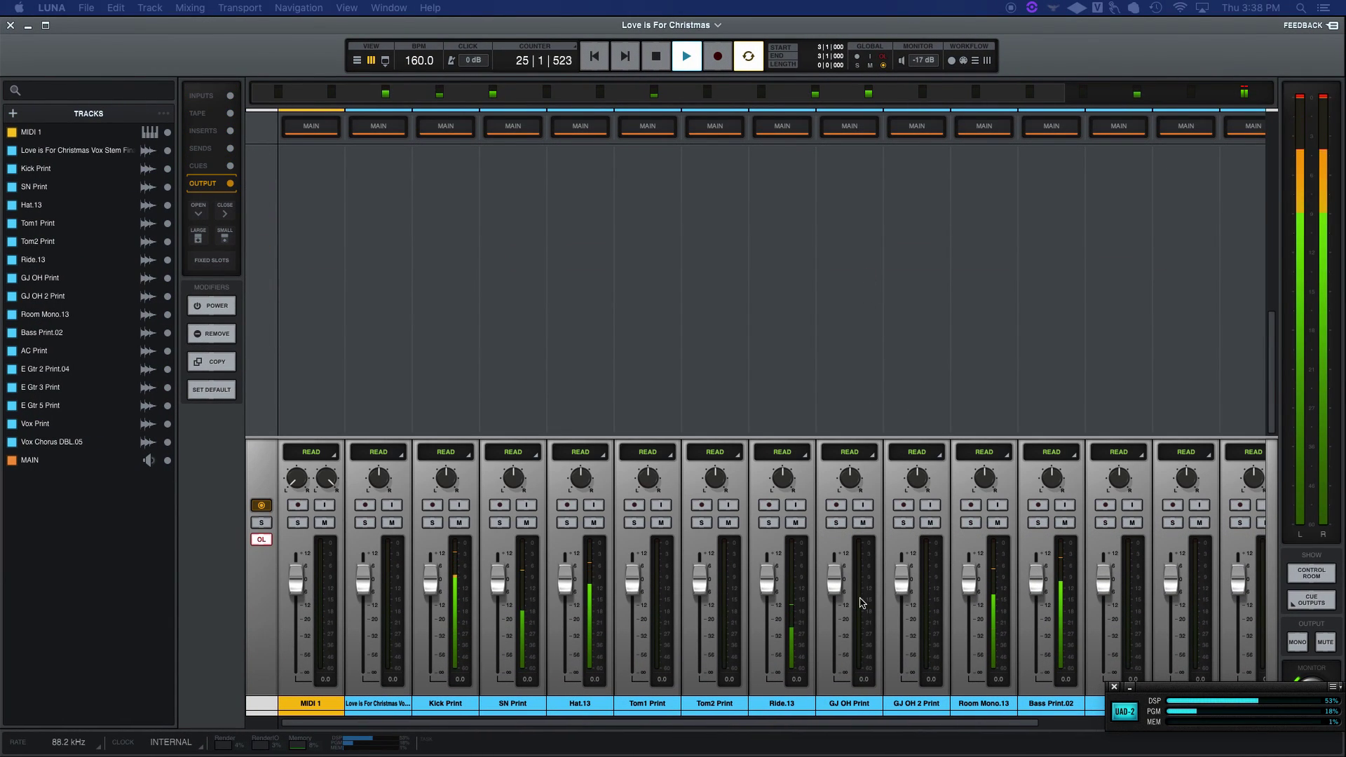
scroll(869, 617, "right", 5)
scroll(874, 638, "right", 3)
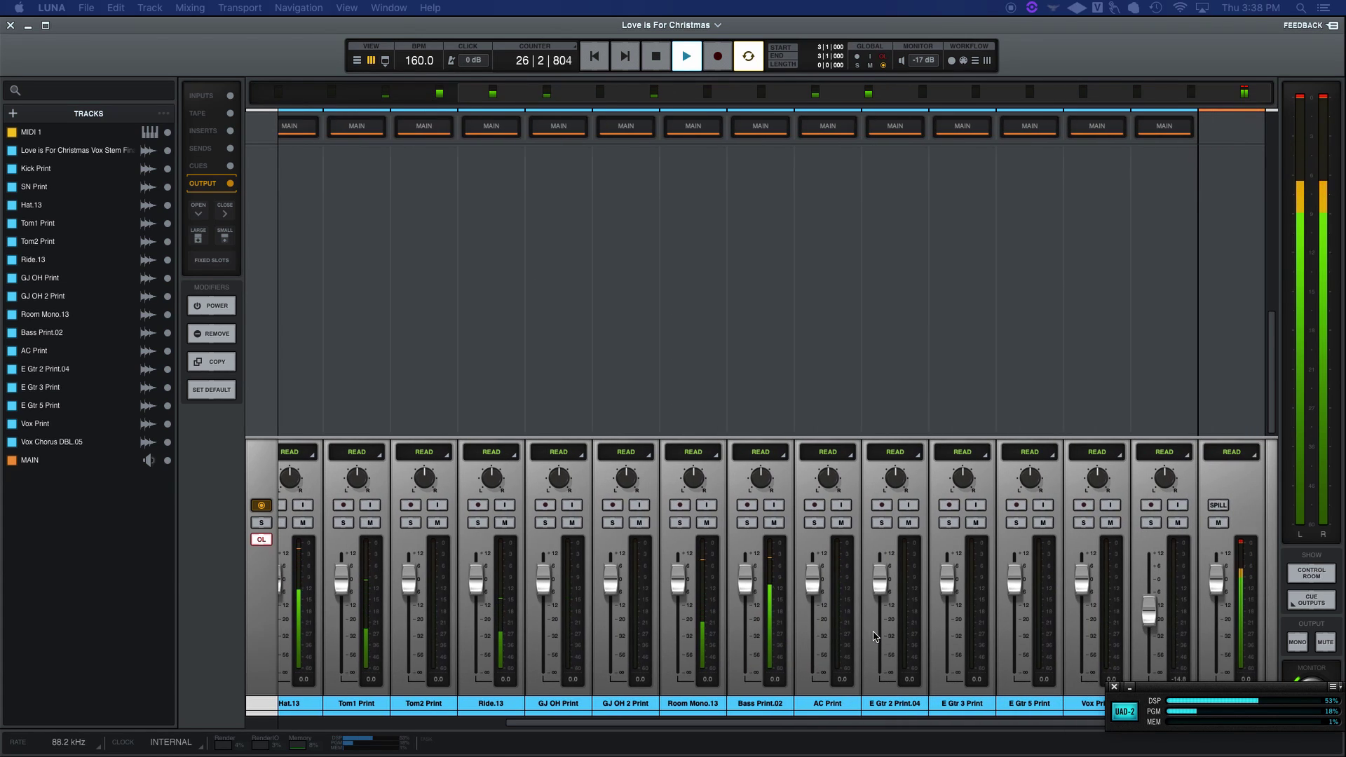
scroll(874, 637, "left", 8)
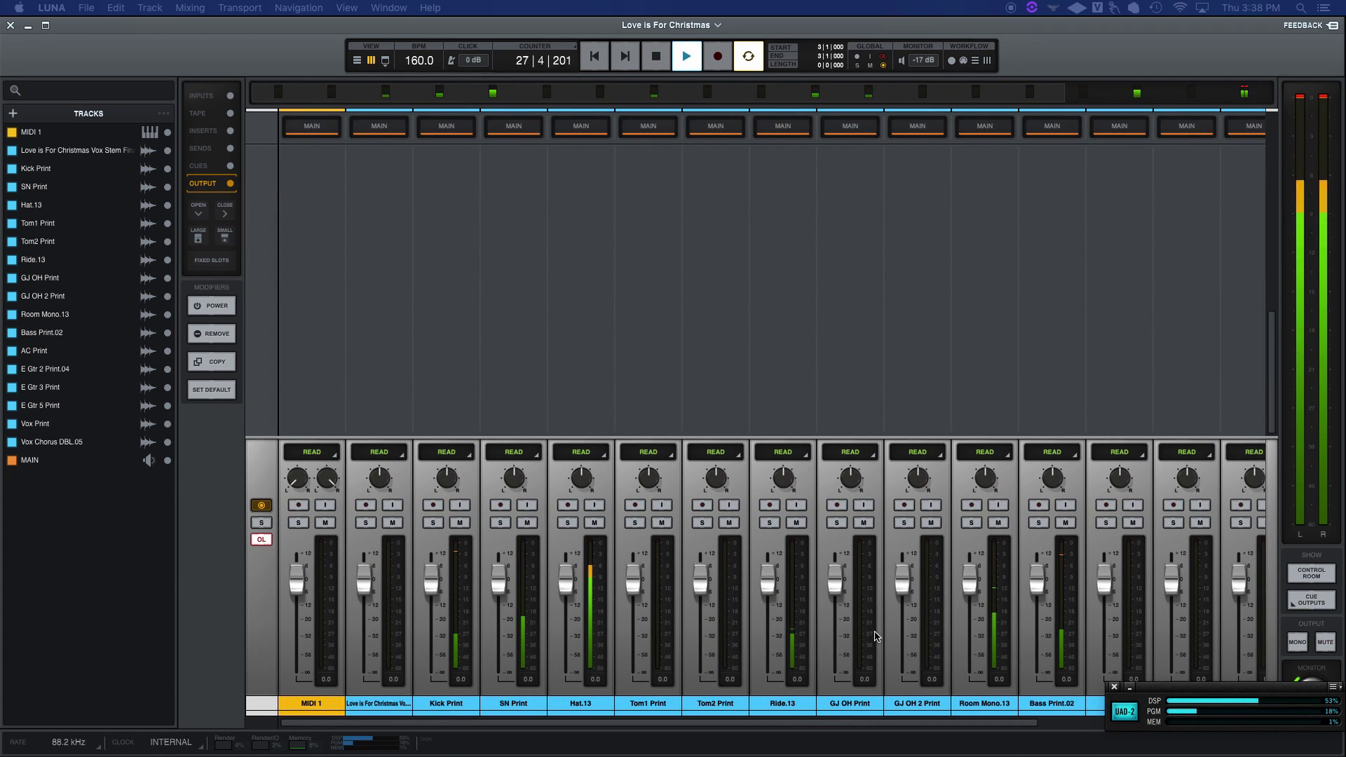
Re-show inputs, tape, inserts and sends, stop playback, and open MIDI 1's tape machine choices.
key("super+alt+a")
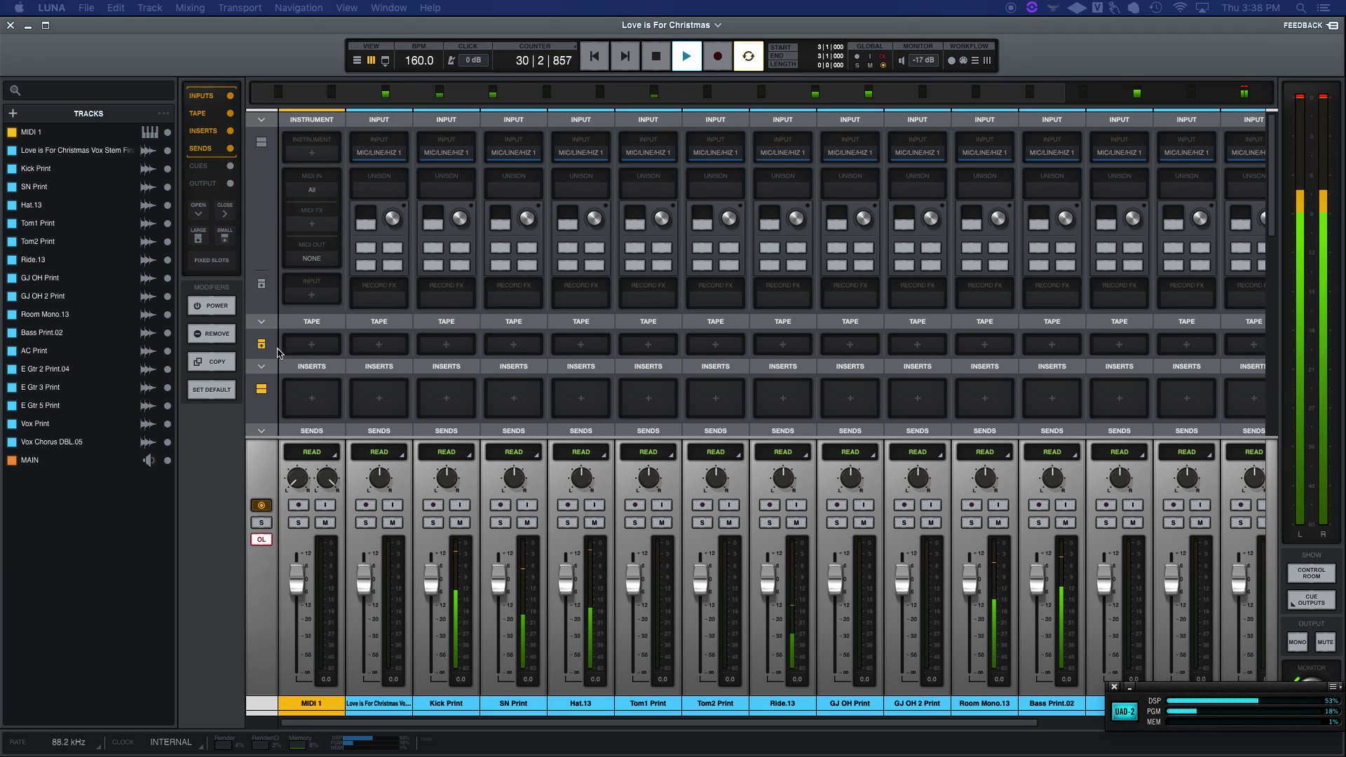
key("space")
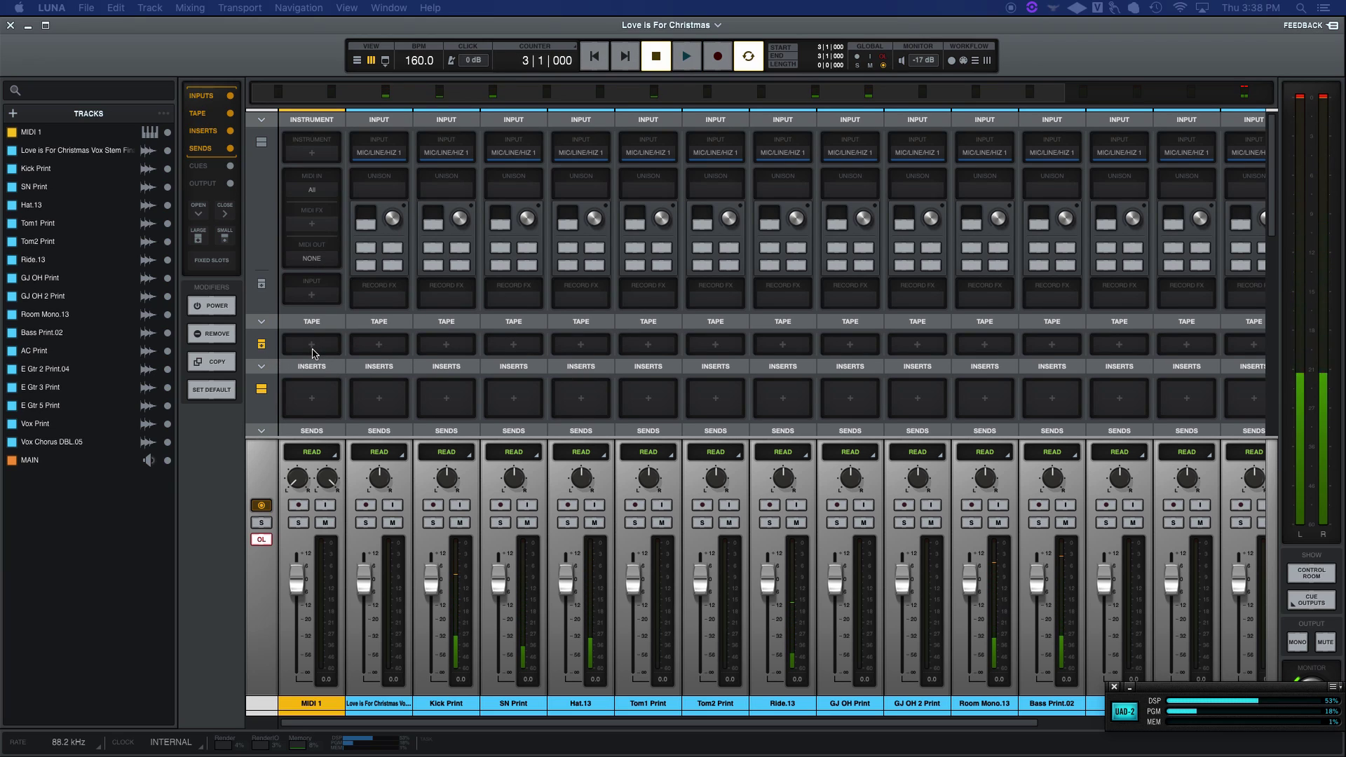
left_click(312, 350)
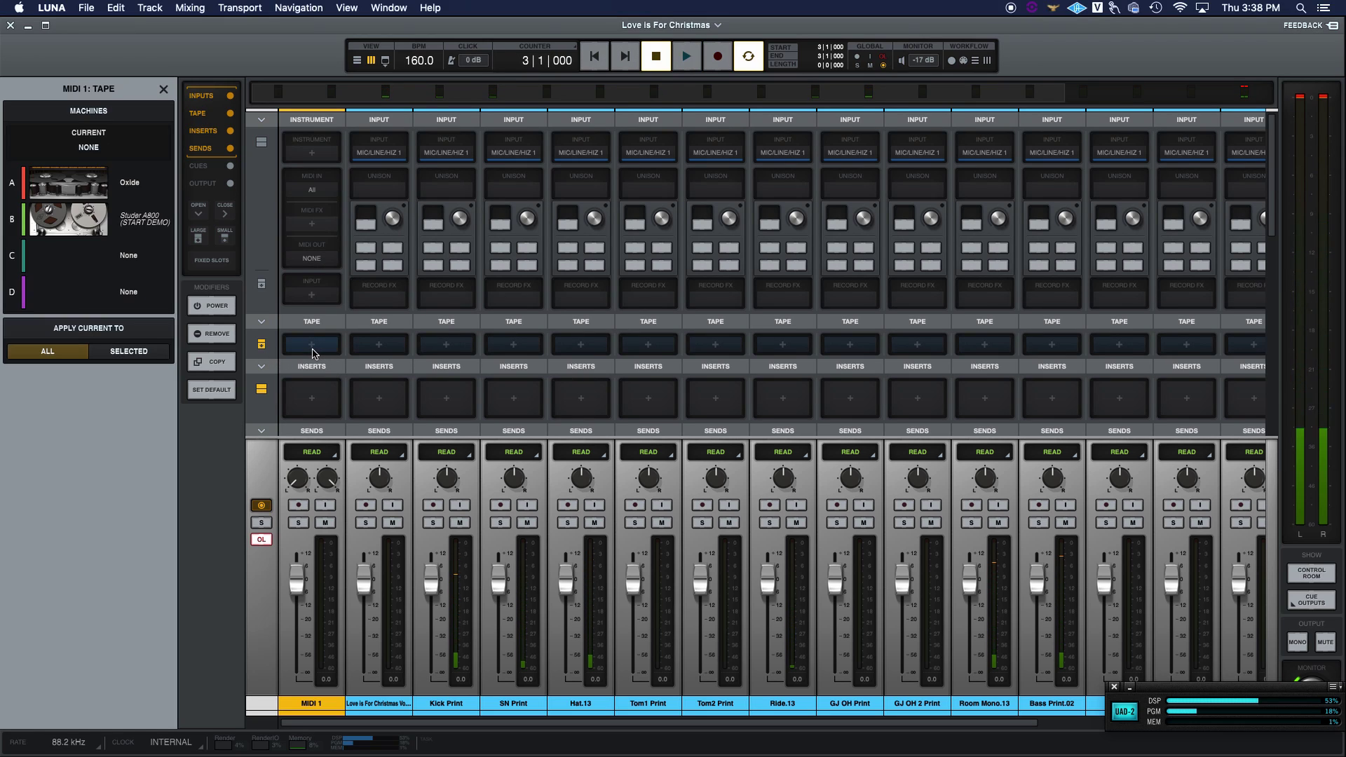
Apply the A: Oxide tape machine to all tracks and play the session back through it.
left_click(77, 184)
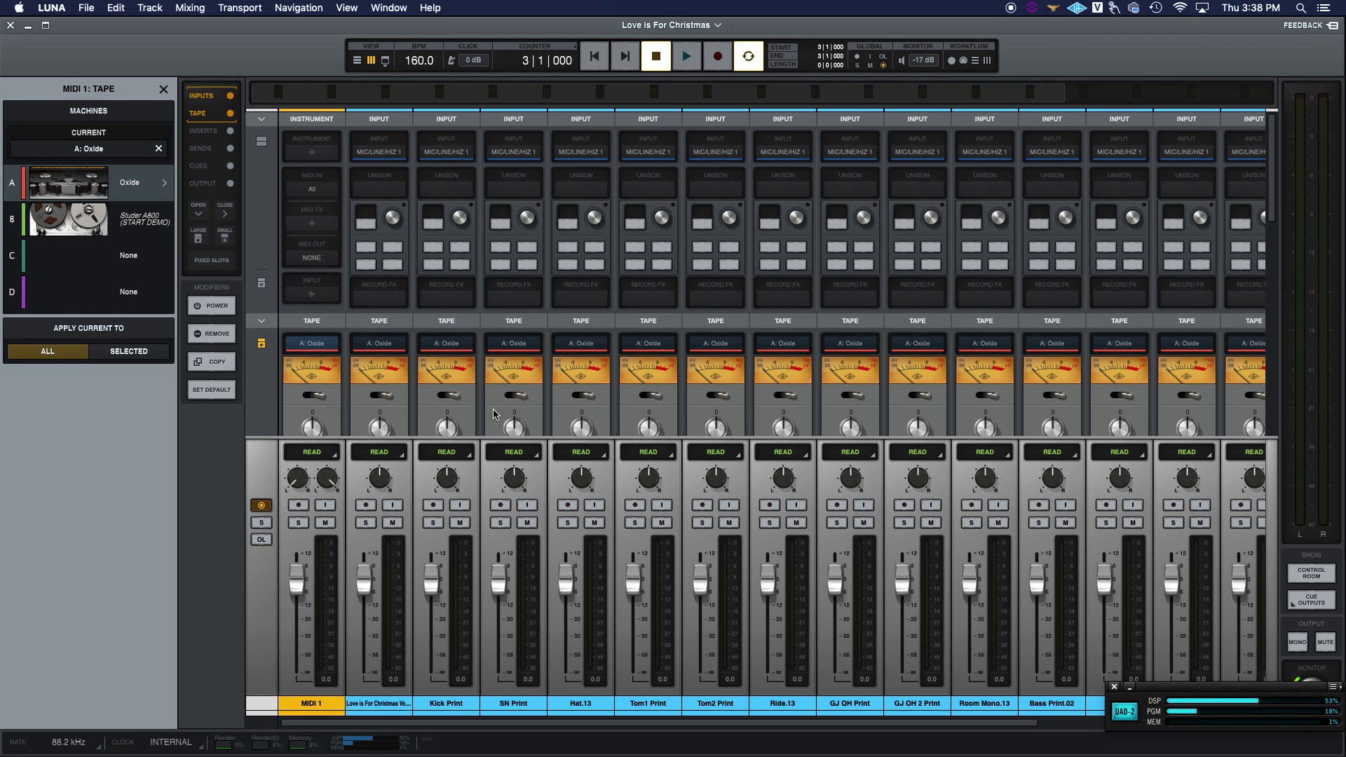
key("space")
scroll(495, 410, "down", 4)
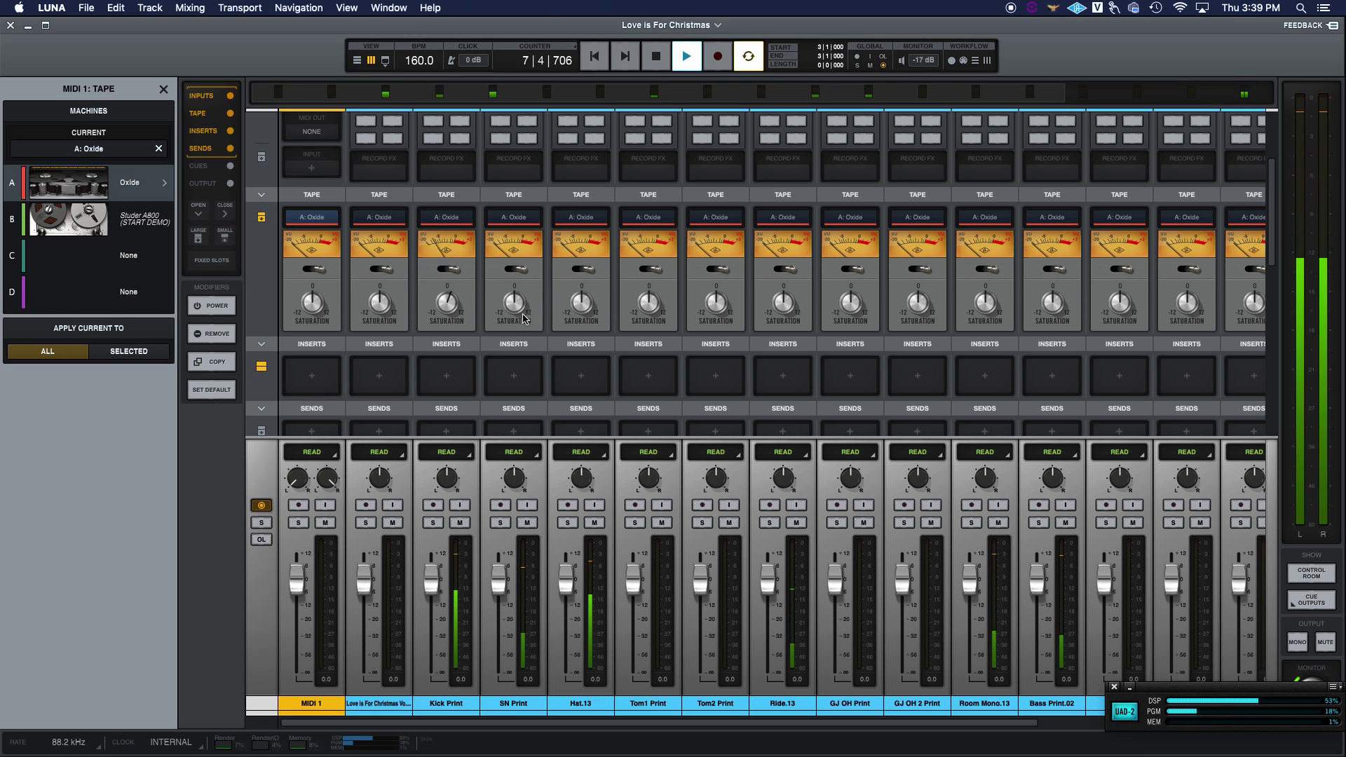
scroll(596, 312, "right", 8)
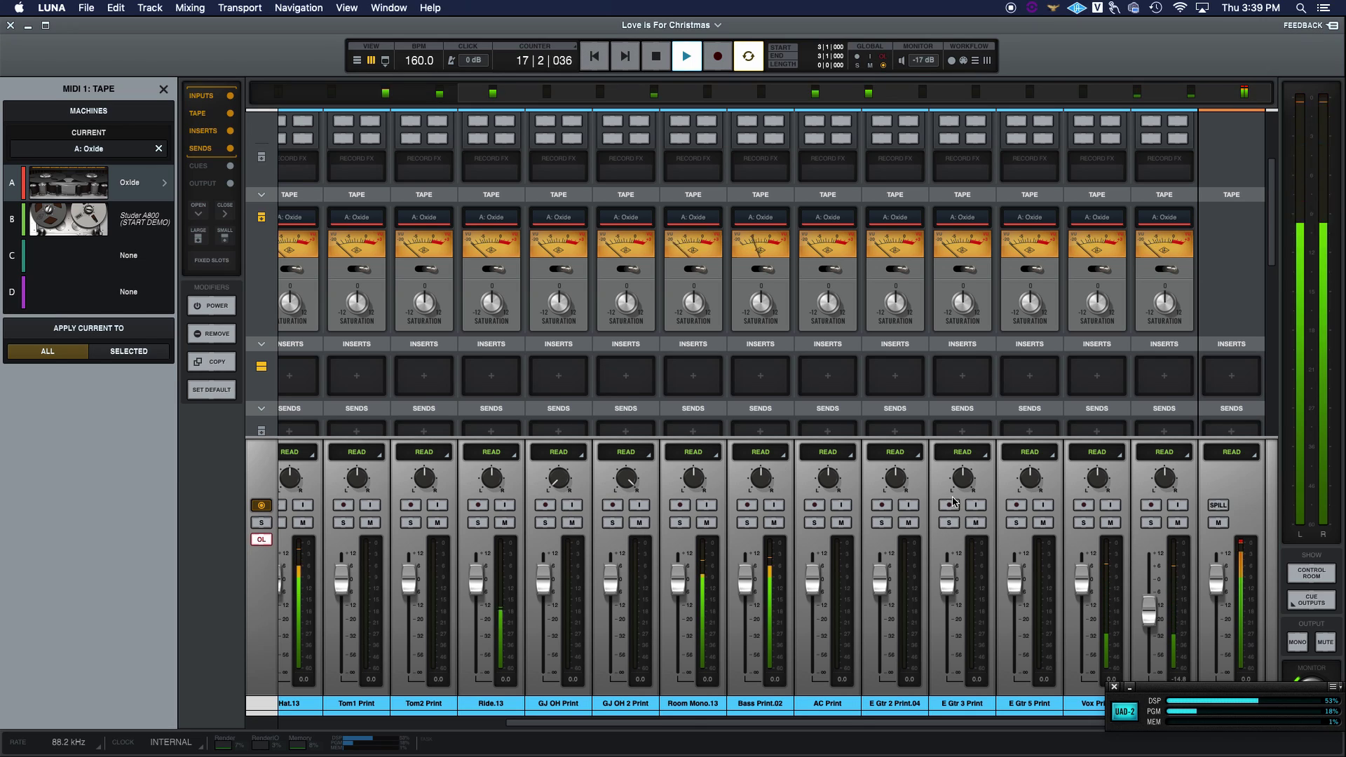
Return to the tracks timeline and stop playback while scrolling along the arrangement.
key("super+equal")
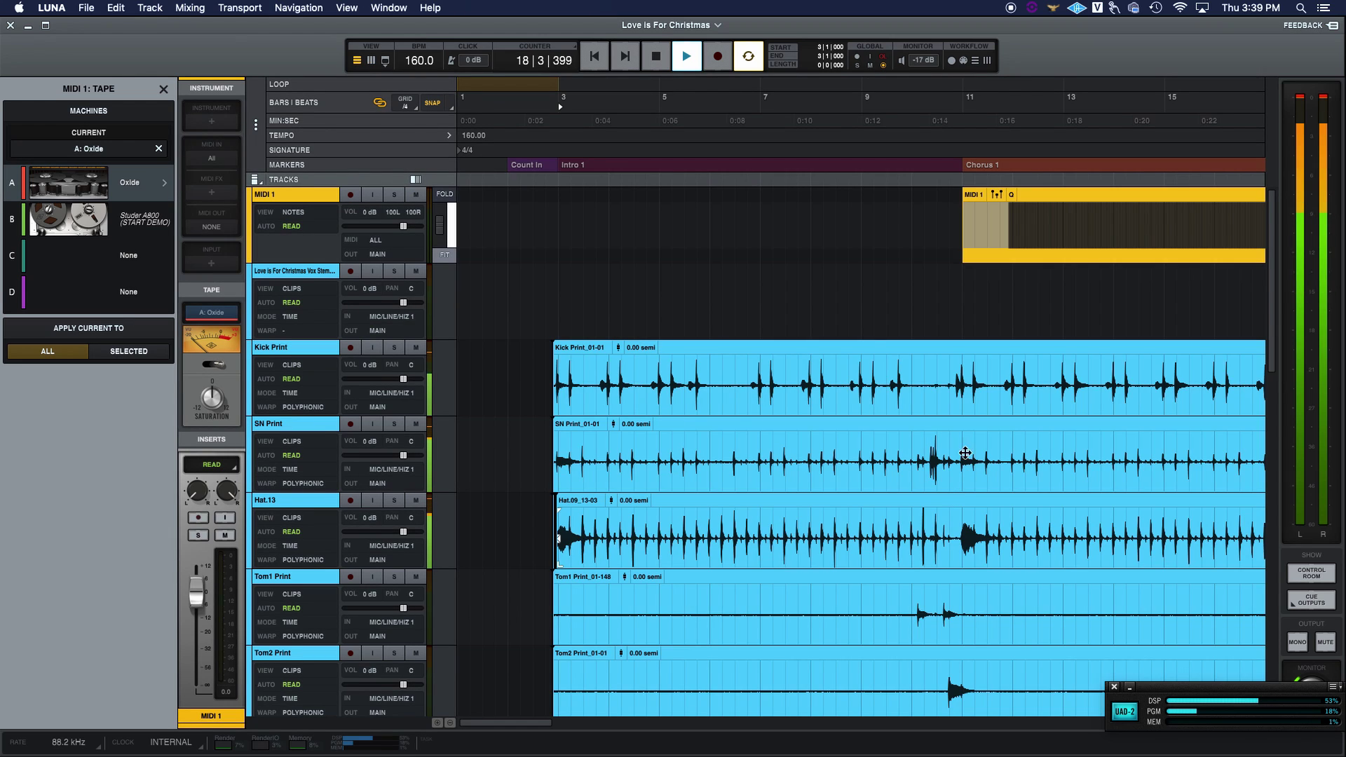
scroll(830, 313, "right", 10)
scroll(829, 313, "right", 3)
key("space")
scroll(488, 180, "right", 5)
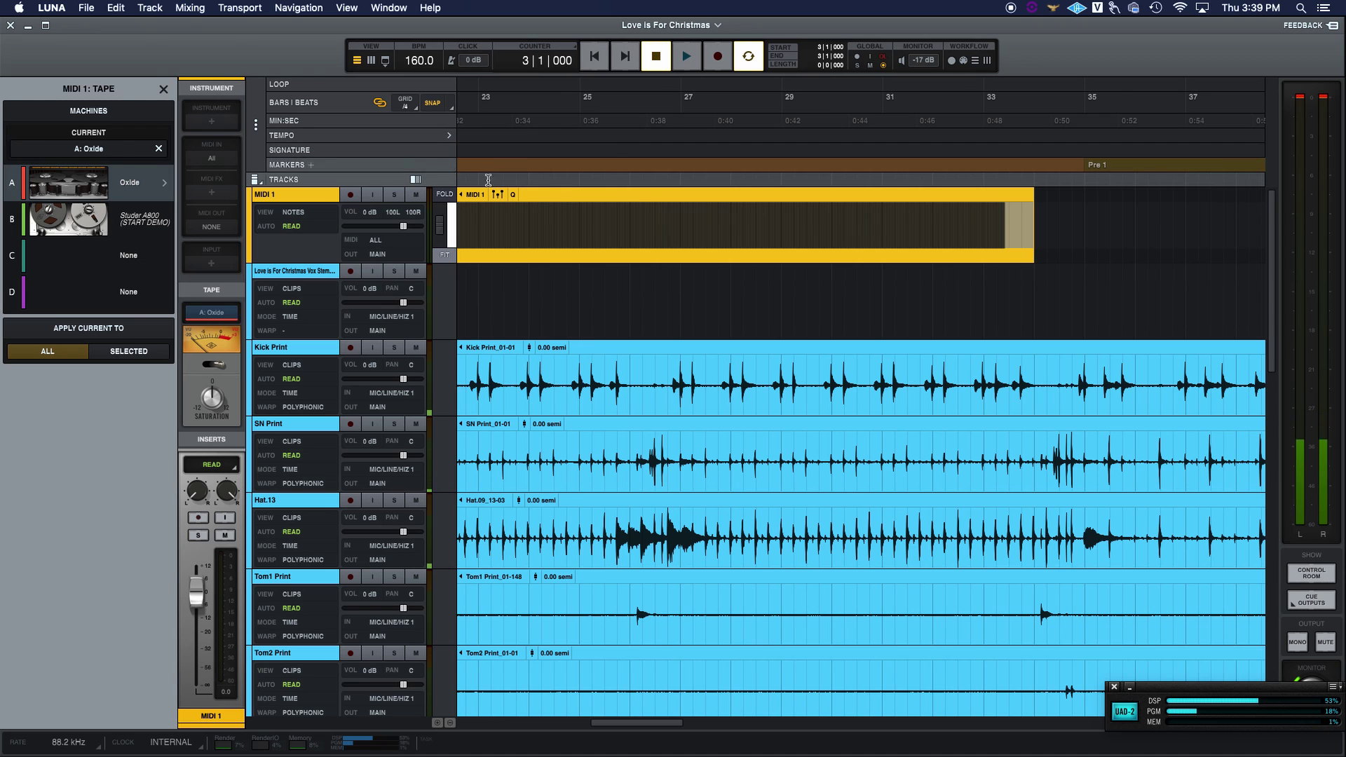
scroll(489, 180, "right", 10)
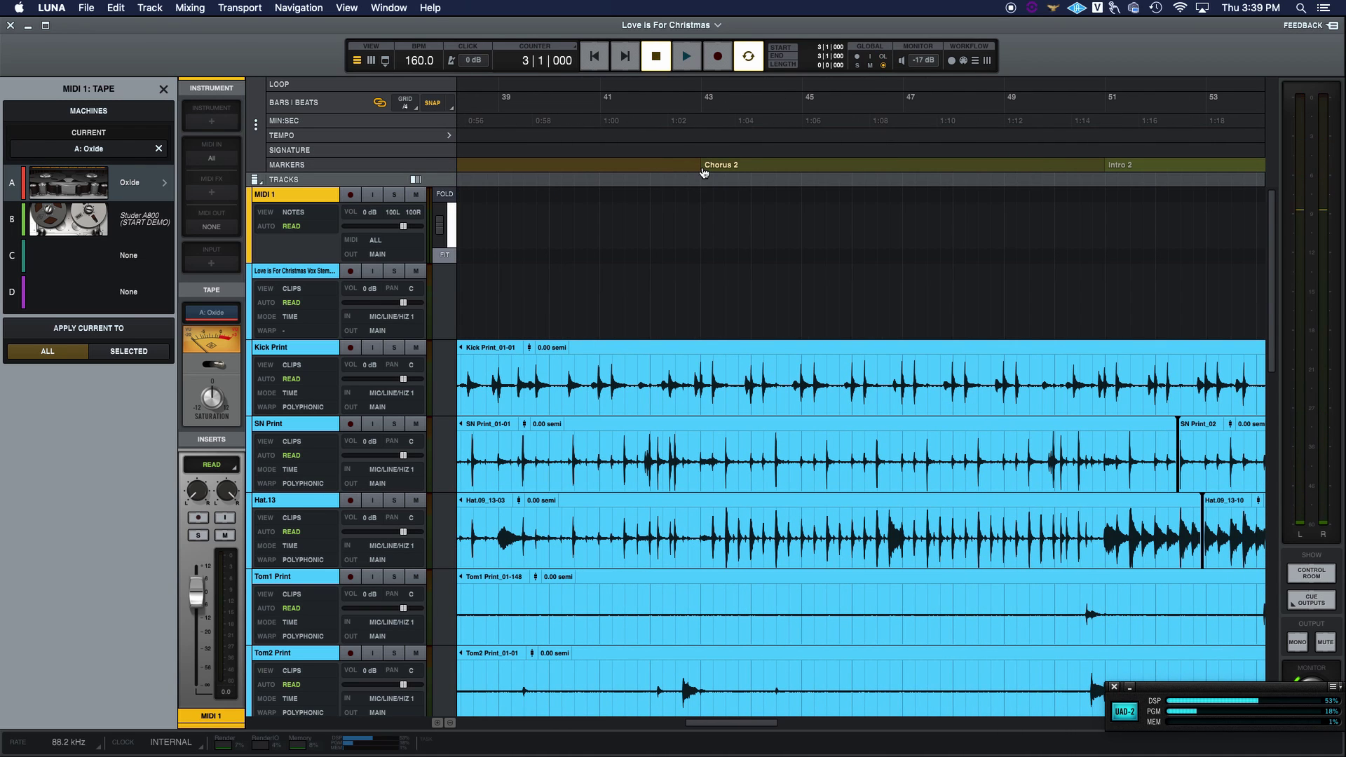
Play from the Chorus 2 marker through to the End marker, then stop back at bar 43.
left_click(704, 172)
key("space")
scroll(704, 173, "down", 10)
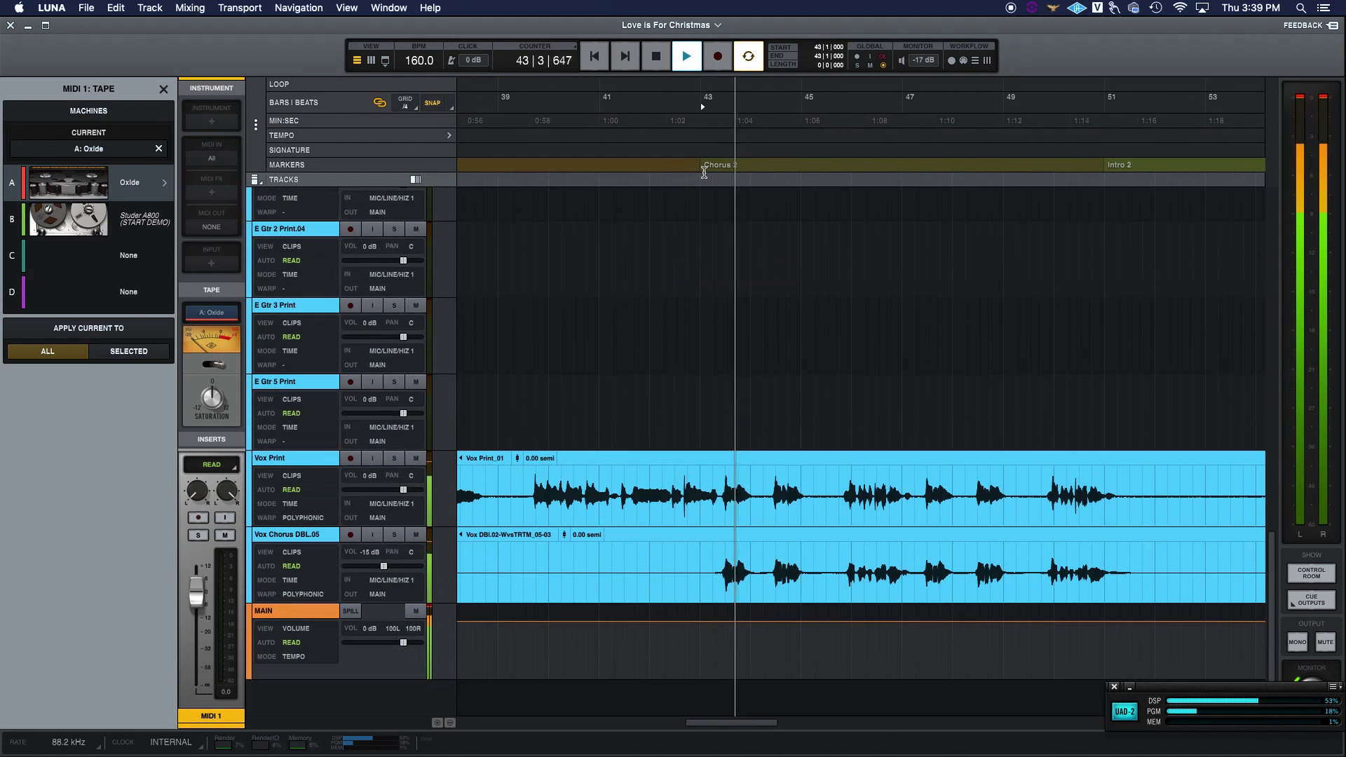
scroll(703, 174, "up", 5)
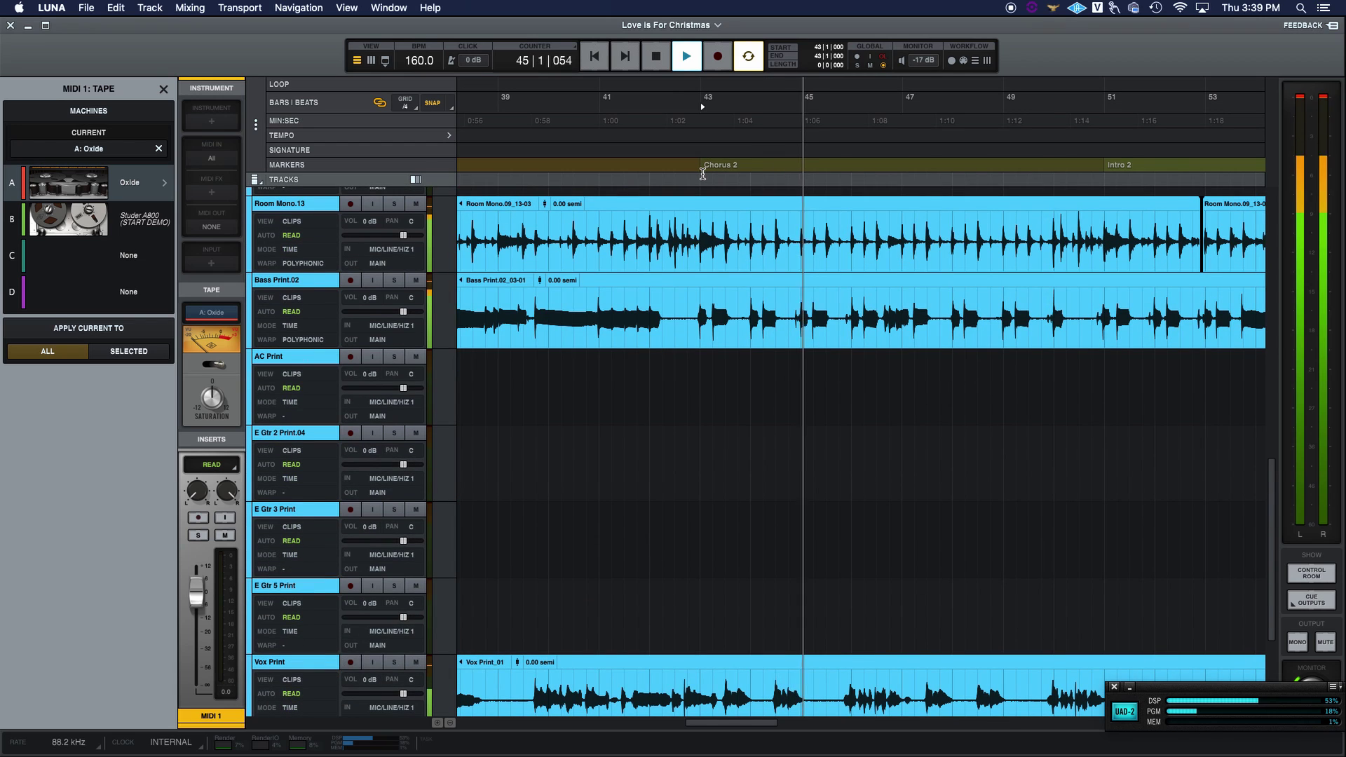
scroll(704, 172, "right", 3)
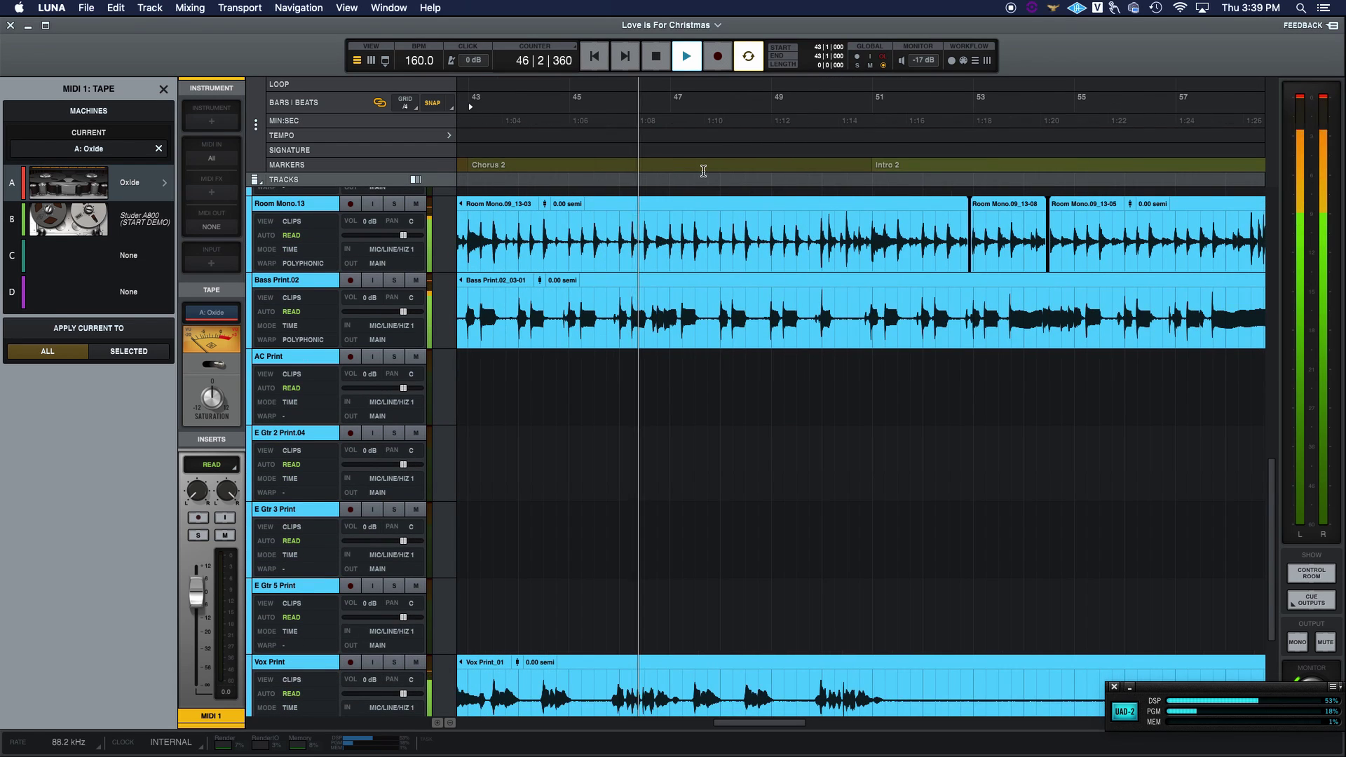
scroll(703, 171, "right", 20)
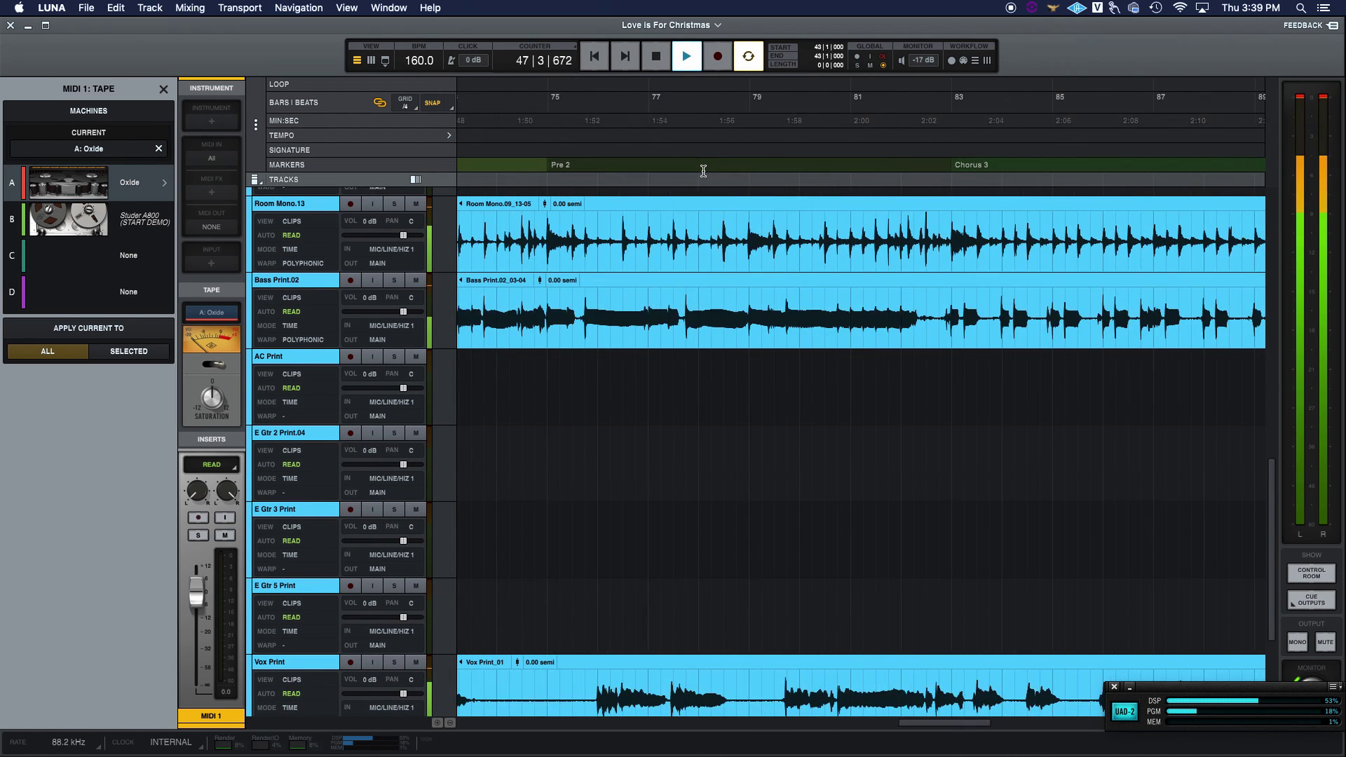
scroll(703, 170, "right", 20)
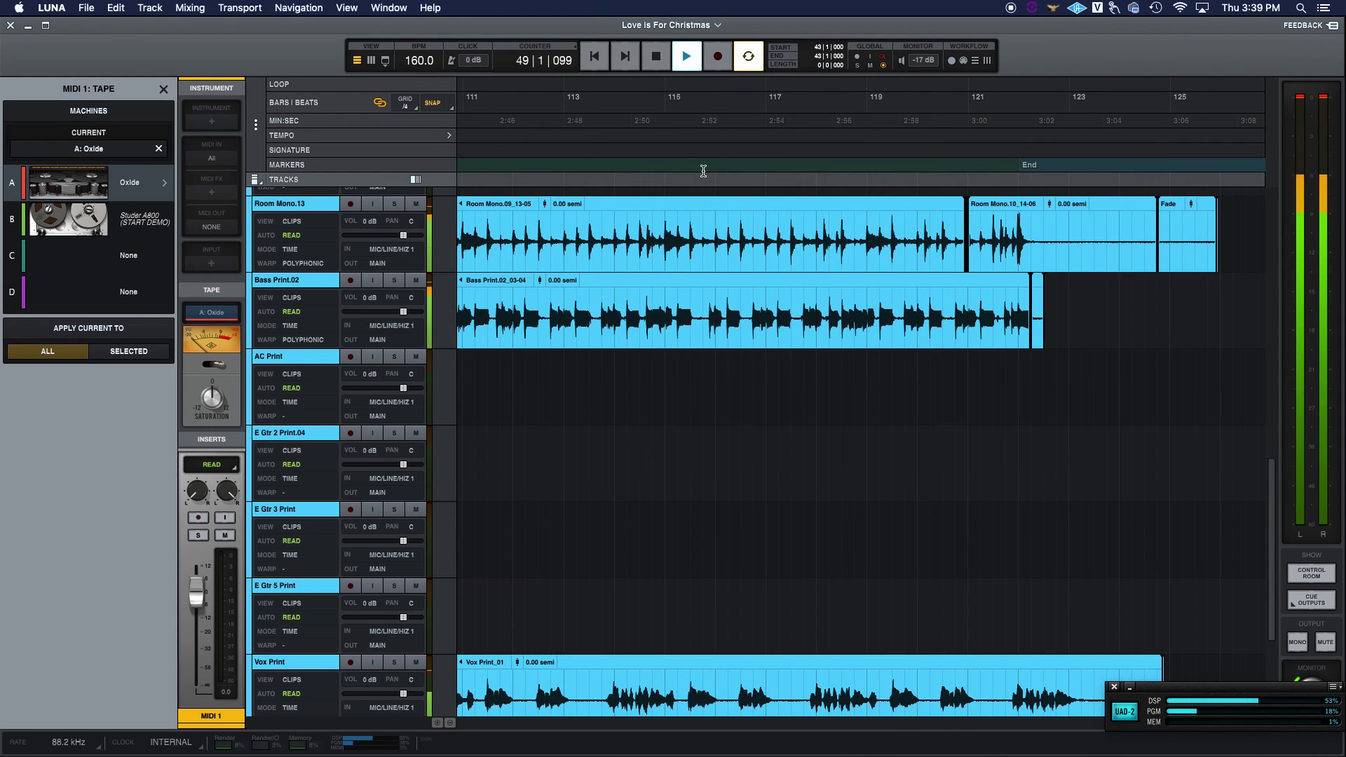
scroll(703, 171, "right", 3)
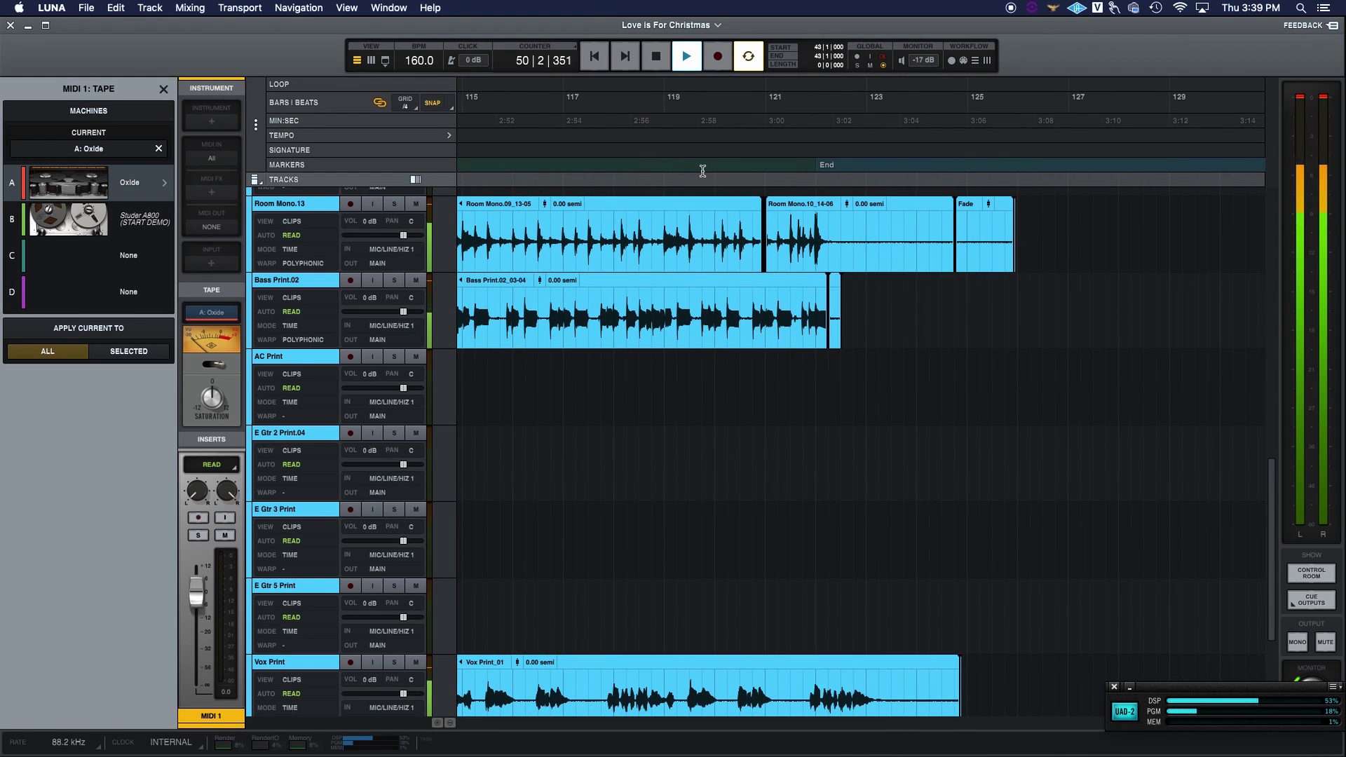
scroll(702, 171, "left", 9)
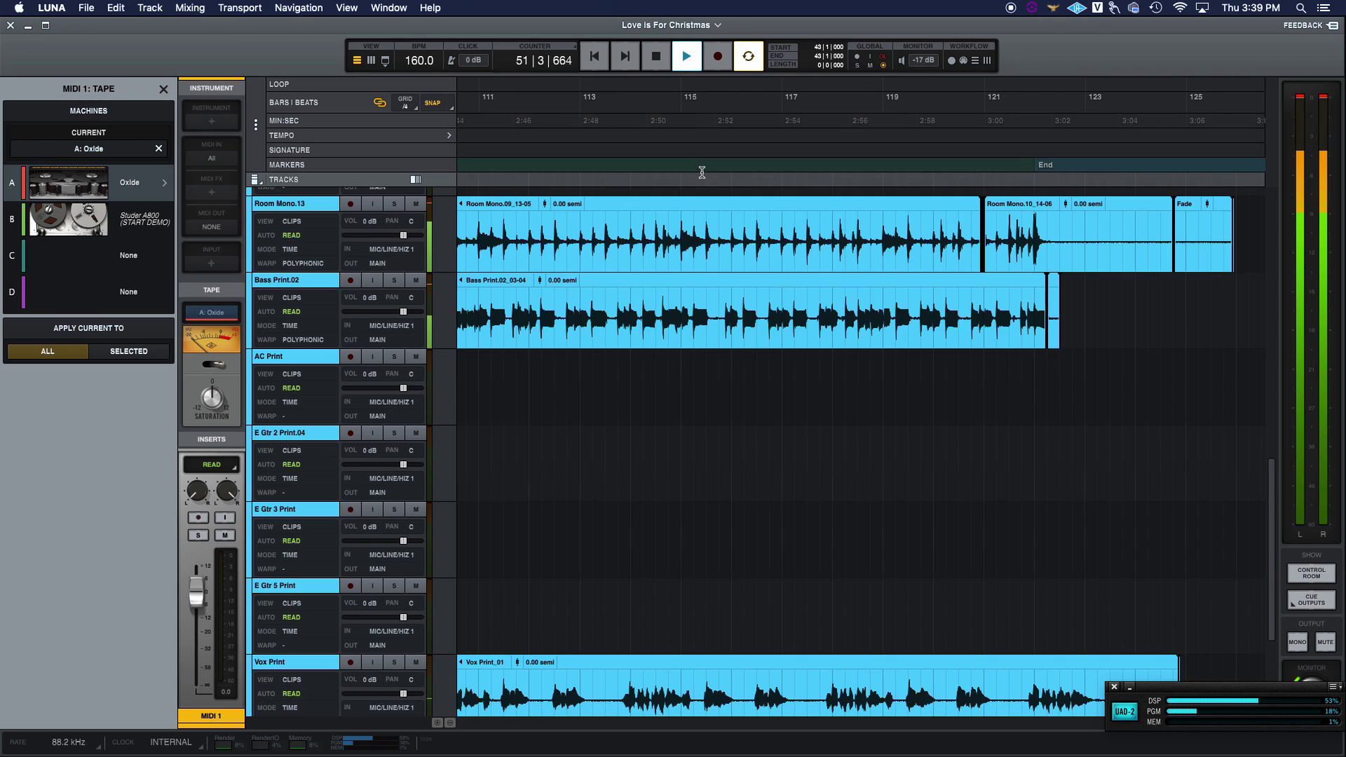
key("space")
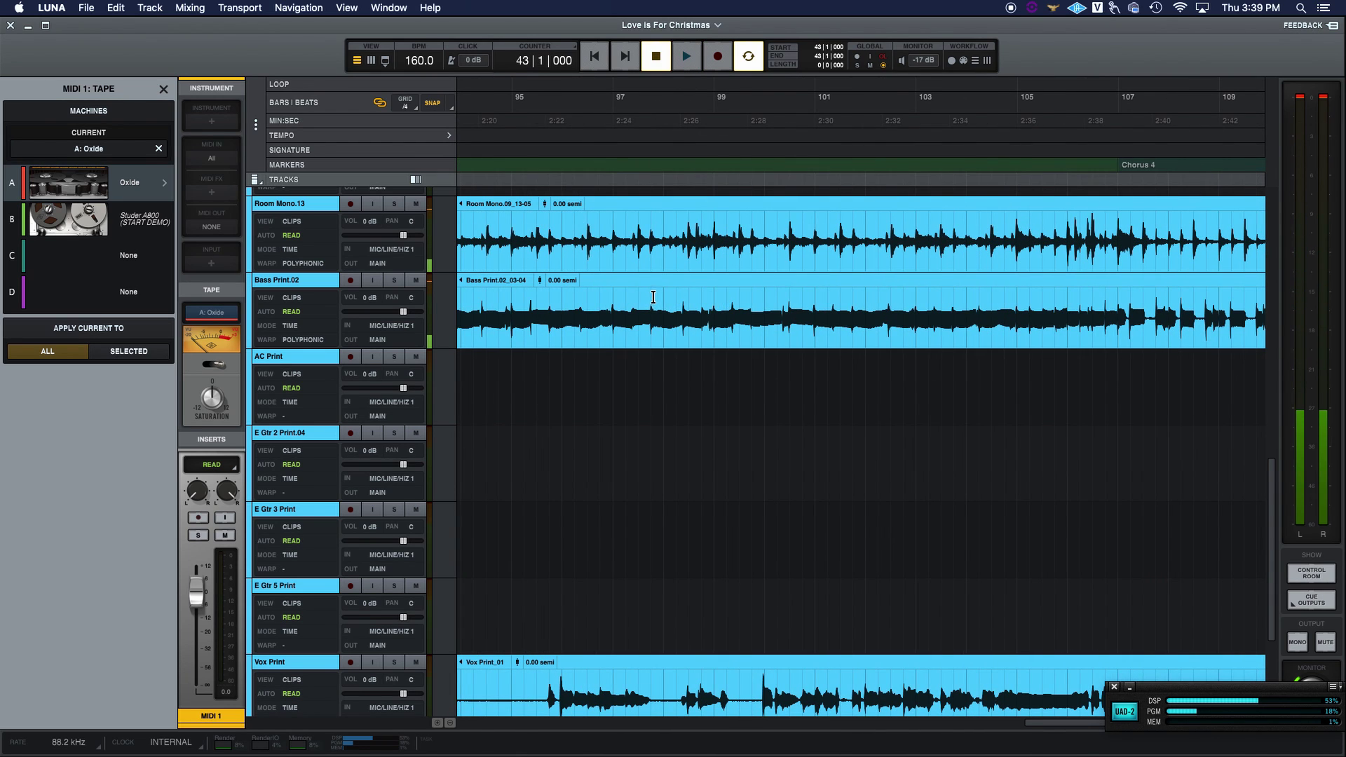
scroll(702, 171, "left", 11)
scroll(547, 496, "up", 10)
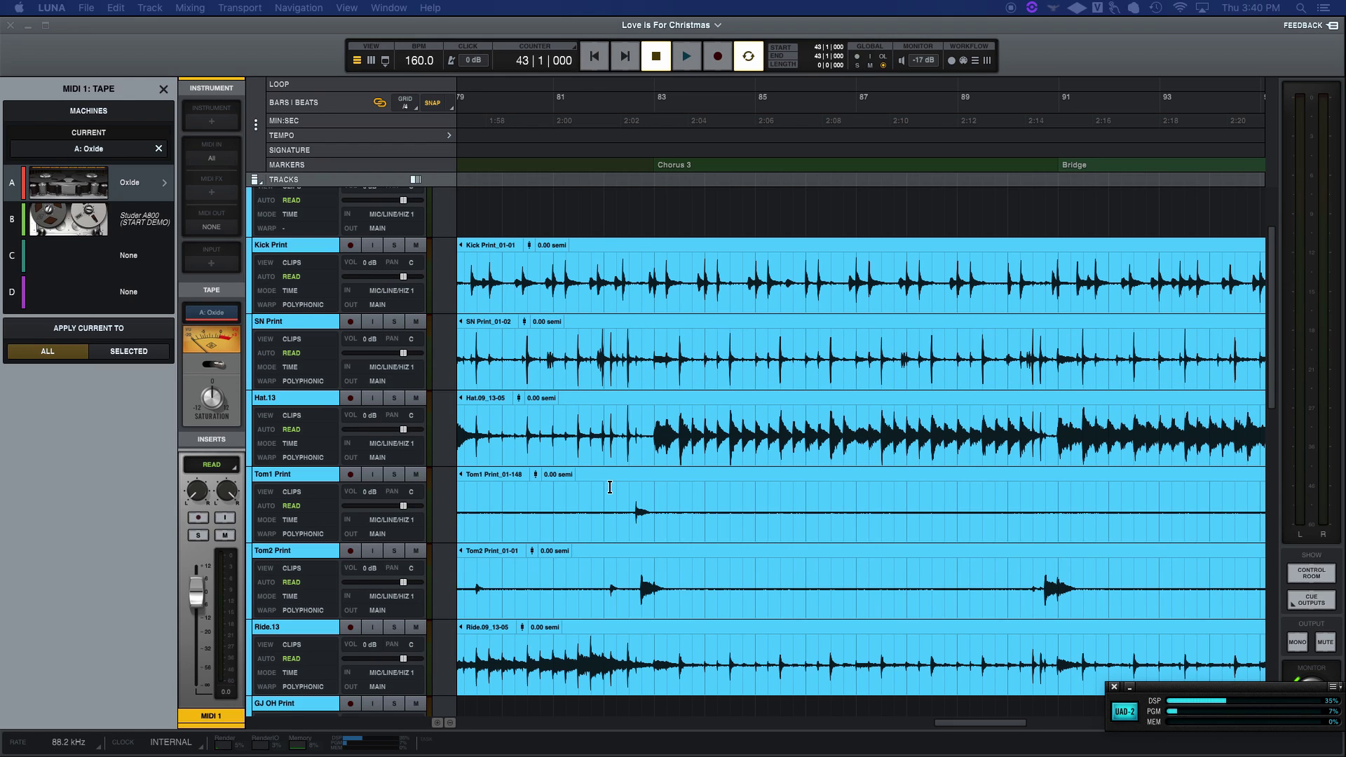
key("super+Tab")
key("super+Tab")
key("super+Tab")
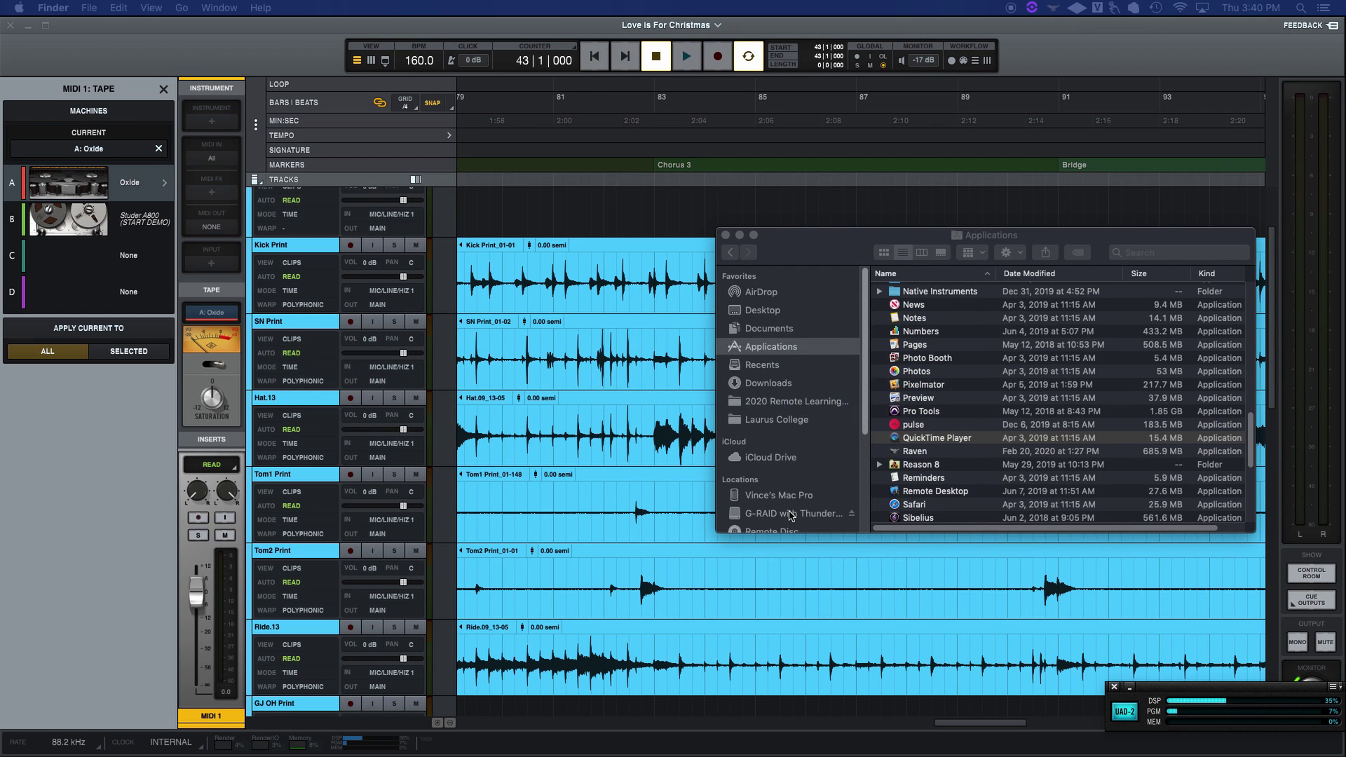
Browse G-RAID with Thunderbolt > Luna Sessions > Love is for Christmas to view its AAF, WAV and MIDI files, then return to LUNA.
left_click(792, 514)
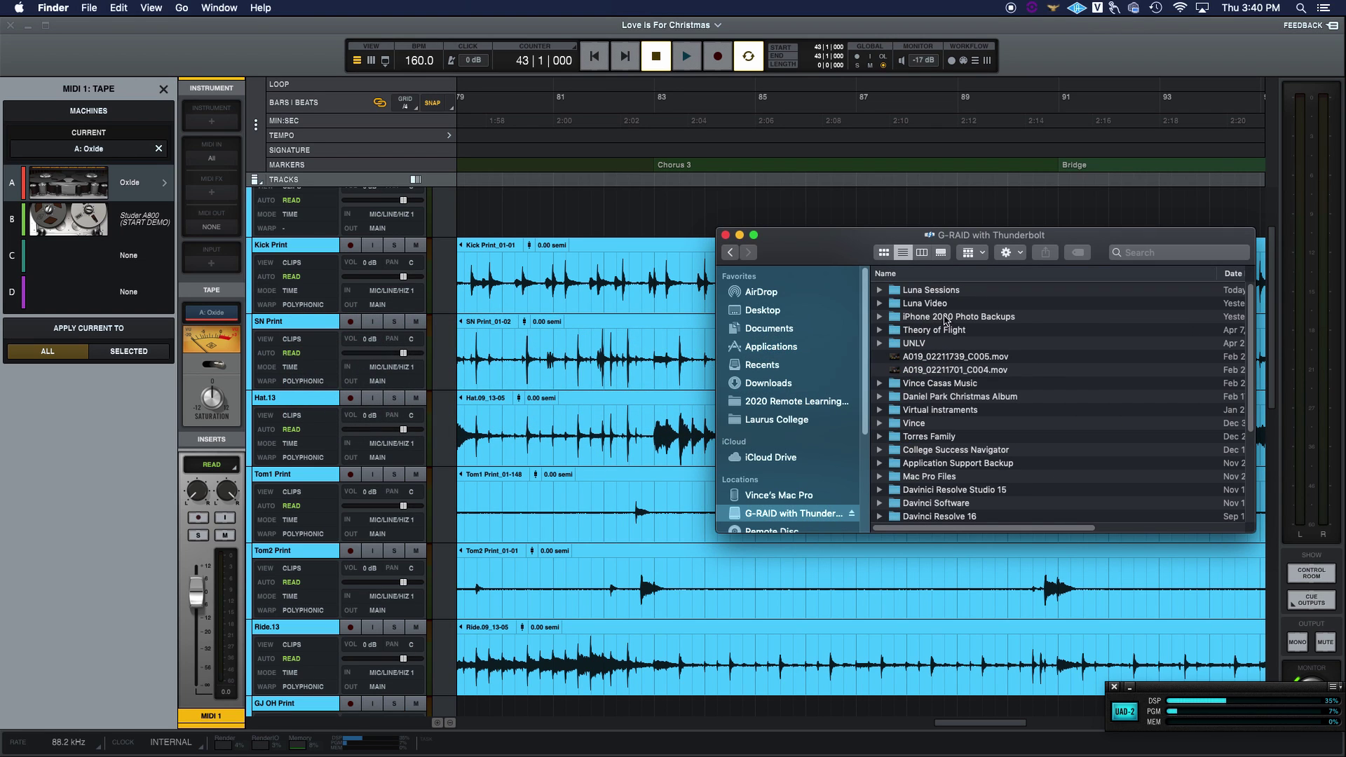
double_click(932, 291)
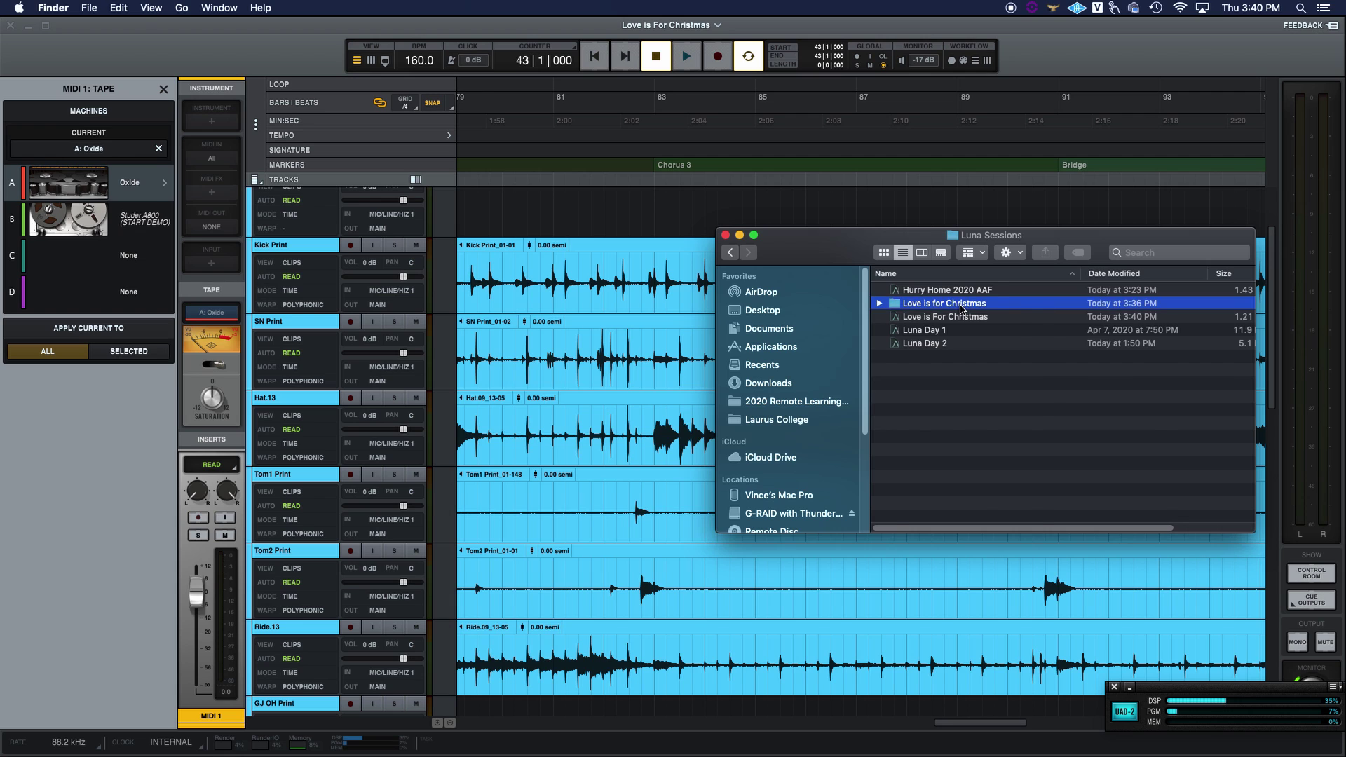
double_click(959, 305)
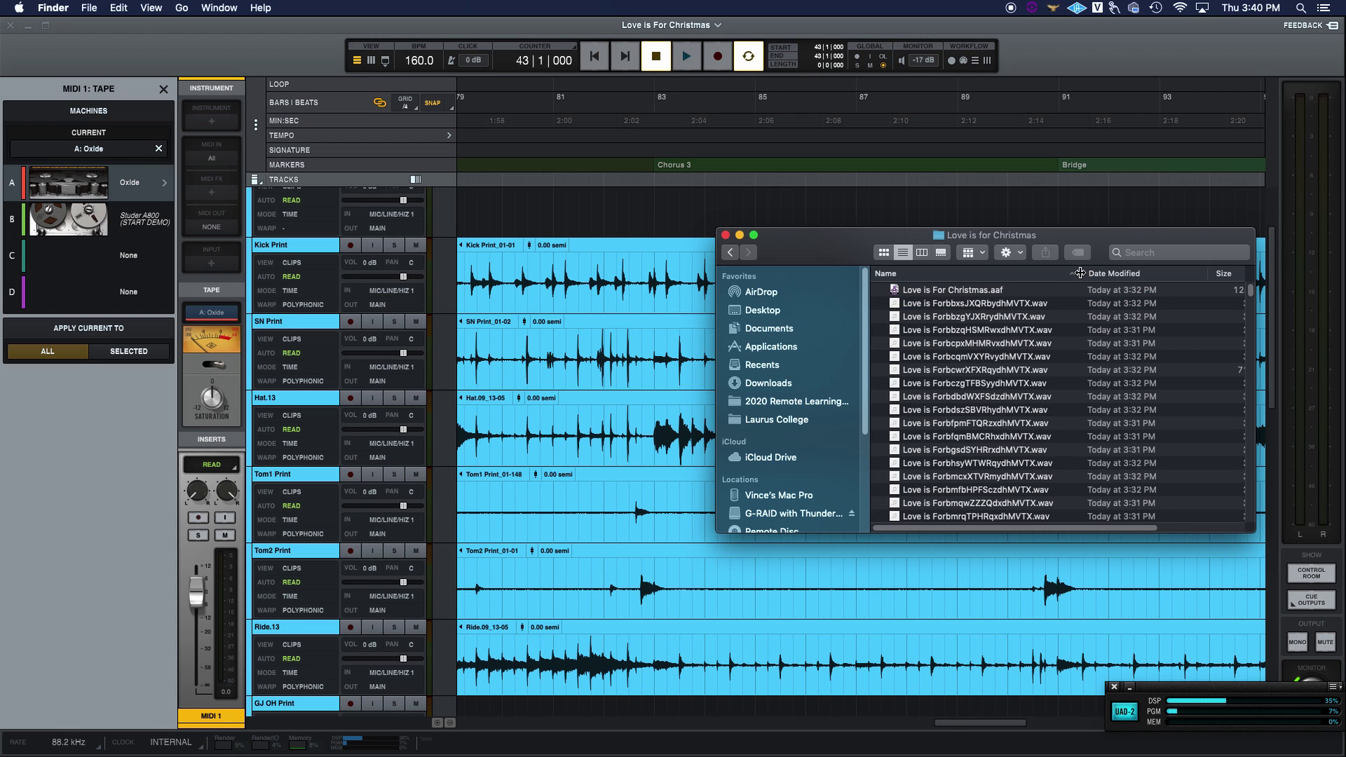
left_click_drag(1080, 273, 1204, 274)
scroll(1046, 438, "down", 10)
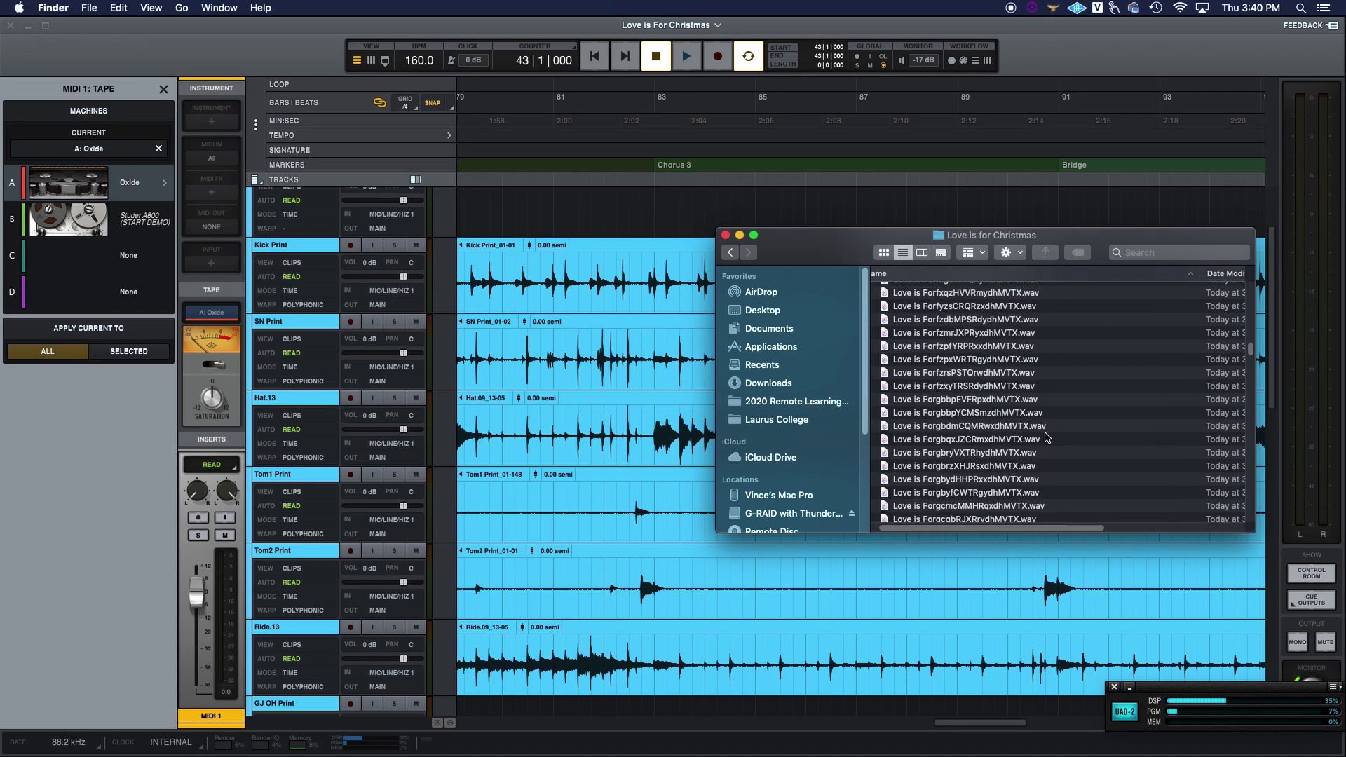
scroll(1046, 437, "down", 10)
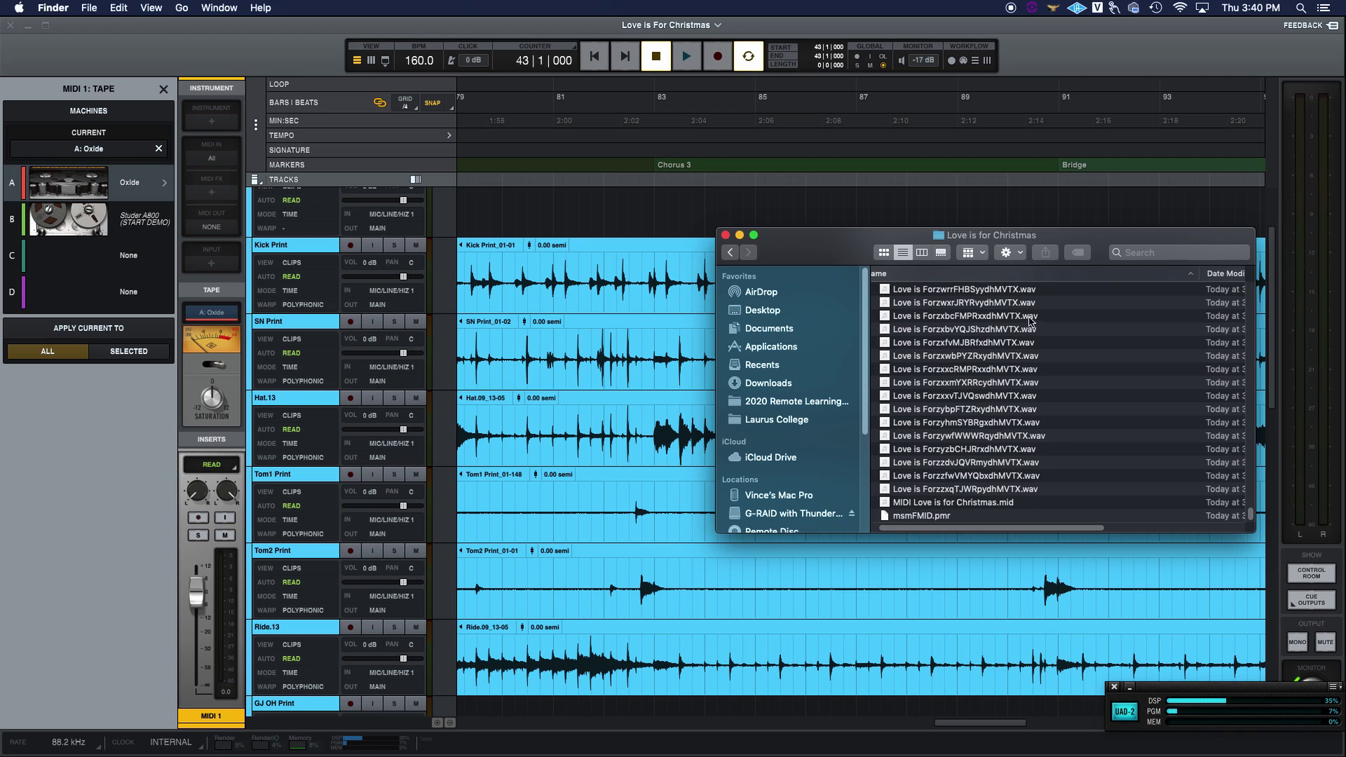
scroll(1062, 390, "up", 5)
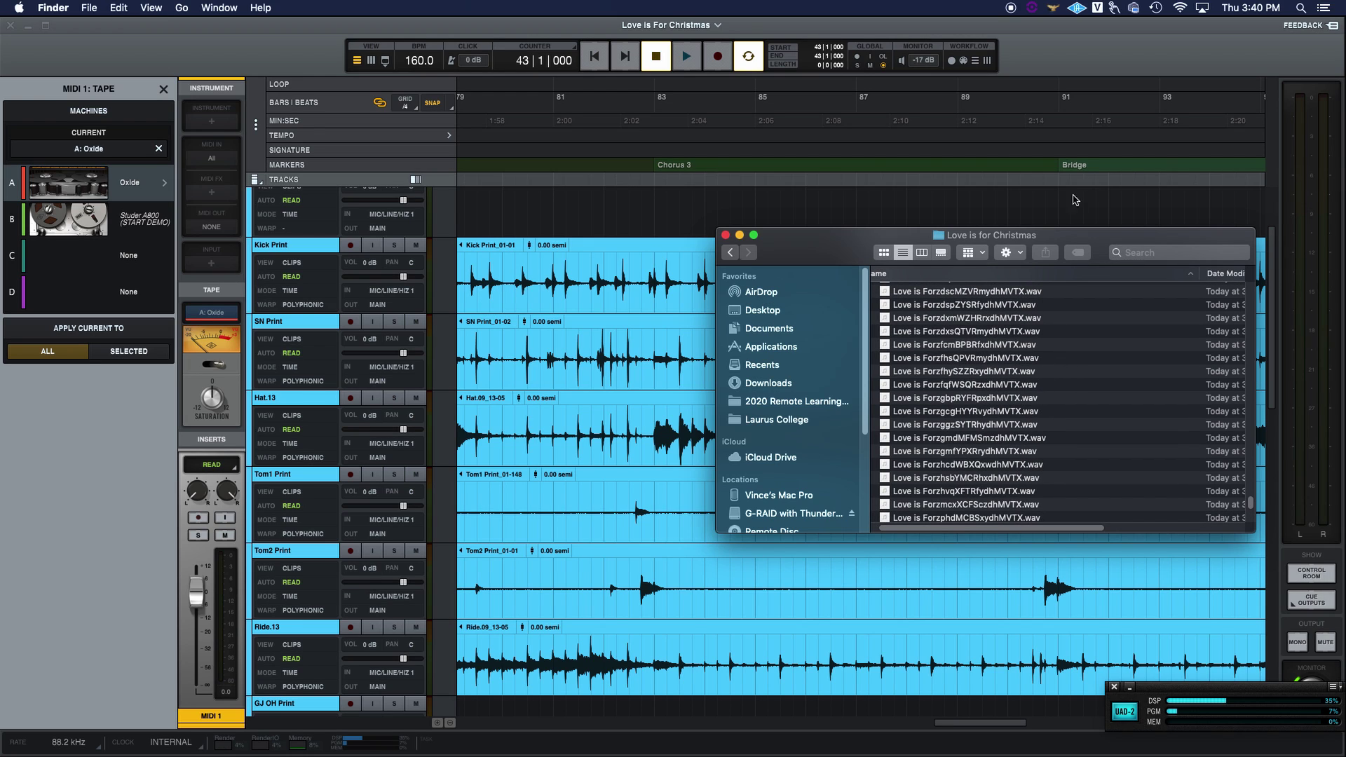
left_click(1097, 58)
Scroll the timeline back to the start and show the mixer with Oxide on every channel.
scroll(482, 329, "left", 20)
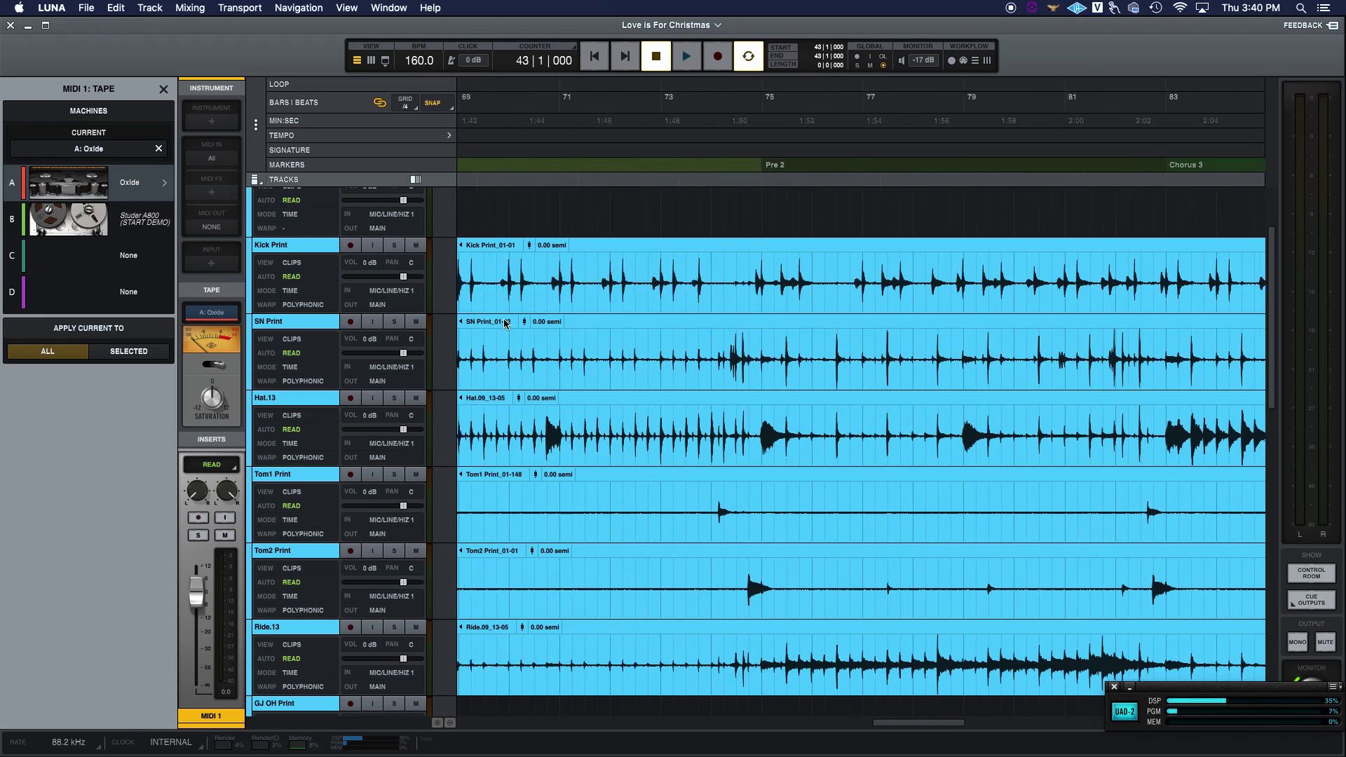
scroll(554, 316, "left", 5)
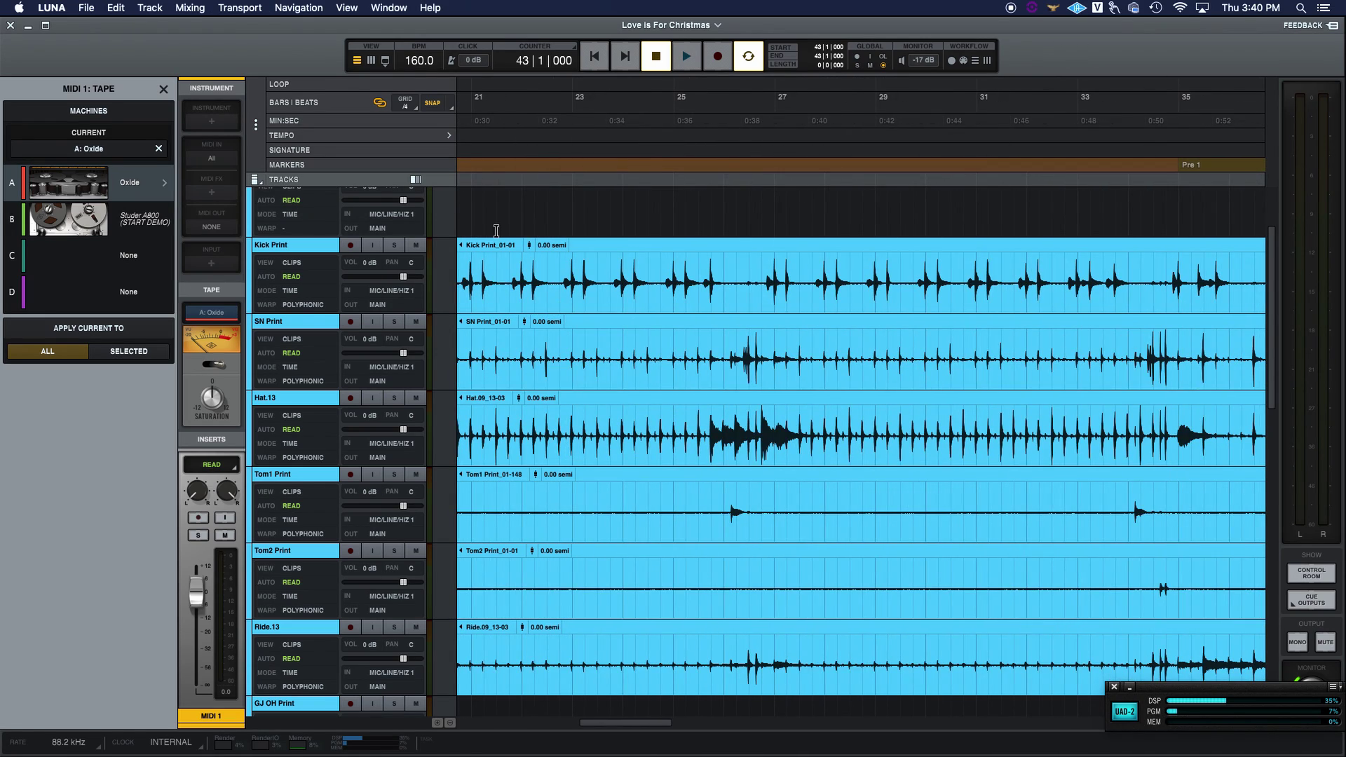
scroll(522, 282, "left", 4)
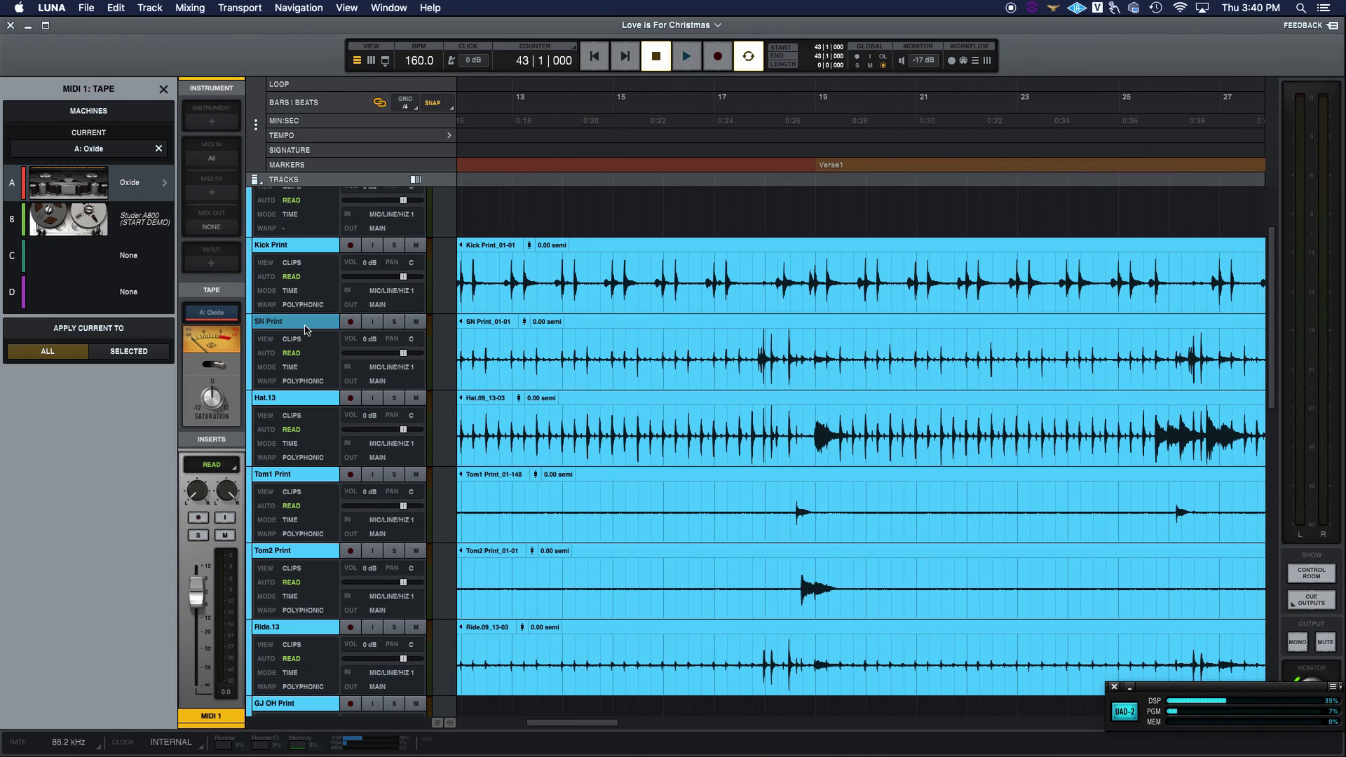
key("super+equal")
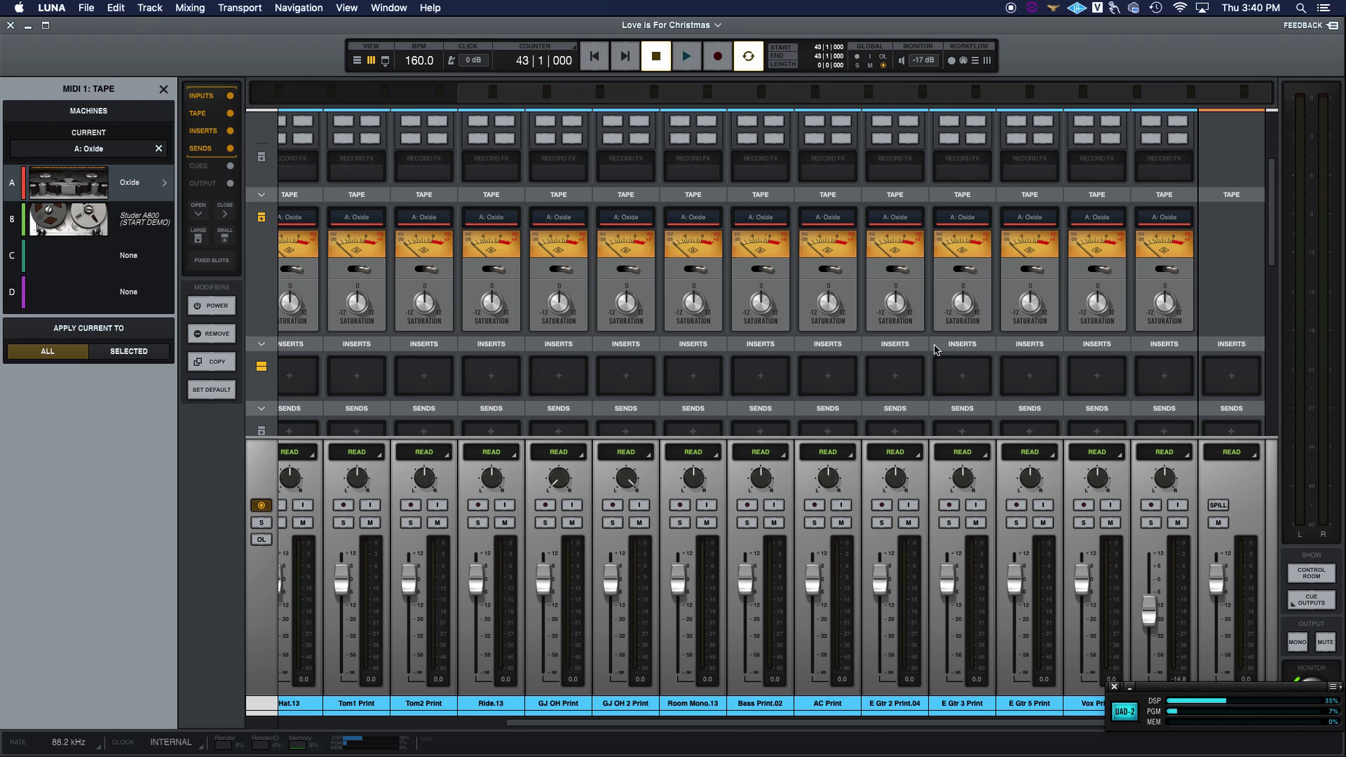
scroll(327, 242, "up", 3)
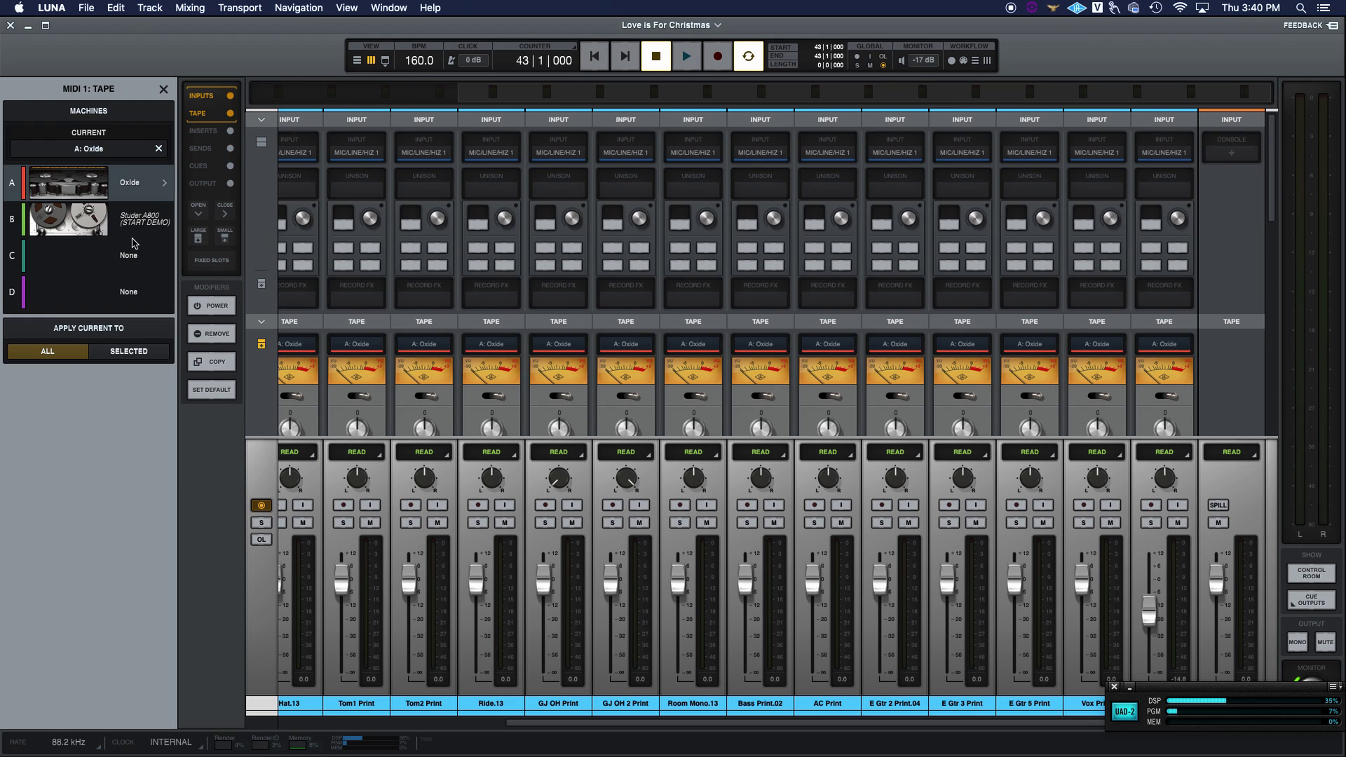
scroll(639, 462, "down", 3)
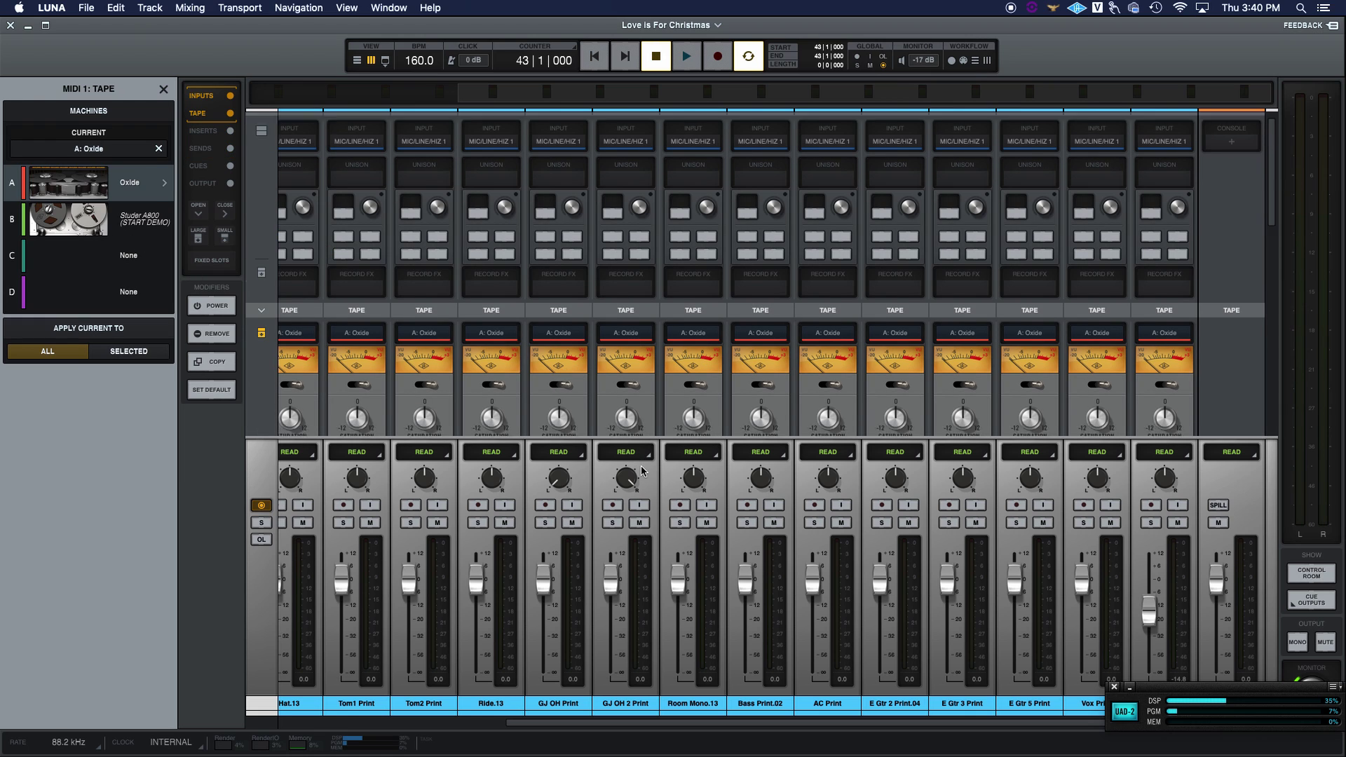
scroll(644, 473, "up", 3)
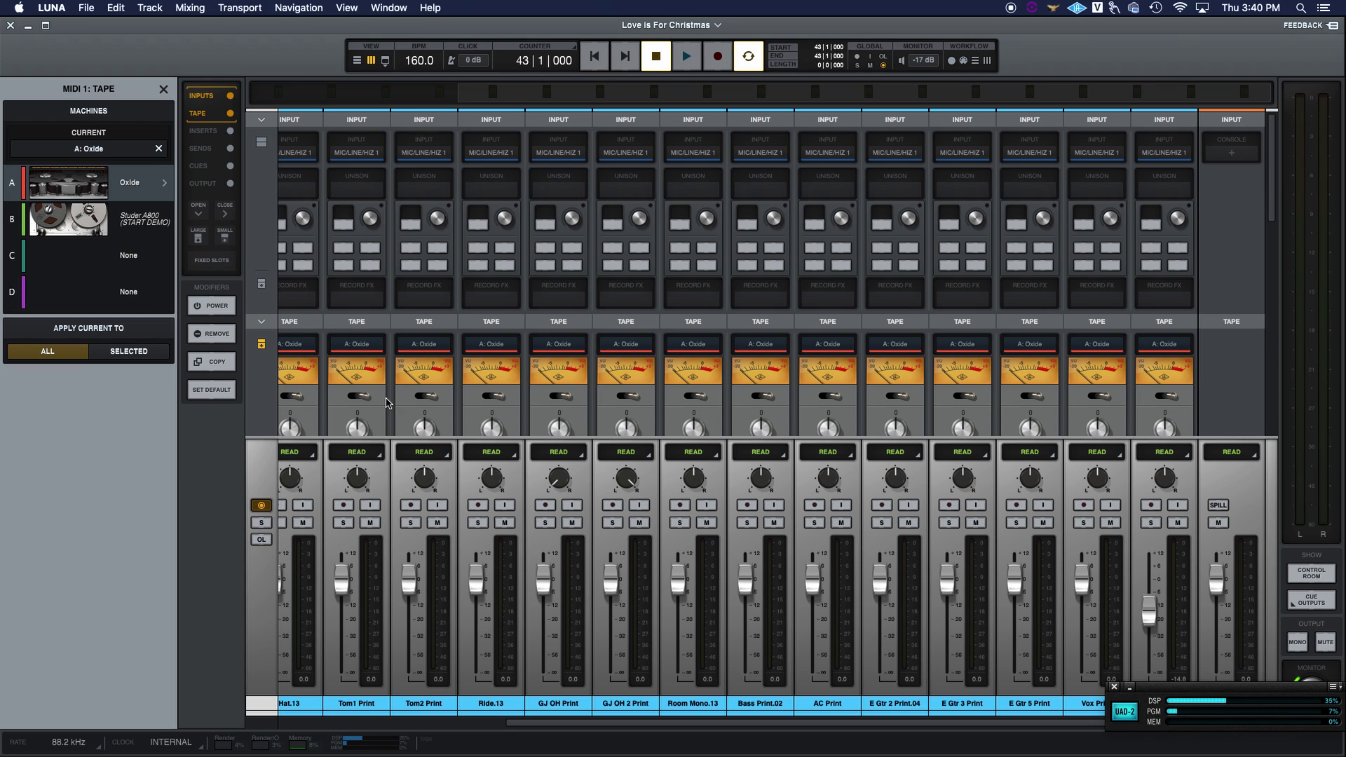
scroll(344, 341, "down", 5)
scroll(347, 342, "left", 4)
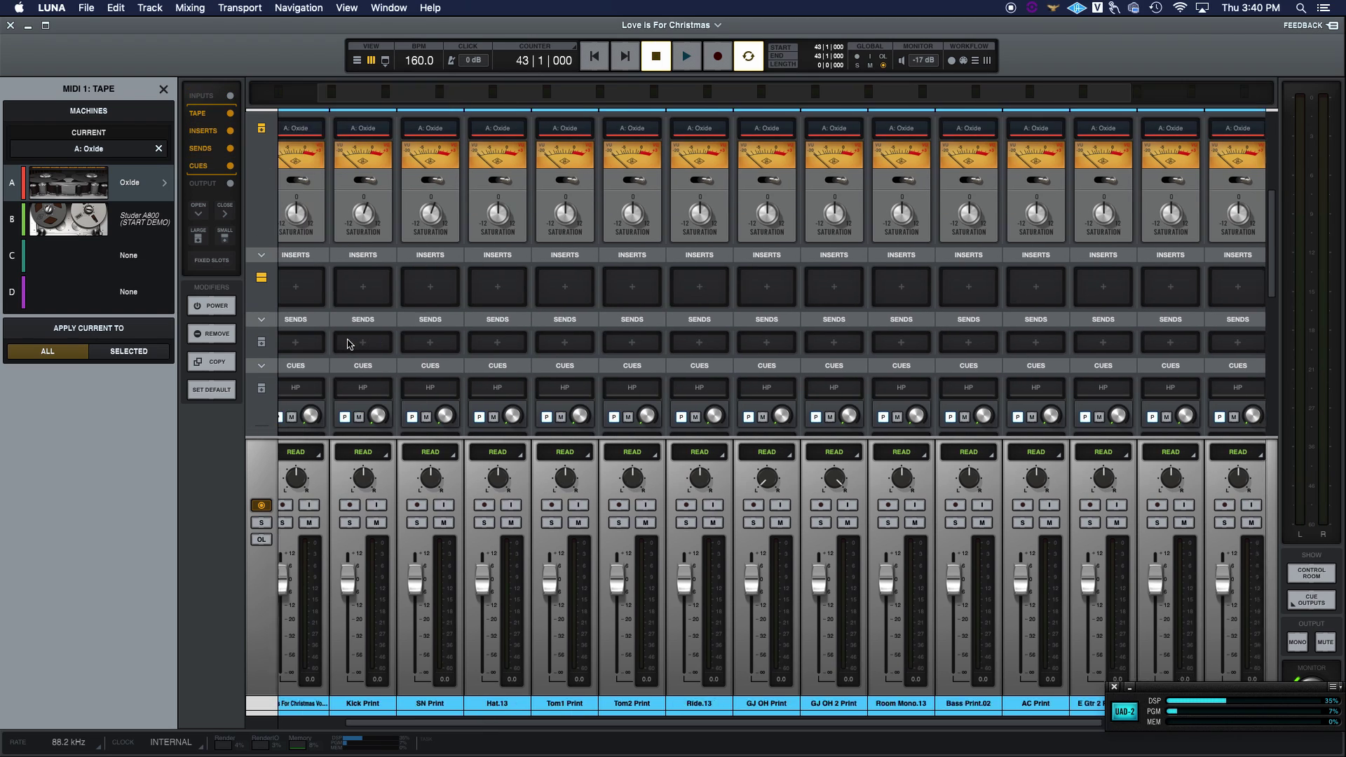